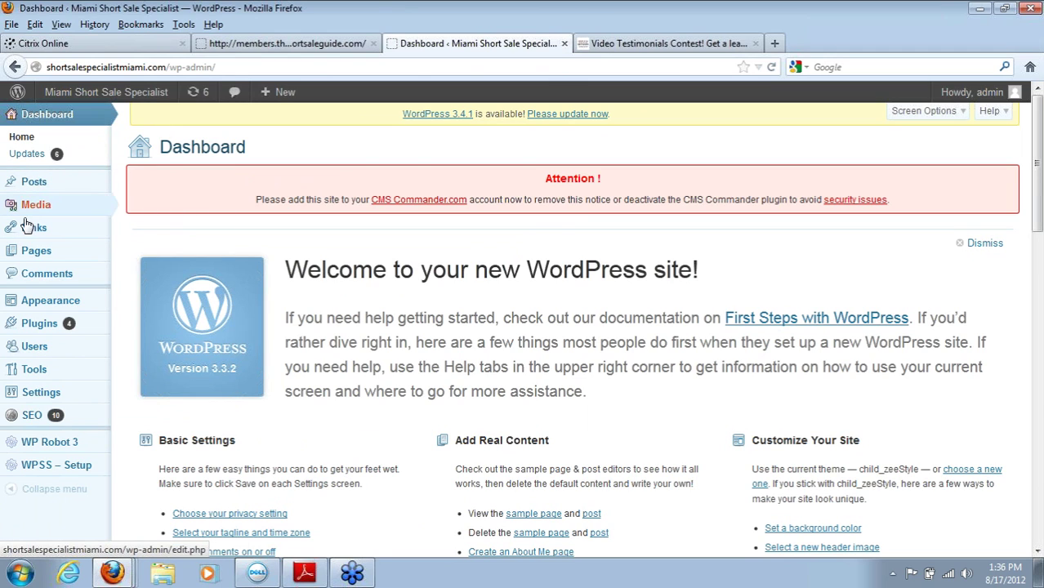
Step: Open the Appearance > Menus page in the WordPress admin
mouse_move(40, 259)
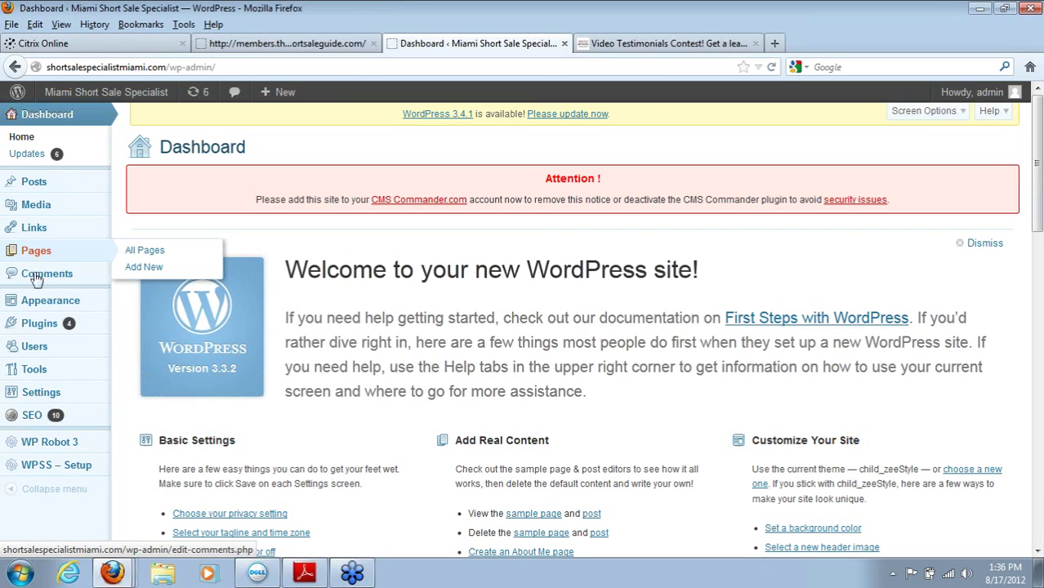
mouse_move(38, 304)
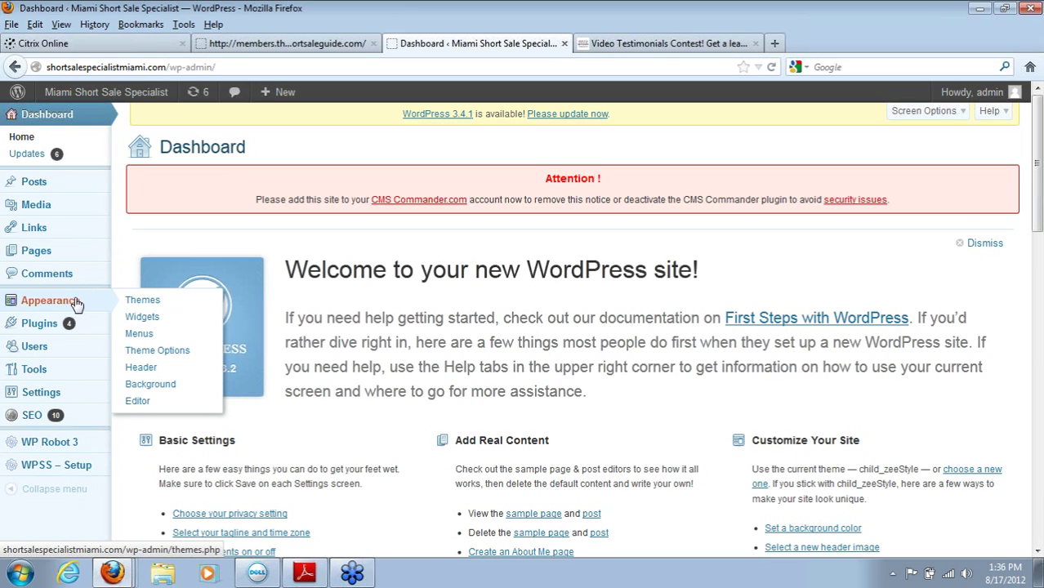
click(138, 335)
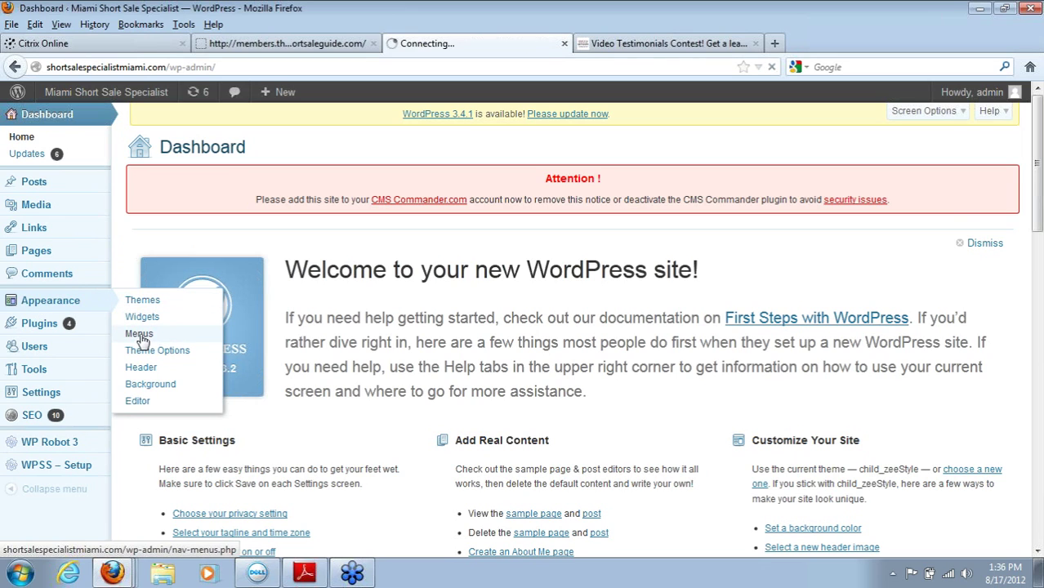
Step: Load shortsalespecialistmiami.com in the Video Testimonials tab, then return to the Menus page
click(721, 46)
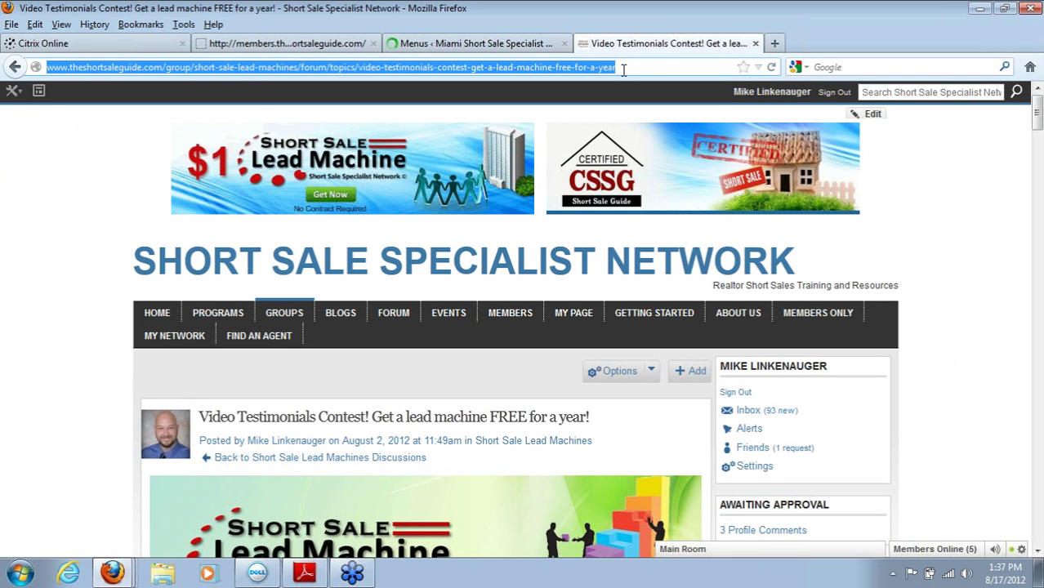
key(BackSpace)
text(shortsalehosting.com/)
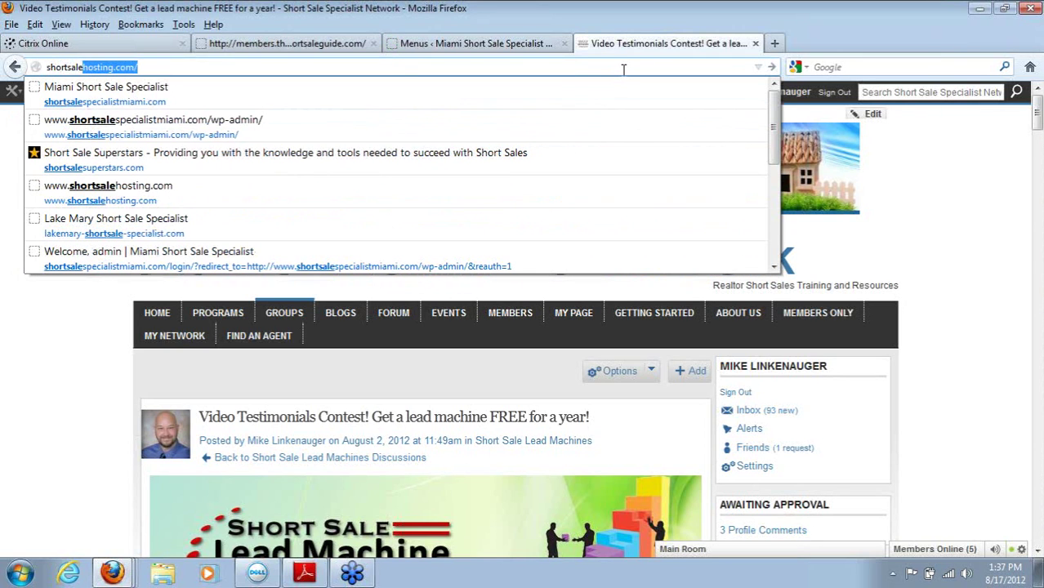
click(588, 84)
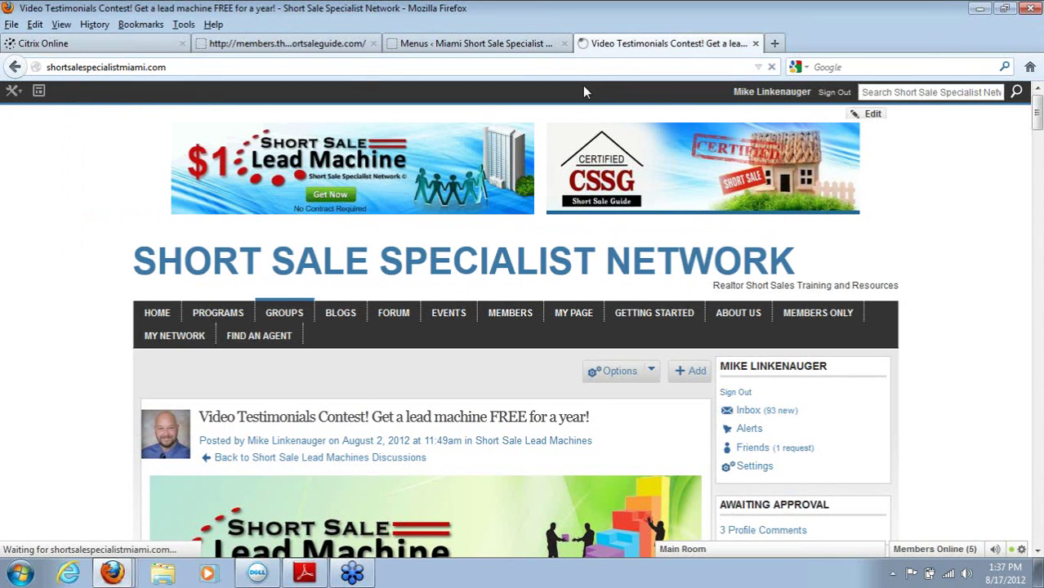
click(474, 43)
click(661, 42)
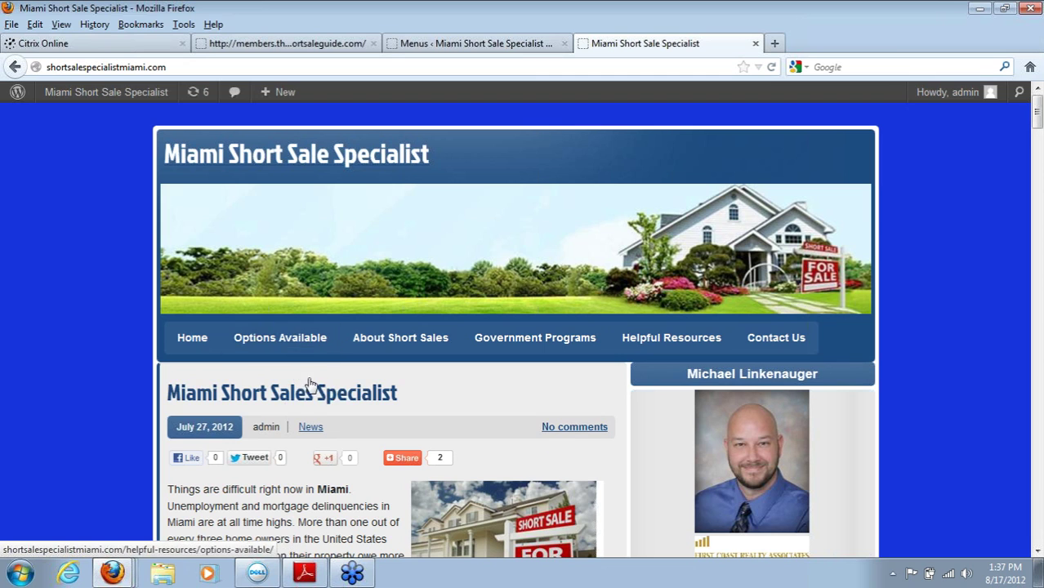
click(451, 43)
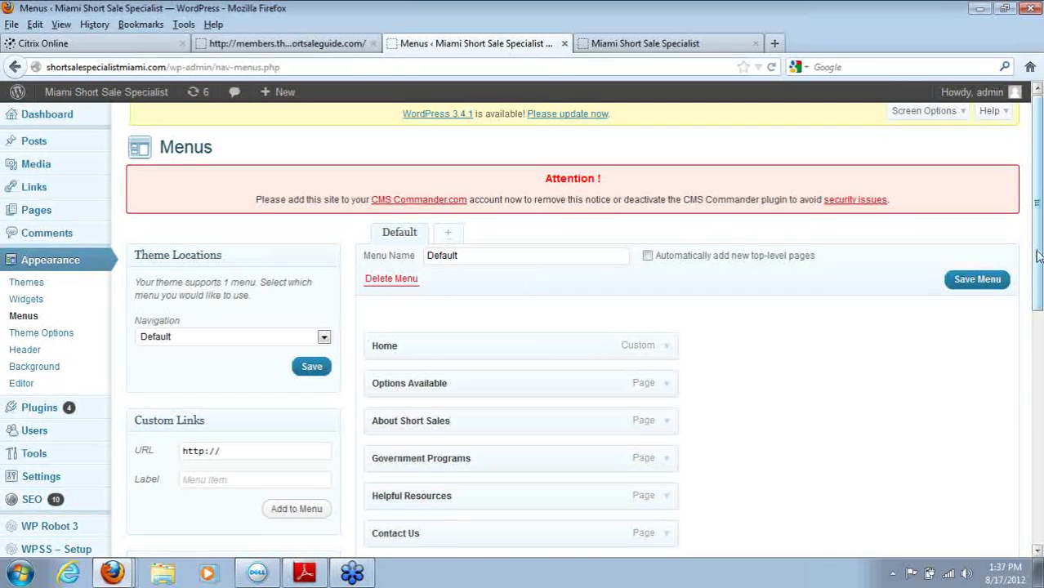
Step: Remove the Options Available item from the Default menu
scroll(980, 262, down, 2)
click(668, 301)
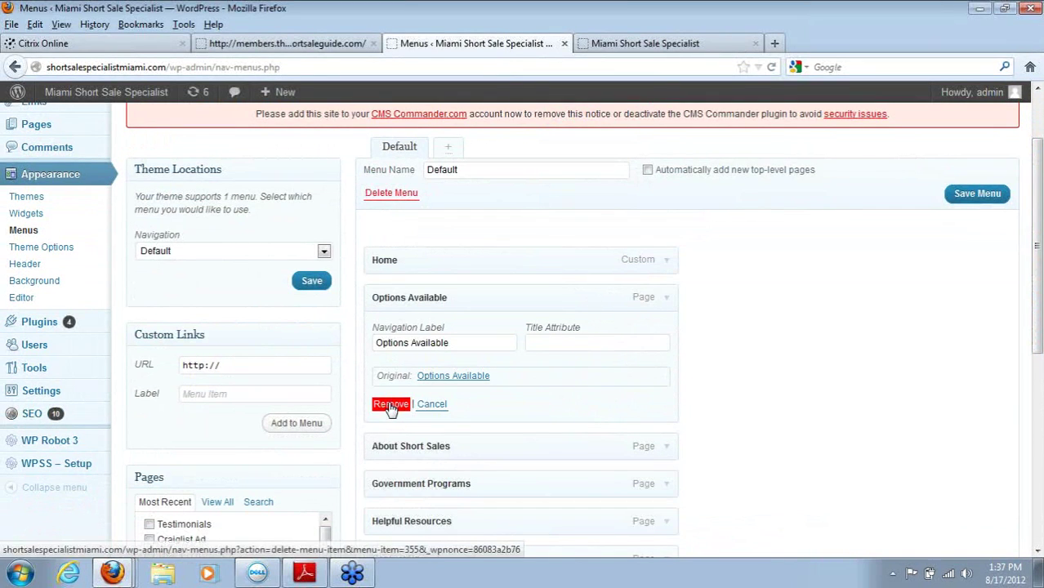
click(390, 405)
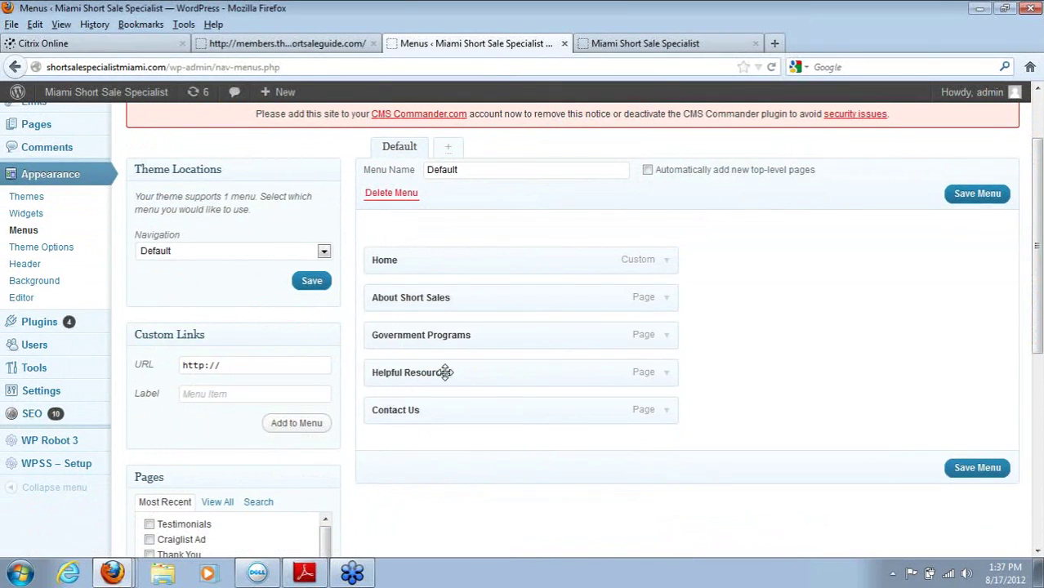
Step: Tick Short Sale vs. Foreclosure and Options Available in the Pages box
drag(1039, 326, 1039, 390)
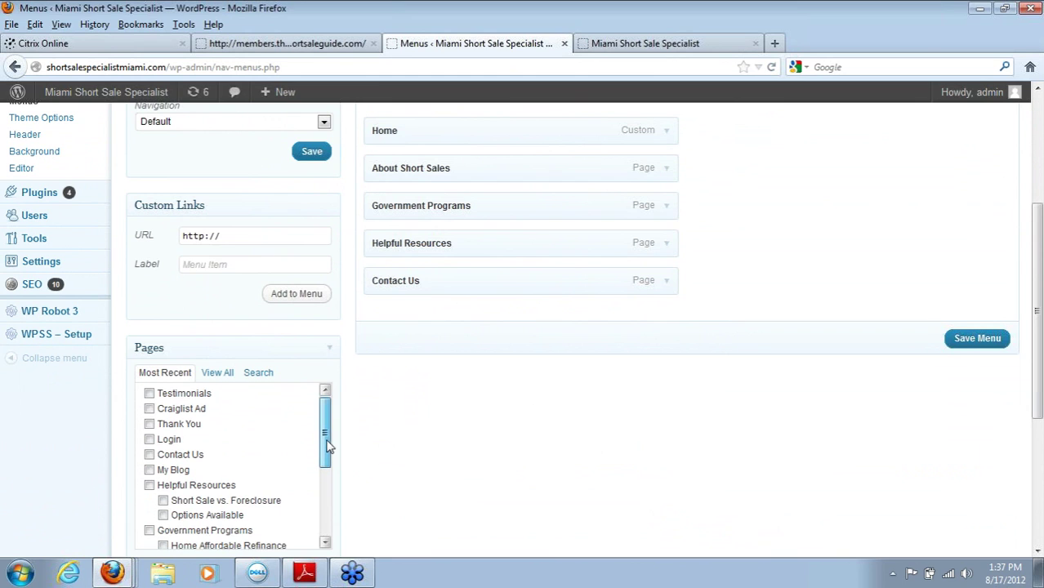
drag(327, 445, 315, 476)
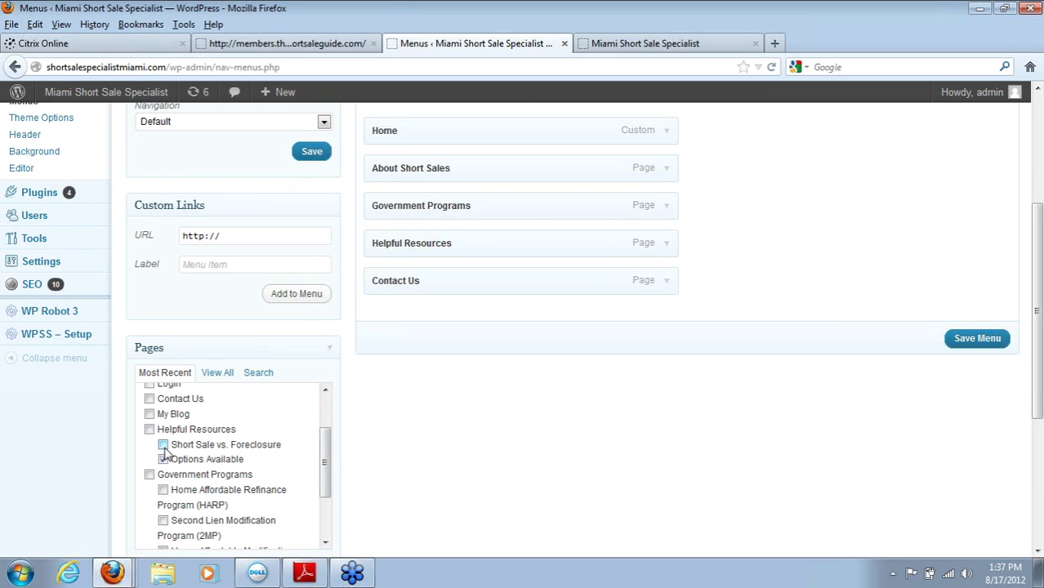
drag(1039, 327, 1038, 390)
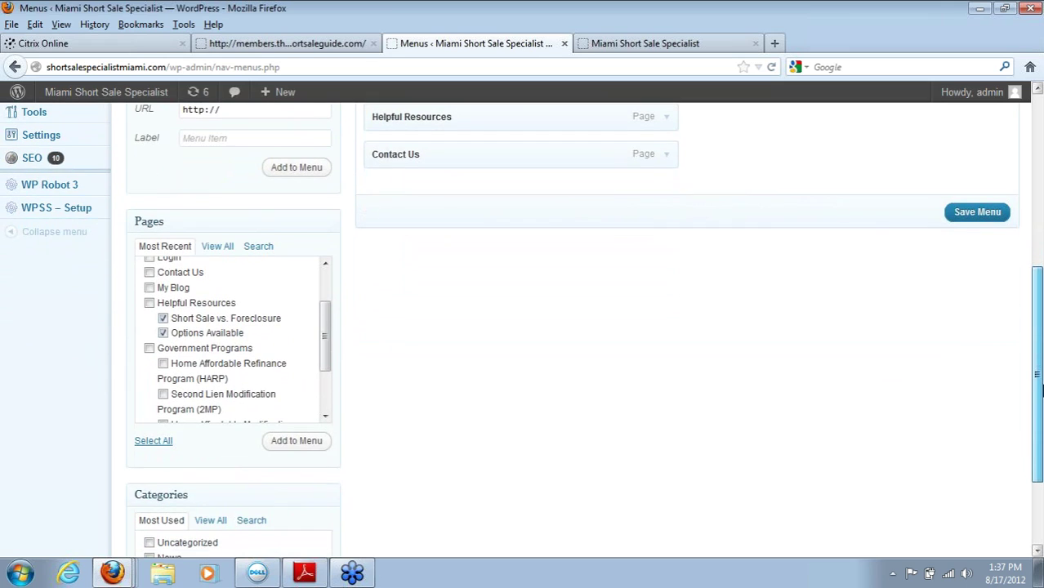
Step: Add the ticked pages to the menu and place Options Available just below Home
click(292, 448)
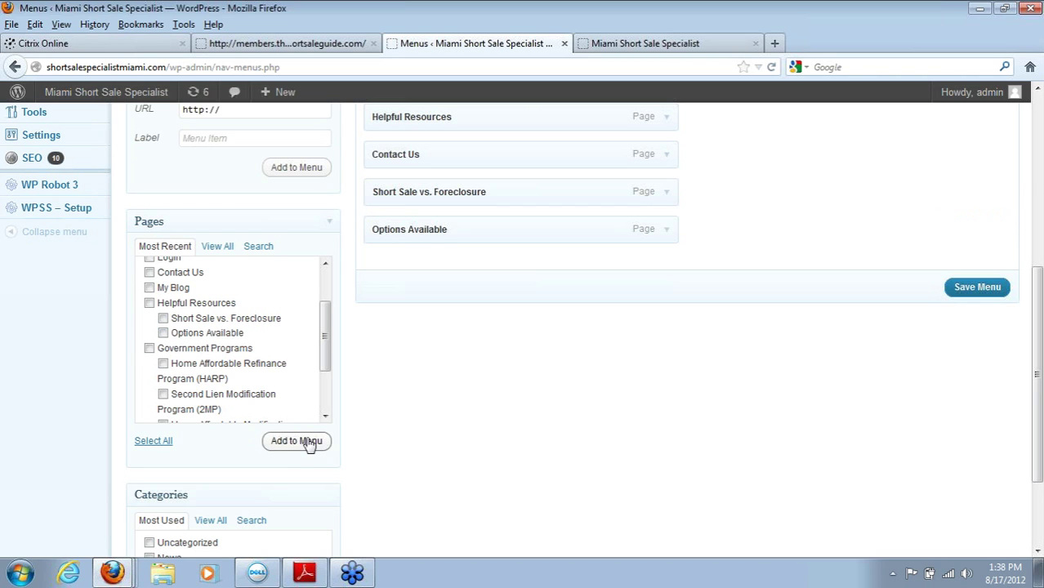
drag(1038, 390, 1026, 292)
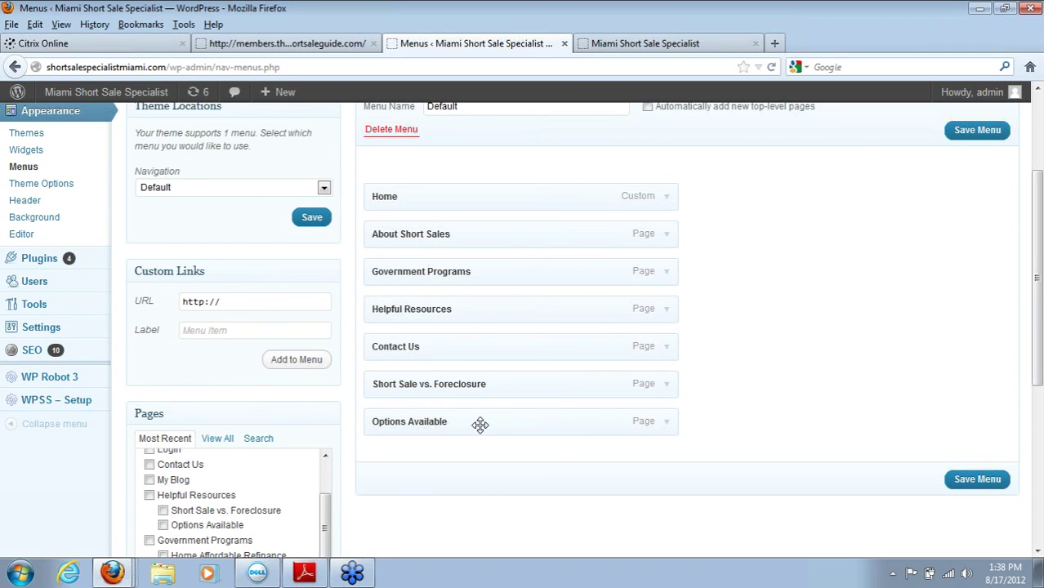
drag(479, 426, 473, 238)
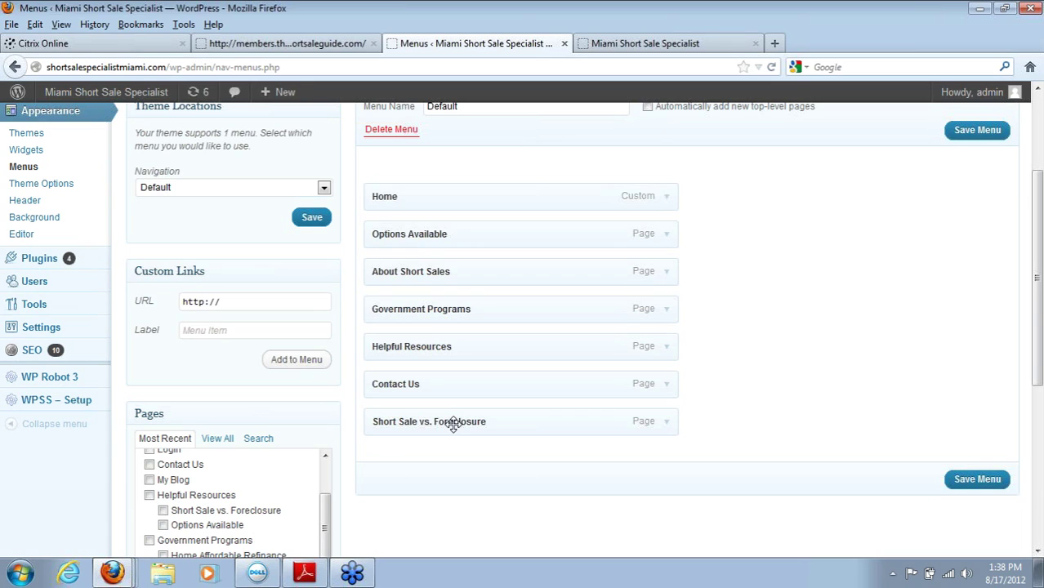
Step: Nest Short Sale vs. Foreclosure under Helpful Resources and save the menu
drag(453, 425, 477, 372)
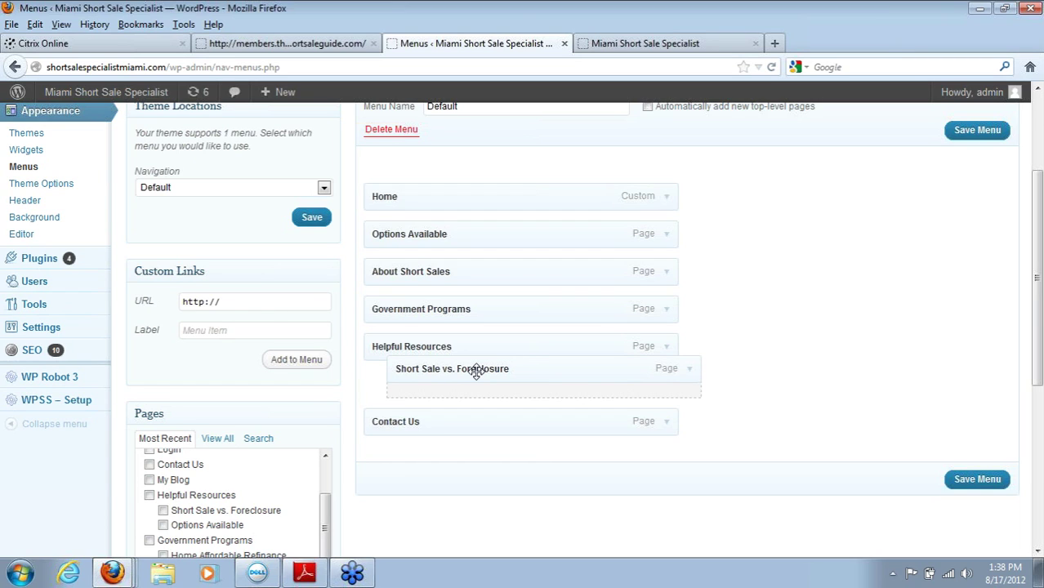
drag(477, 373, 475, 372)
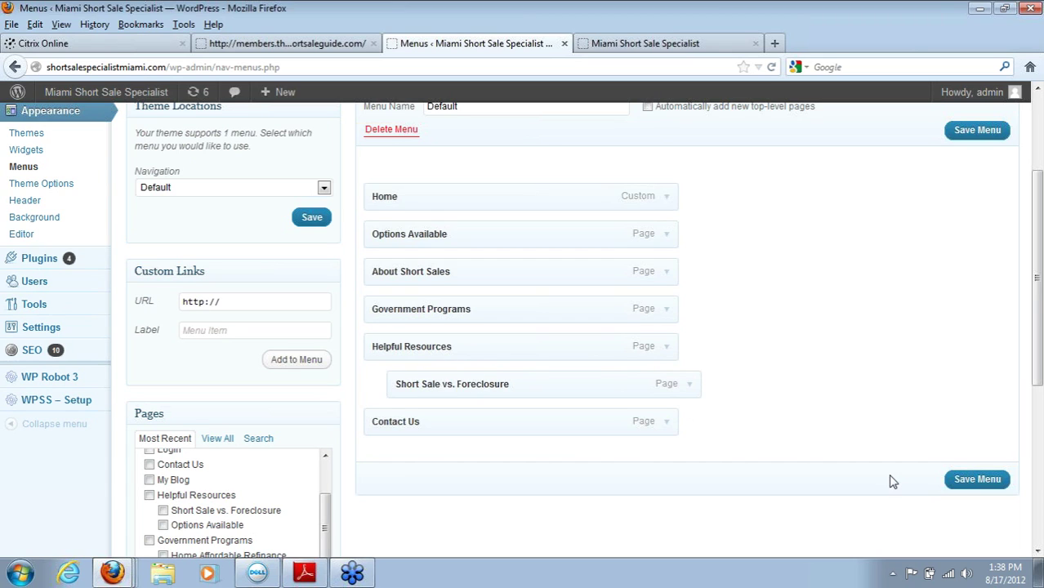
click(993, 481)
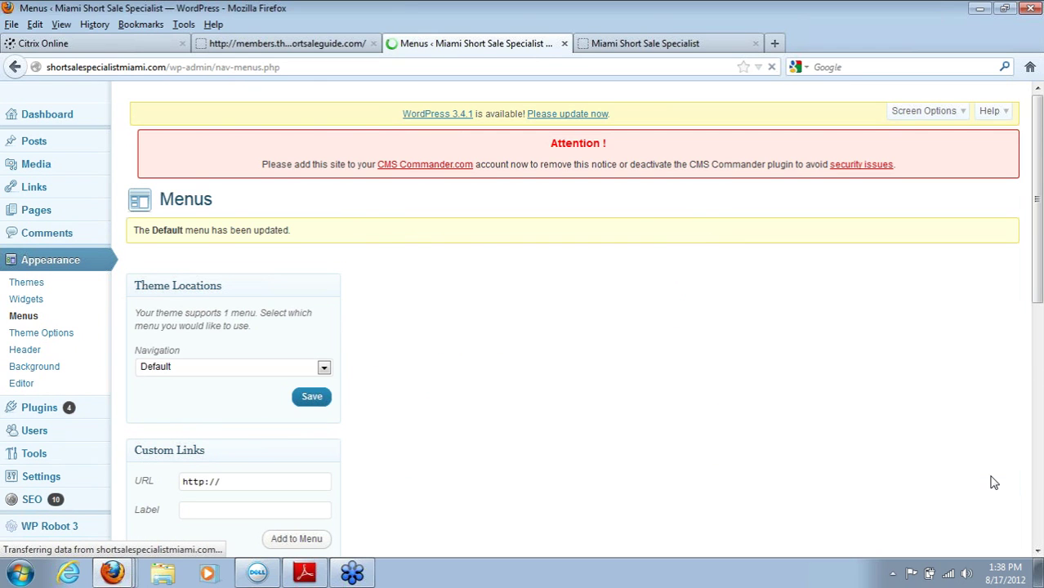
Step: Reload the live site and open Short Sale vs. Foreclosure from the Helpful Resources menu
click(626, 45)
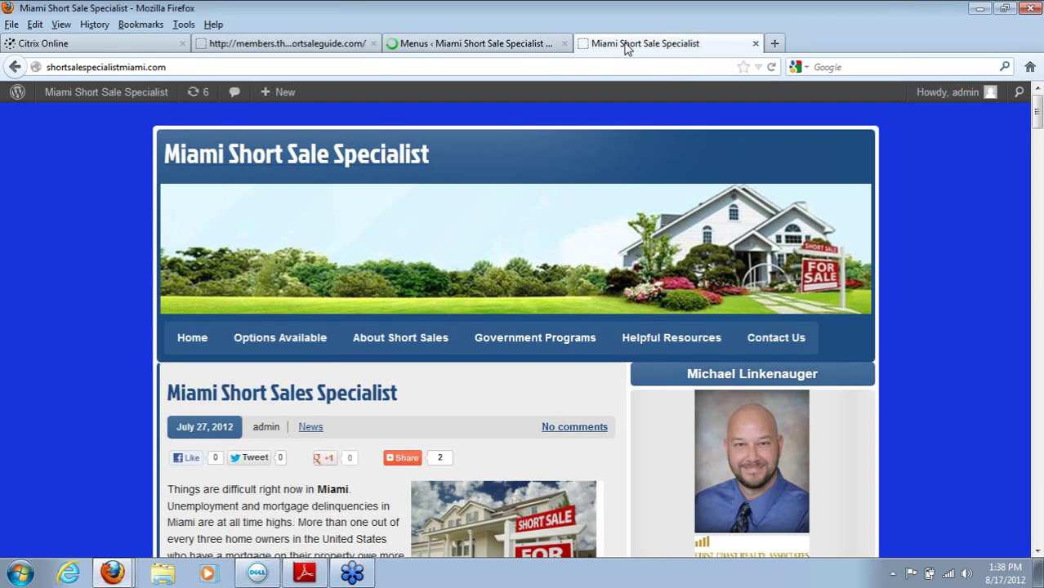
click(770, 69)
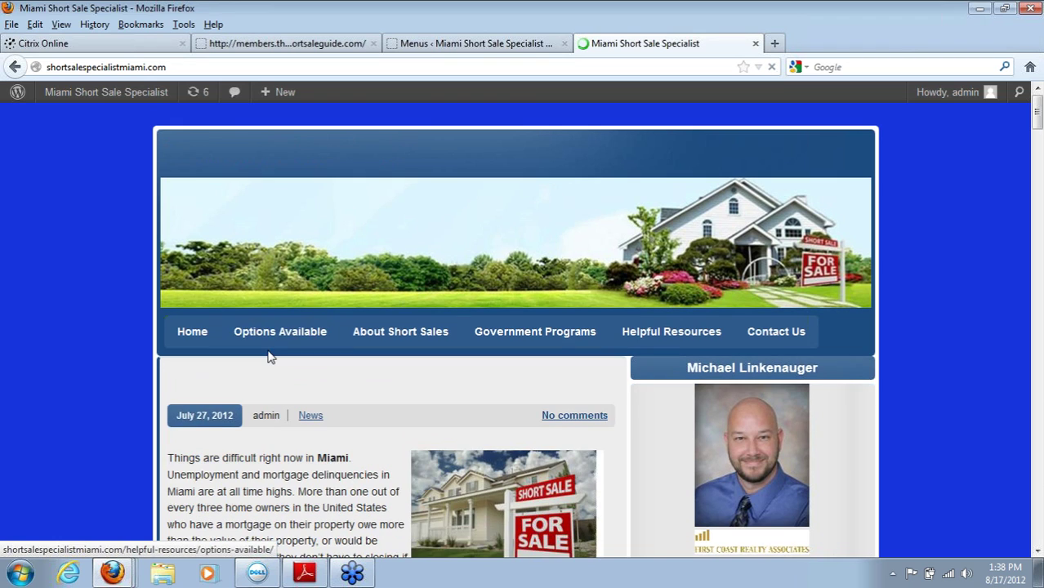
mouse_move(645, 343)
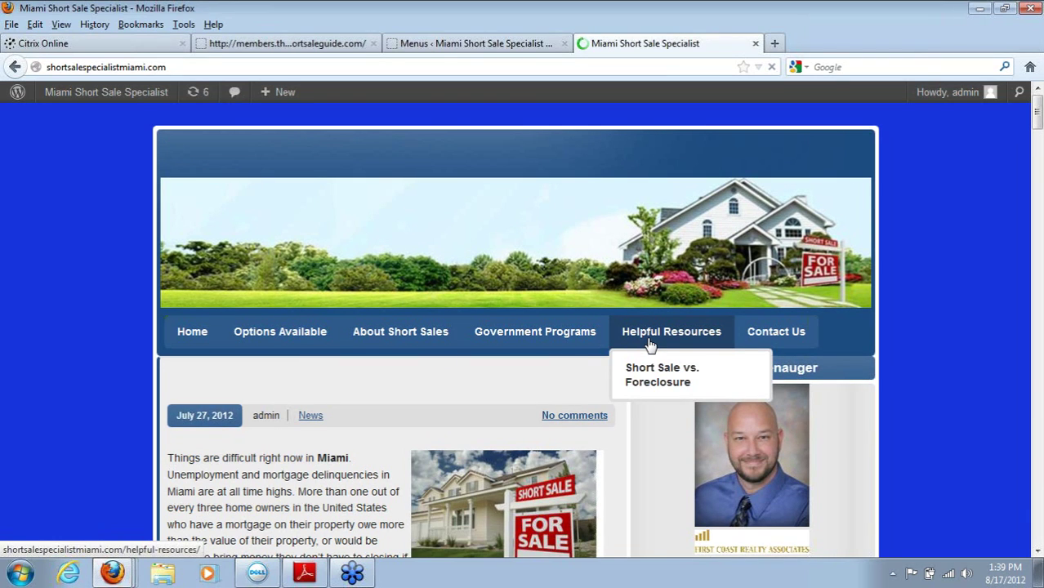
click(651, 388)
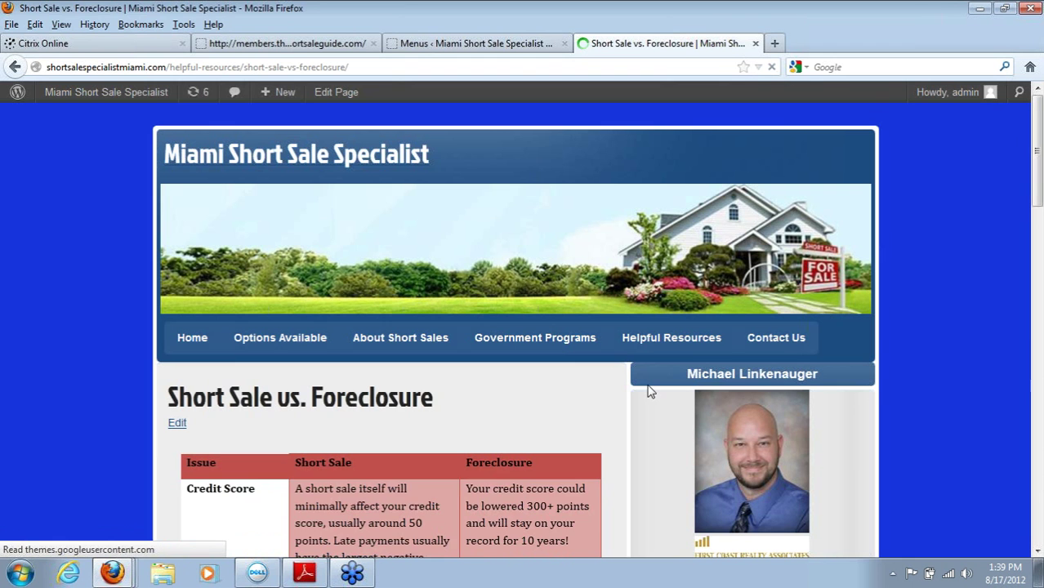
click(1037, 292)
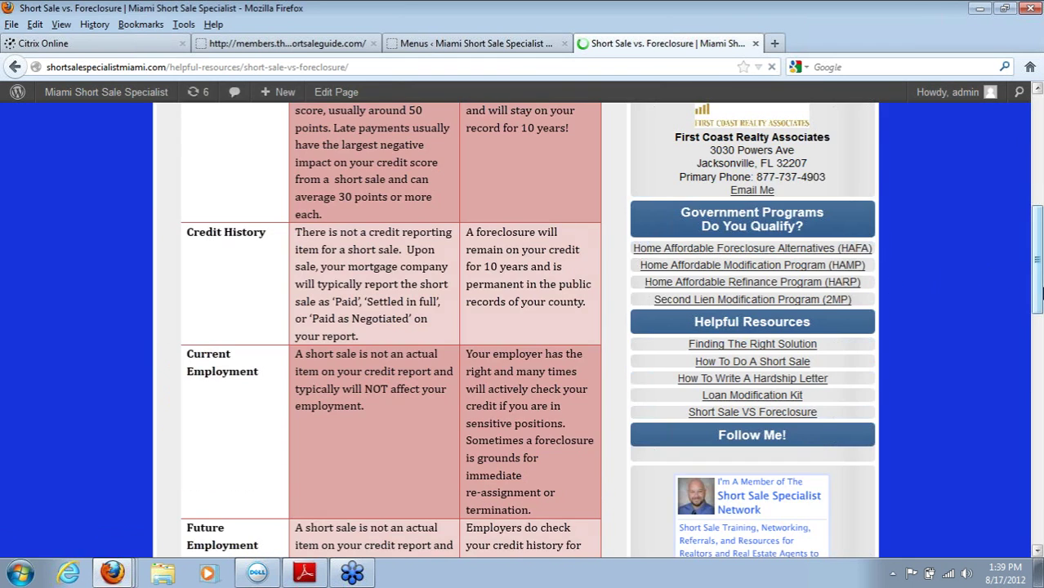
drag(1039, 293, 1037, 92)
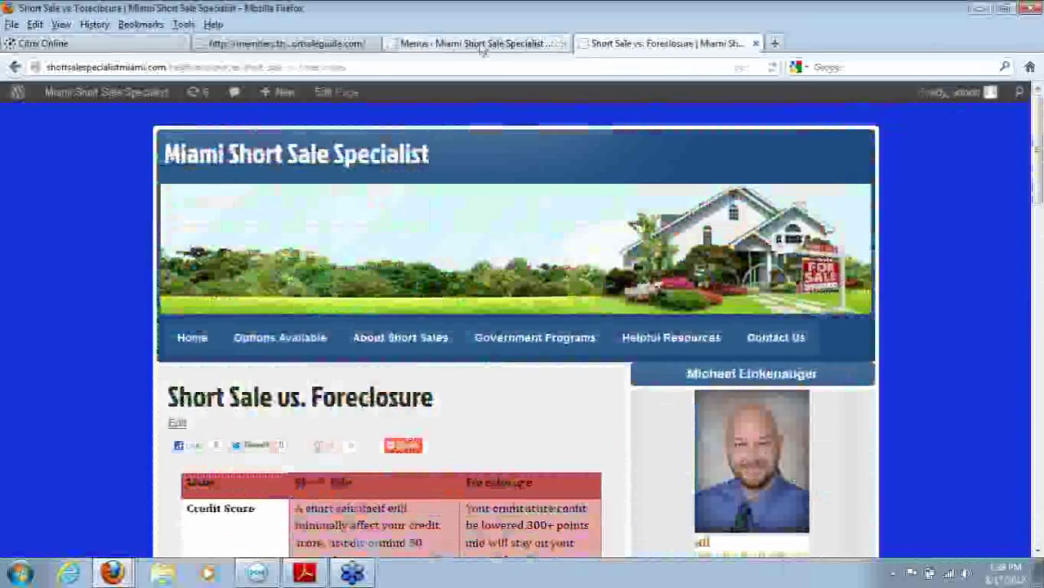
Step: Add the HARP, Second Lien Modification (2MP) and HAFA pages to the Default menu
click(482, 45)
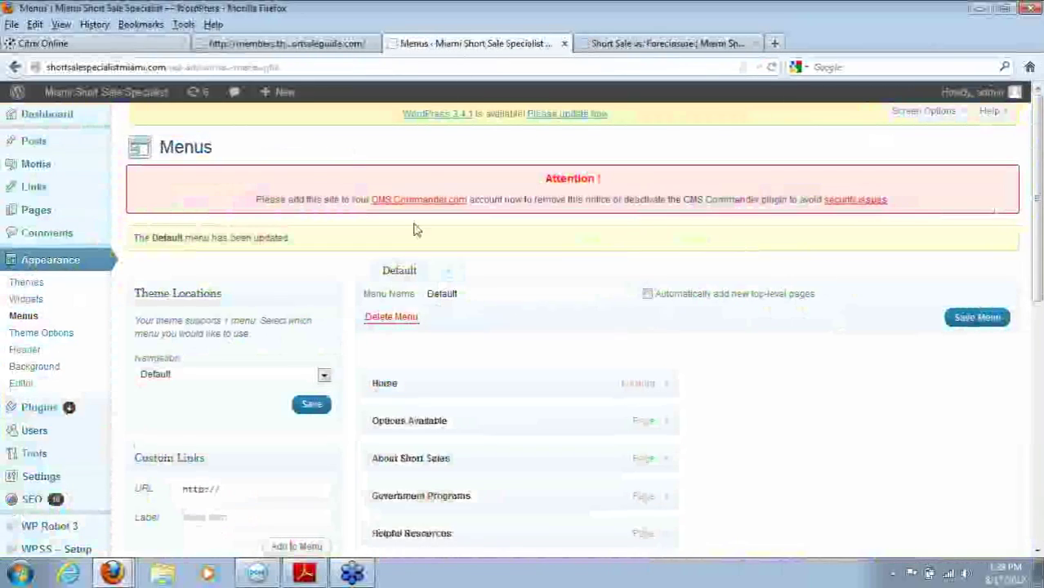
drag(1037, 302, 1038, 408)
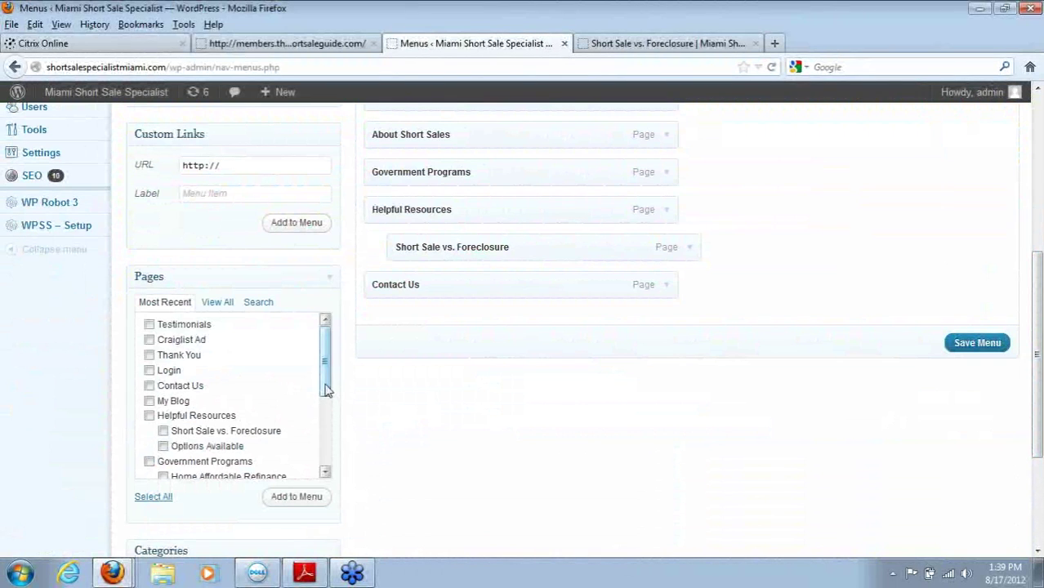
drag(325, 389, 329, 461)
click(164, 349)
click(164, 379)
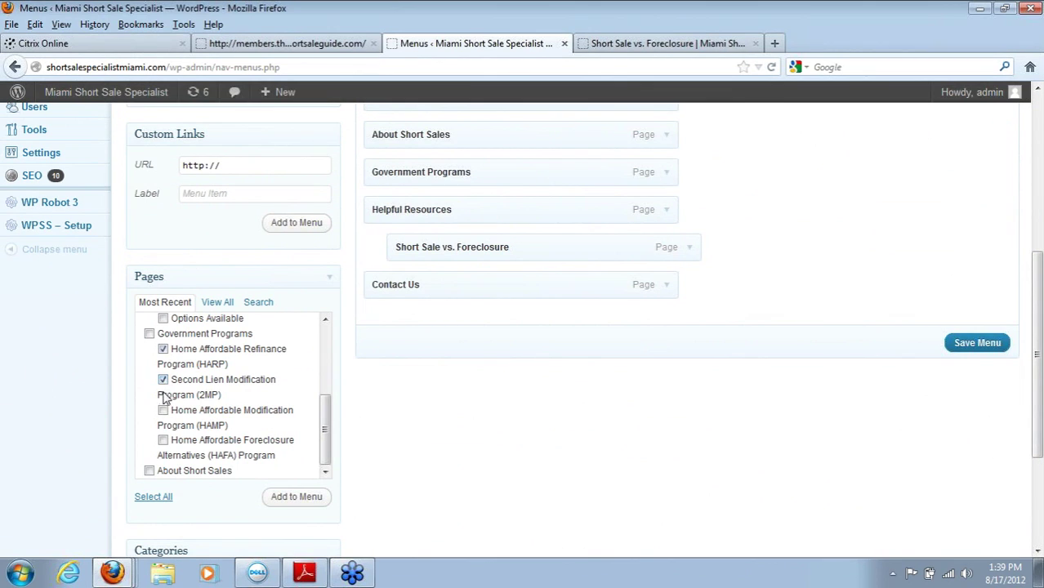
click(164, 441)
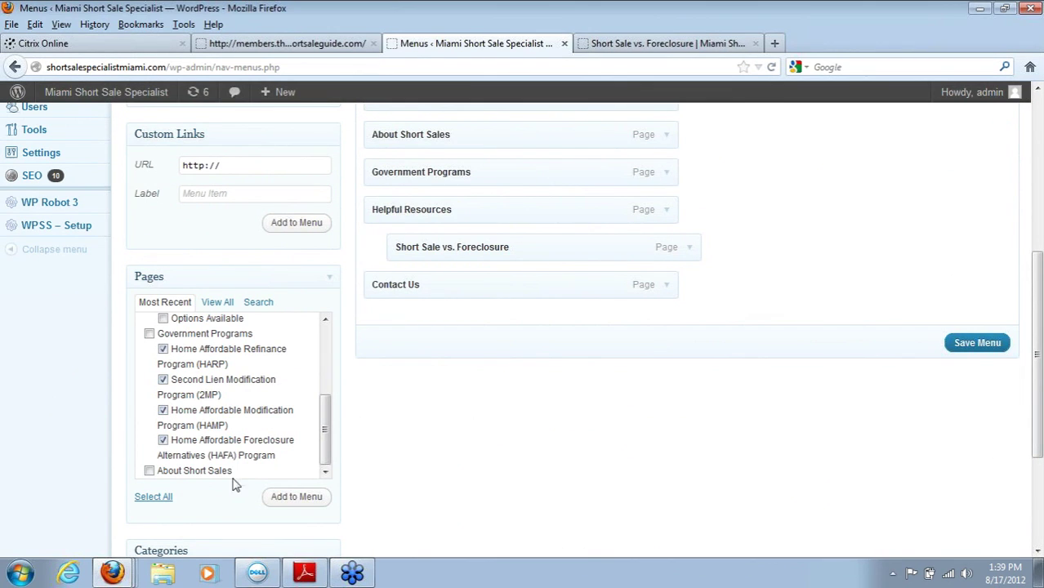
click(294, 497)
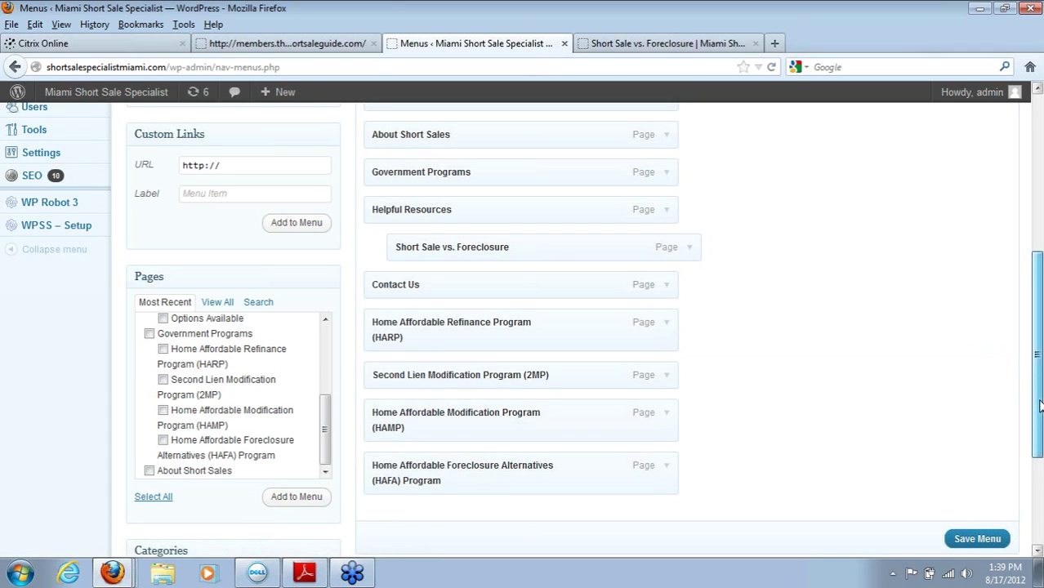
Step: Nest HAFA, HARP, HAMP and 2MP under Government Programs and save the menu
scroll(1037, 392, up, 1)
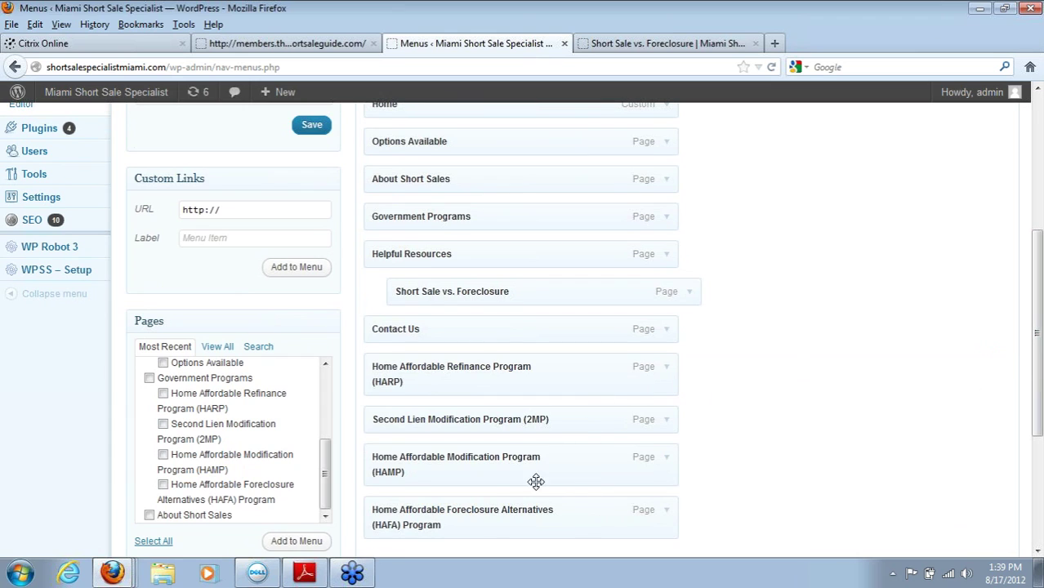
drag(464, 526, 492, 257)
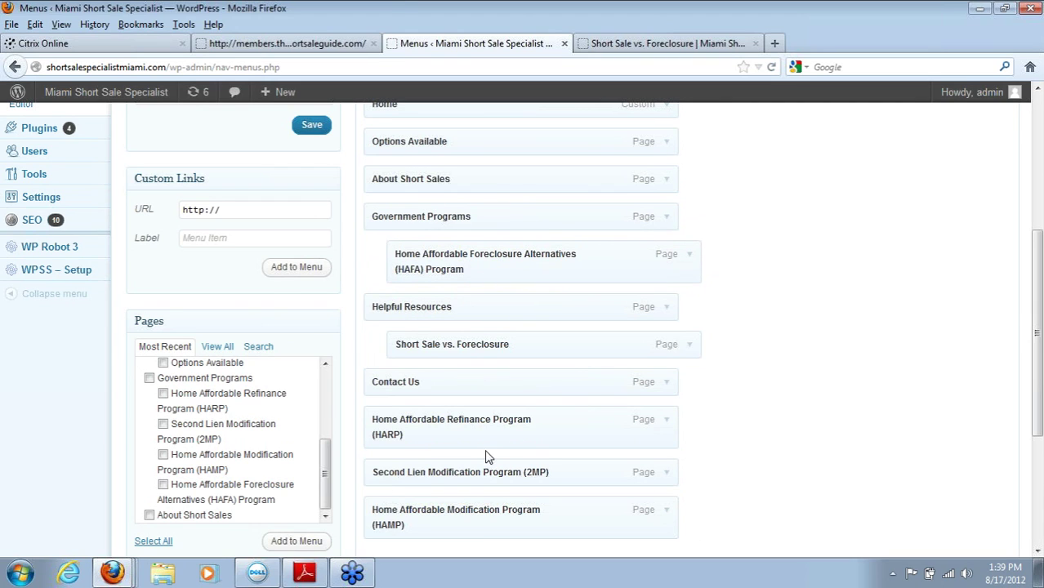
drag(572, 292, 548, 310)
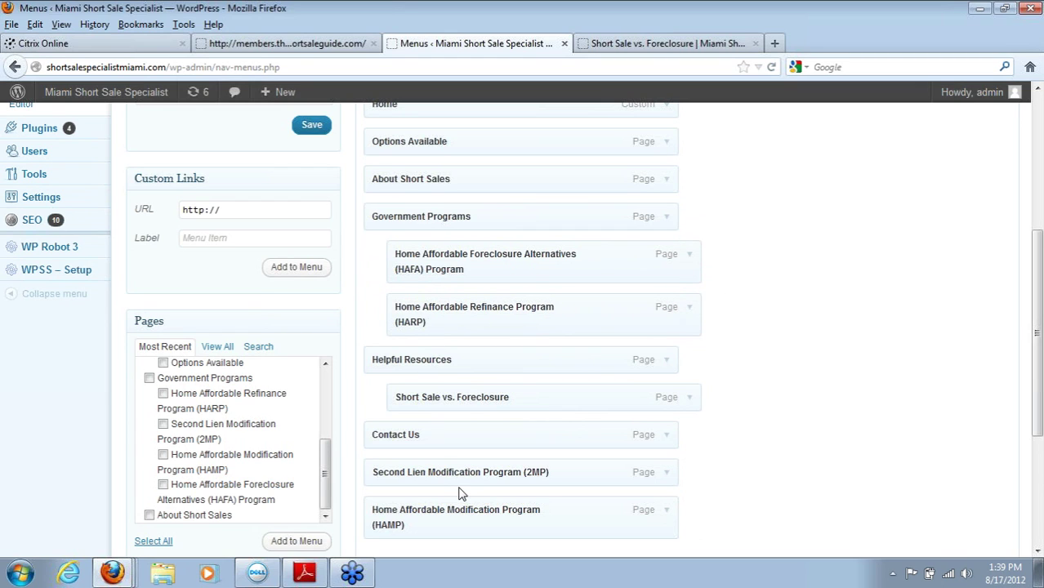
drag(471, 506, 484, 306)
drag(433, 531, 468, 412)
drag(1036, 333, 1035, 392)
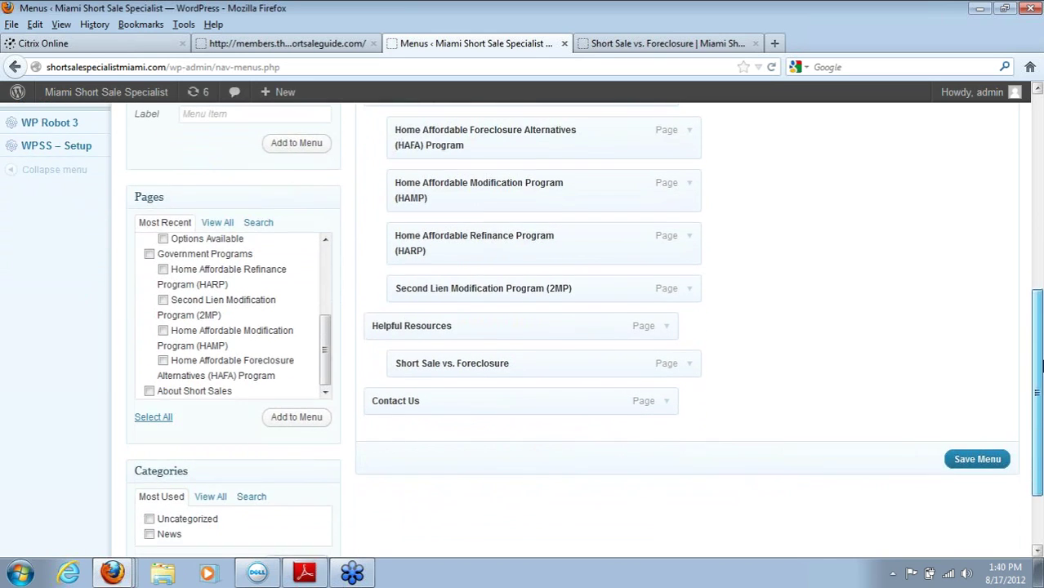
click(977, 460)
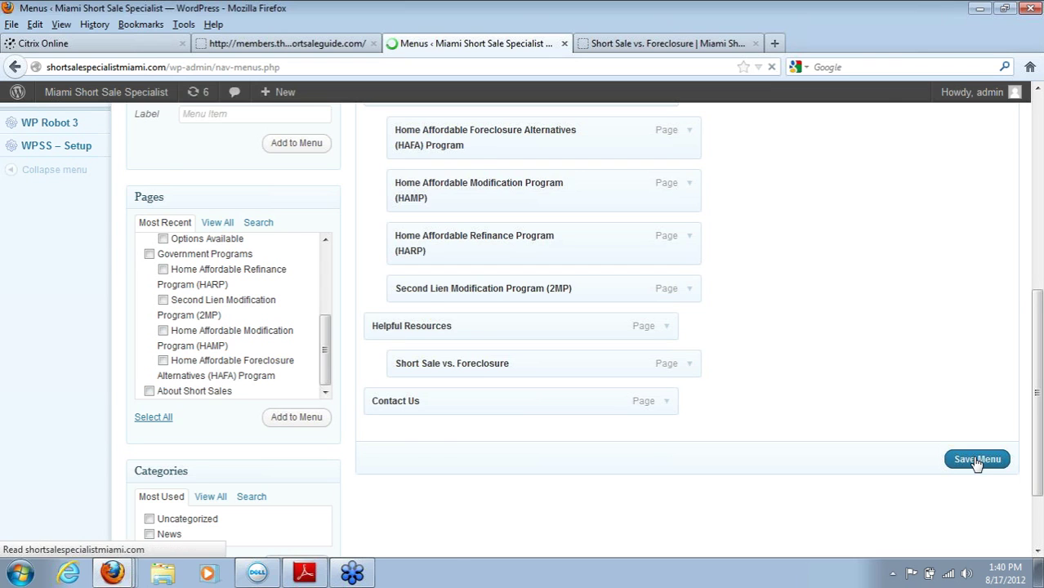
click(661, 43)
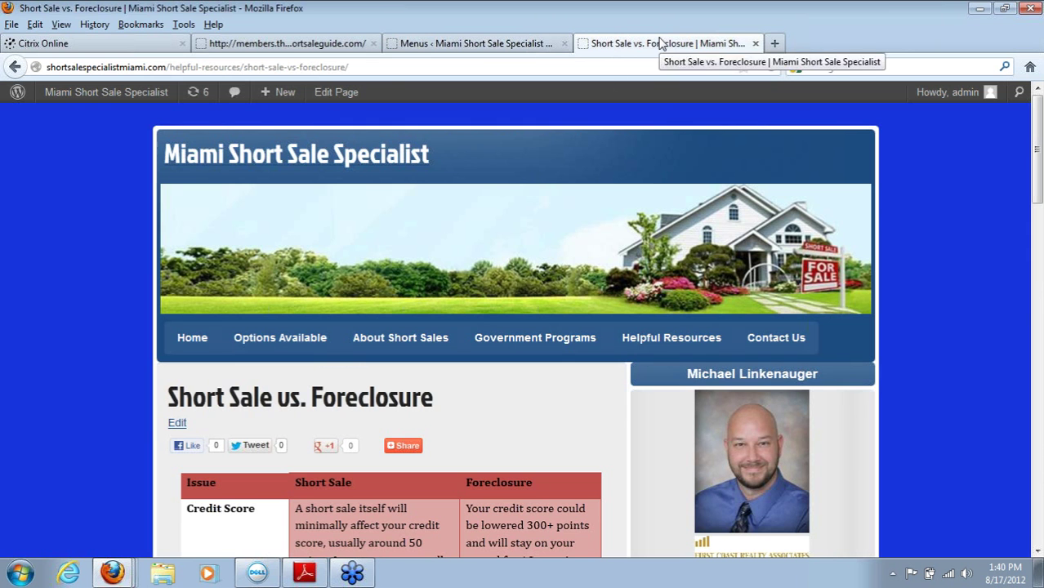
click(771, 68)
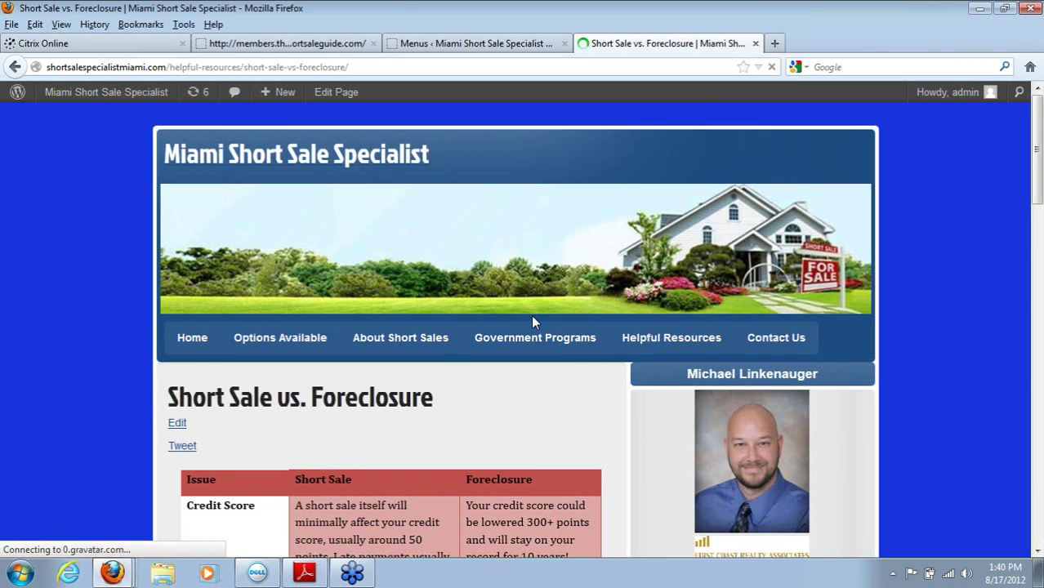
mouse_move(537, 347)
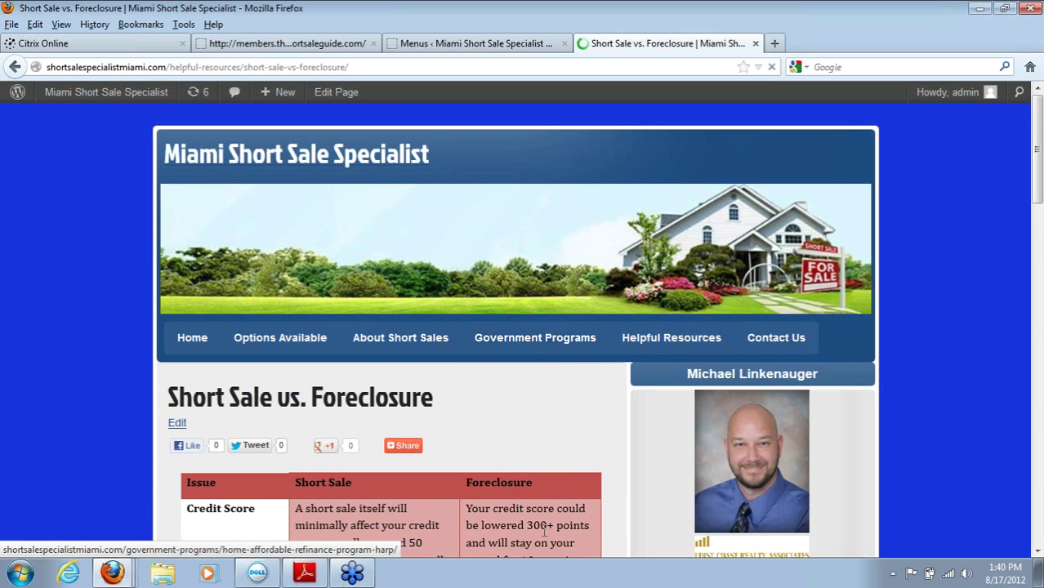
click(1037, 396)
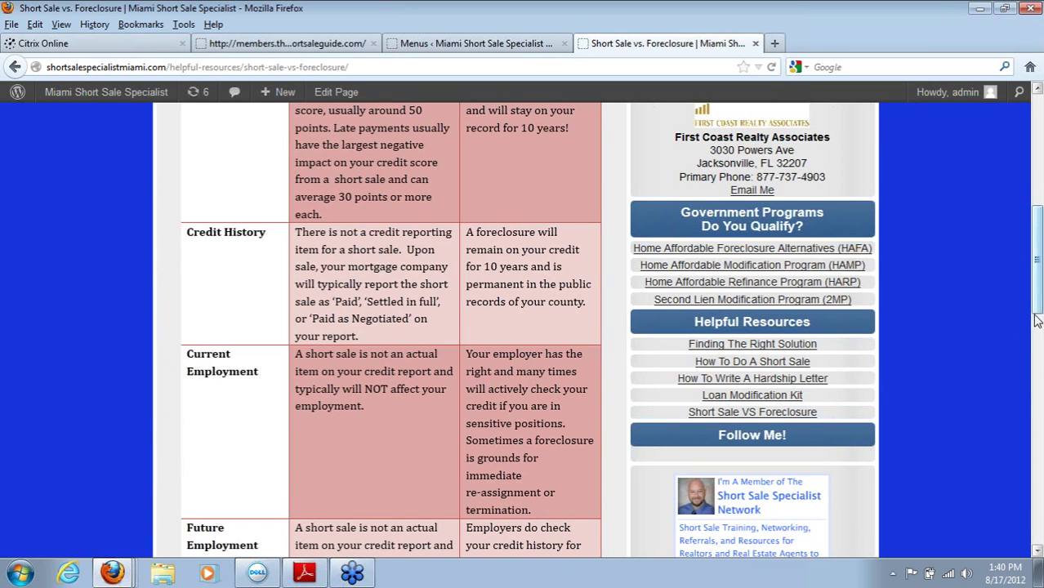
drag(1032, 322, 1030, 230)
mouse_move(534, 199)
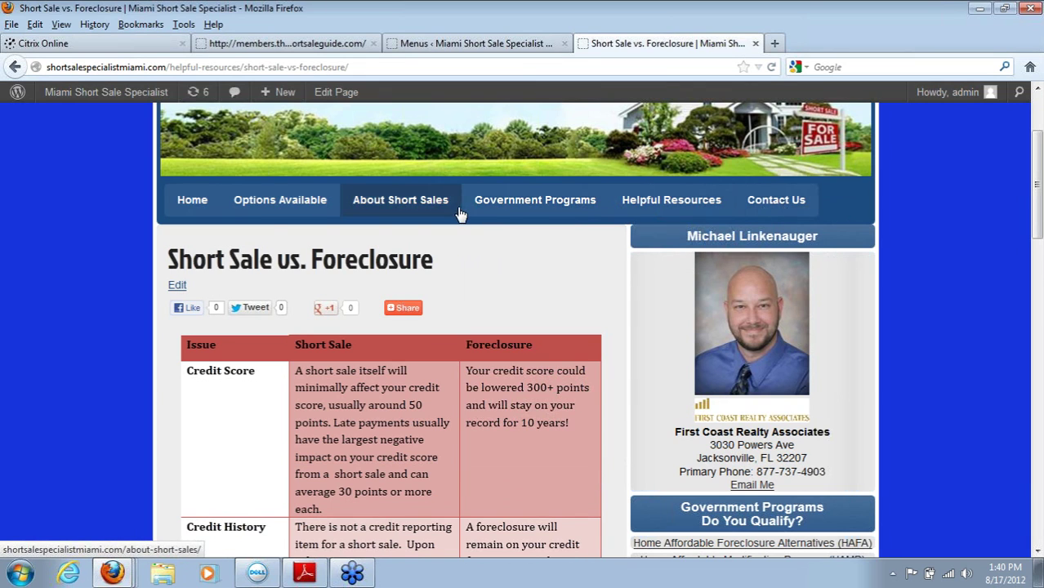
click(422, 45)
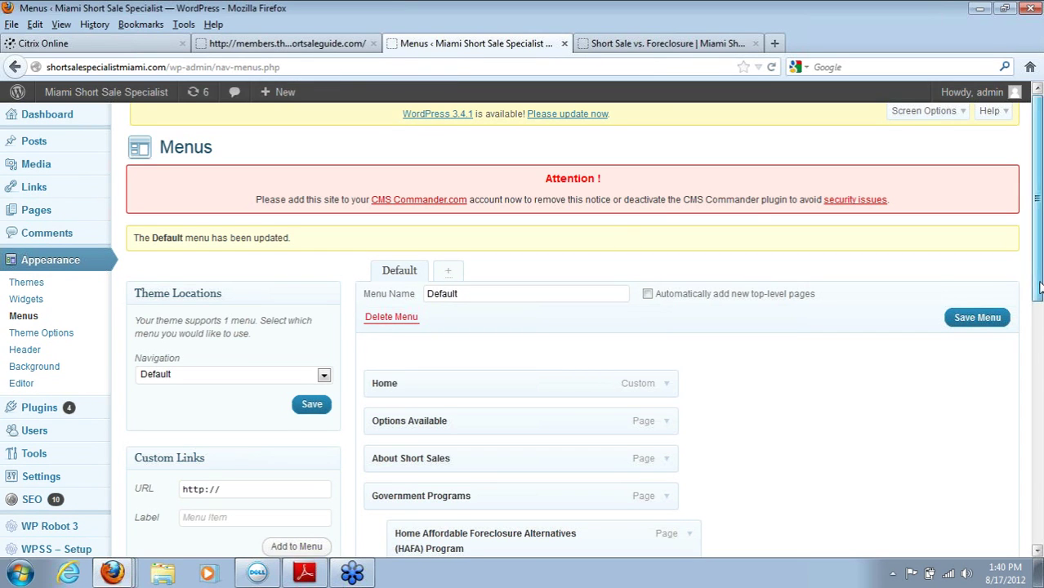
scroll(1040, 286, down, 2)
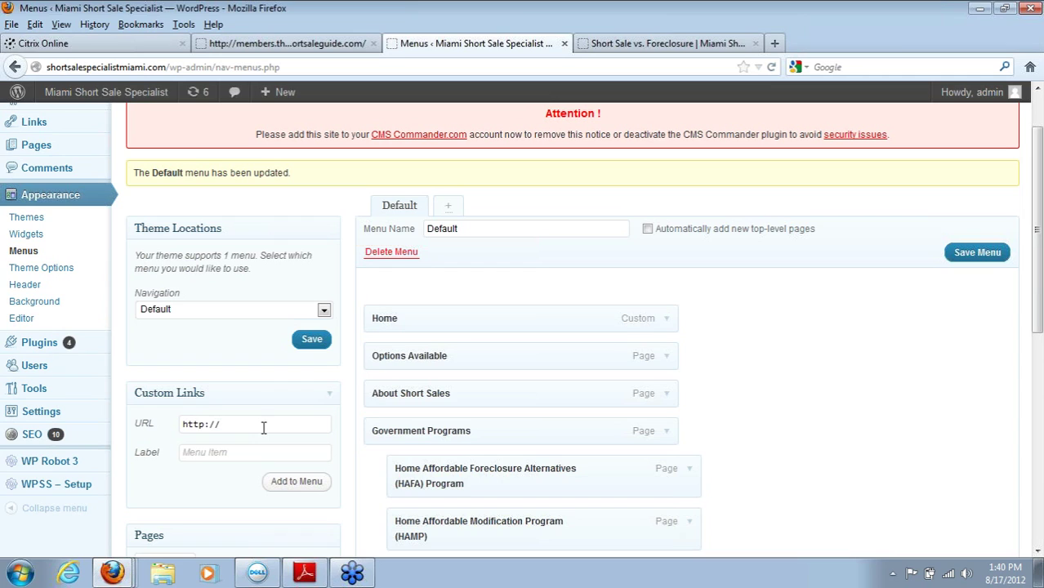
text(www.)
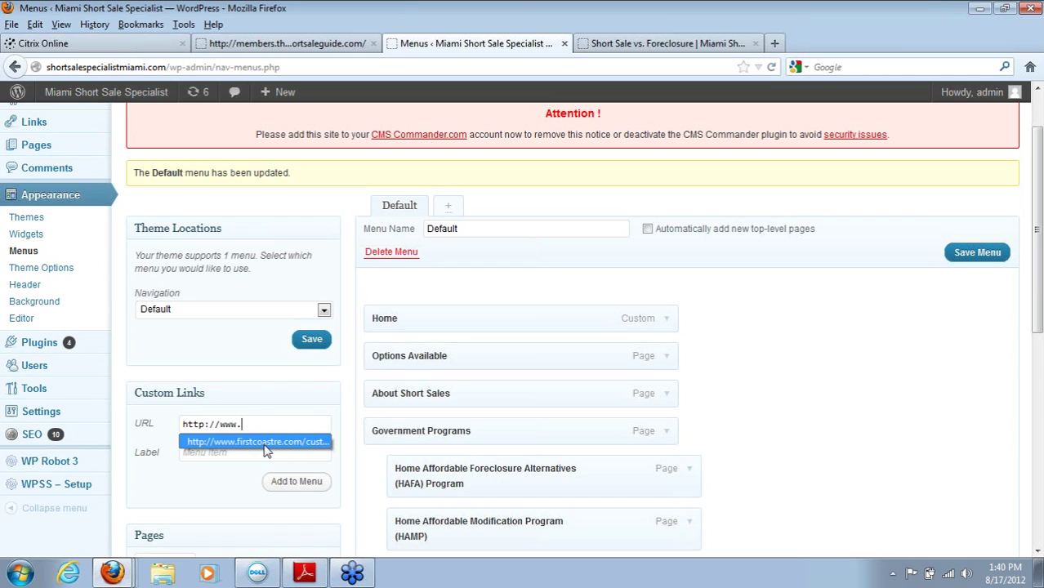
click(265, 443)
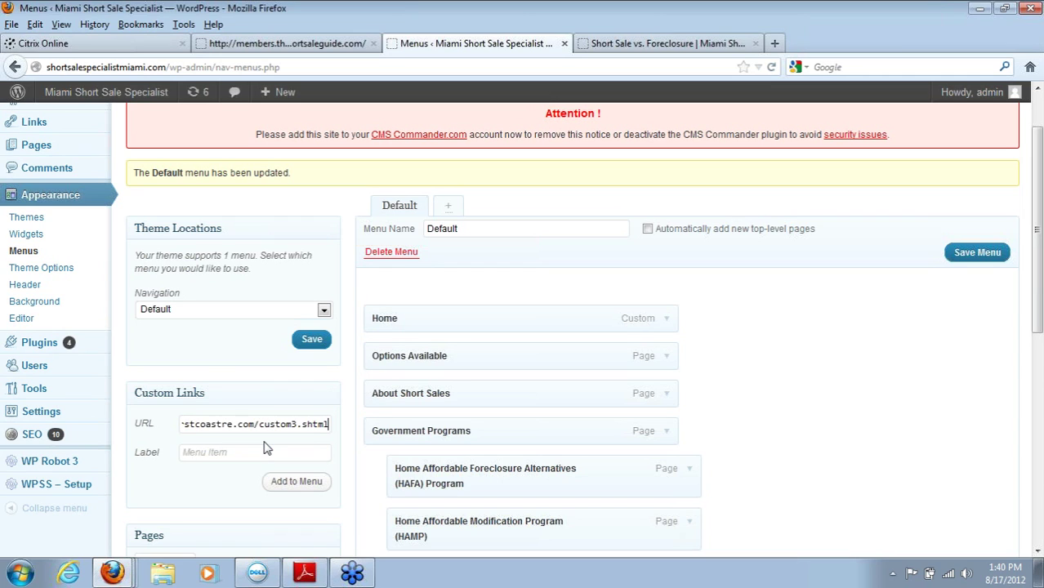
drag(262, 423, 132, 423)
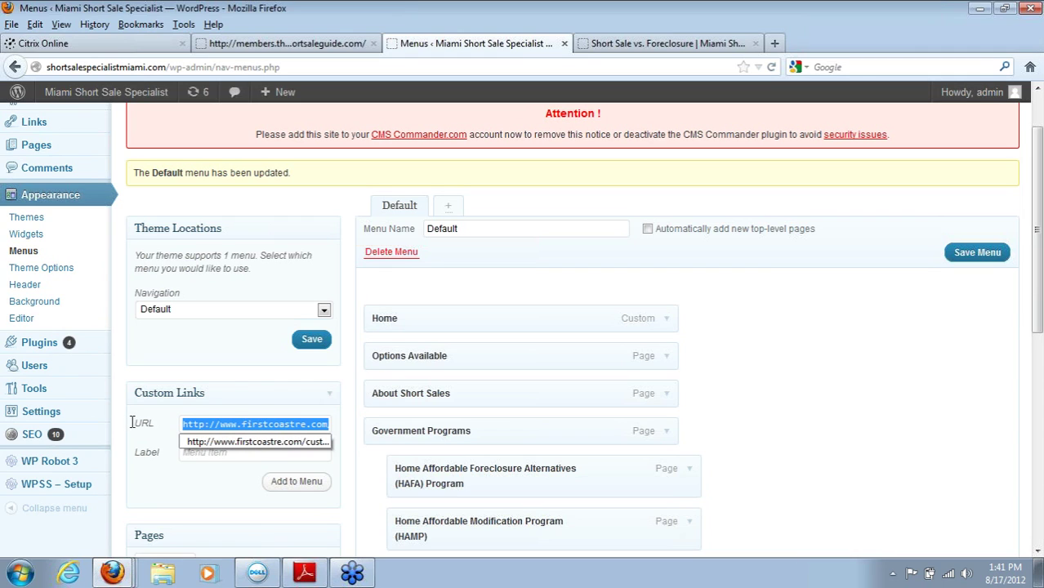
click(156, 428)
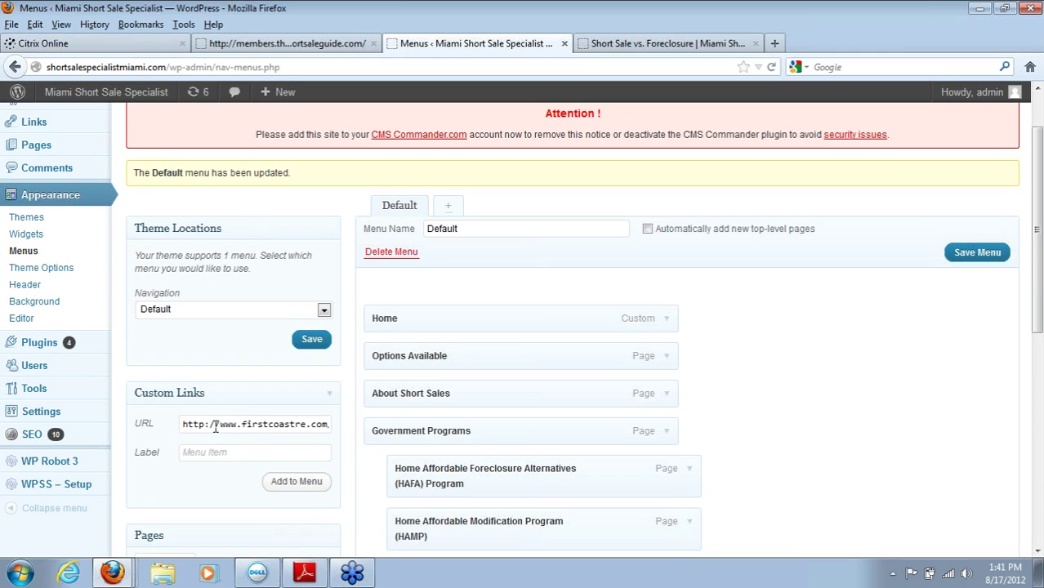
Step: Label the custom link Find A Home
click(254, 449)
text(Buyer)
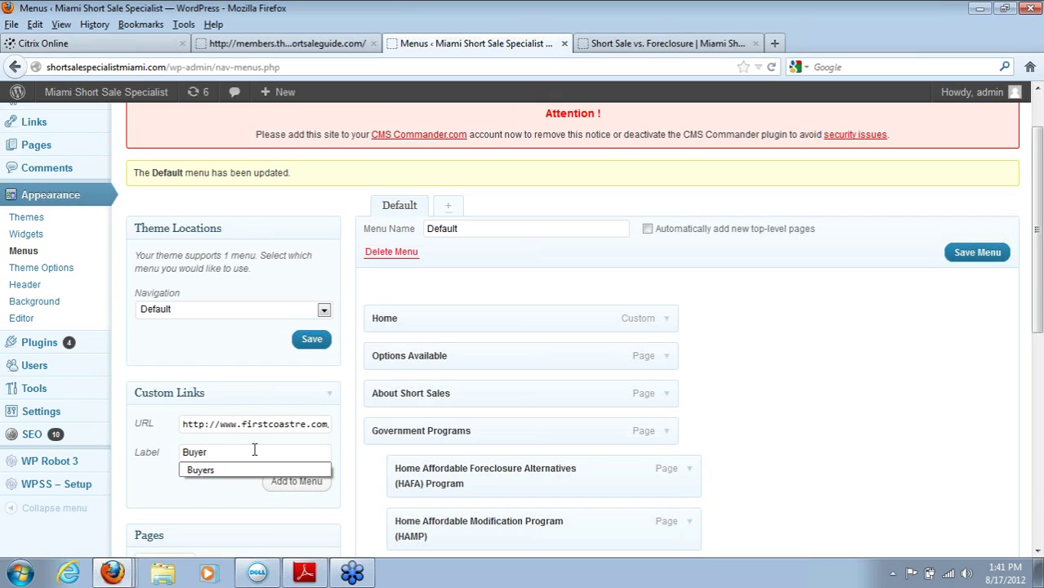
key(BackSpace)
key(BackSpace)
key(BackSpace)
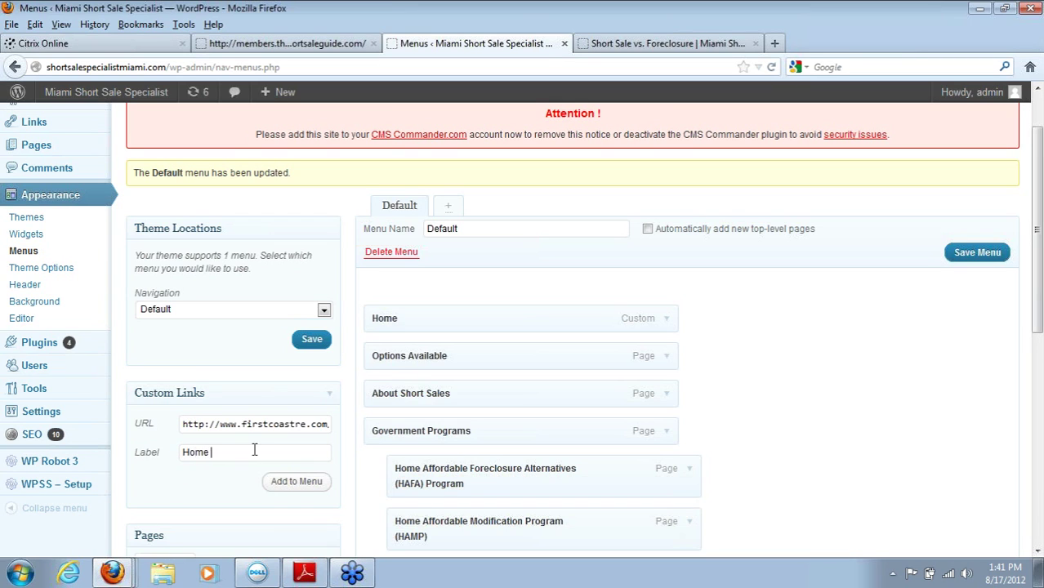
key(ctrl+shift+Left)
key(ctrl+shift+Left)
text(F)
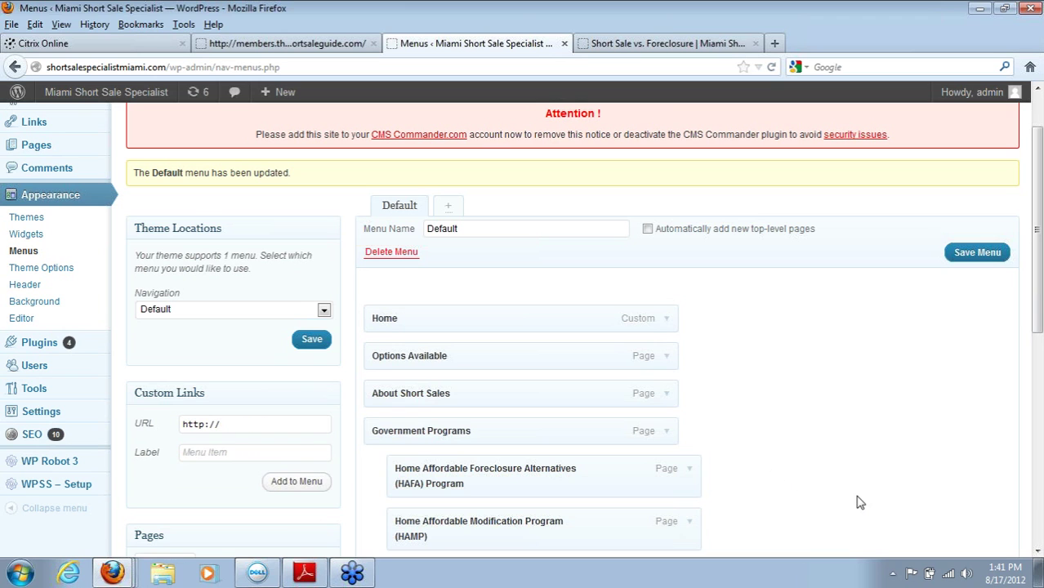
Step: Move the Find A Home link just above Contact Us
drag(1037, 318, 1037, 452)
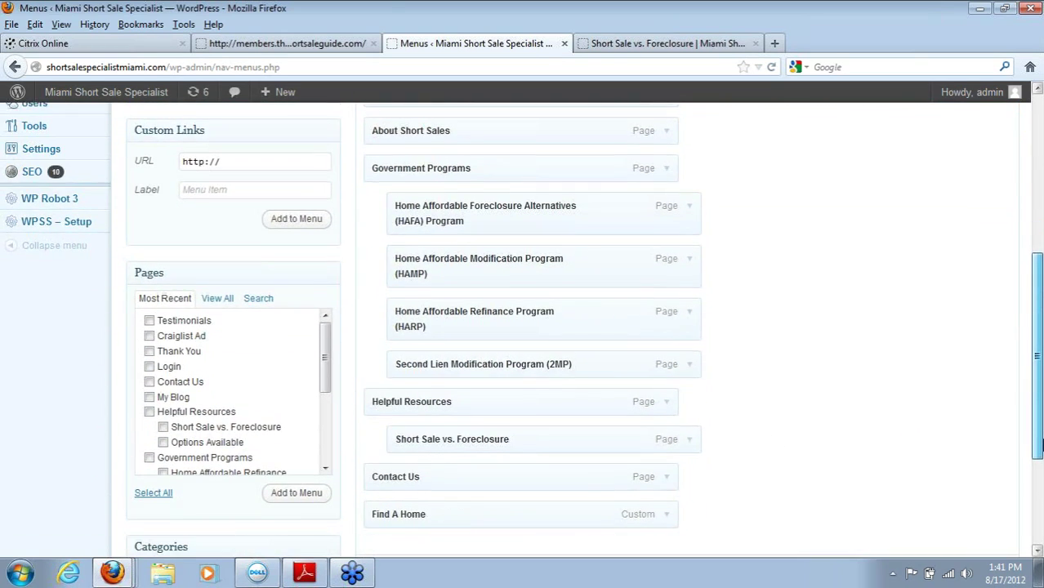
drag(495, 514, 484, 482)
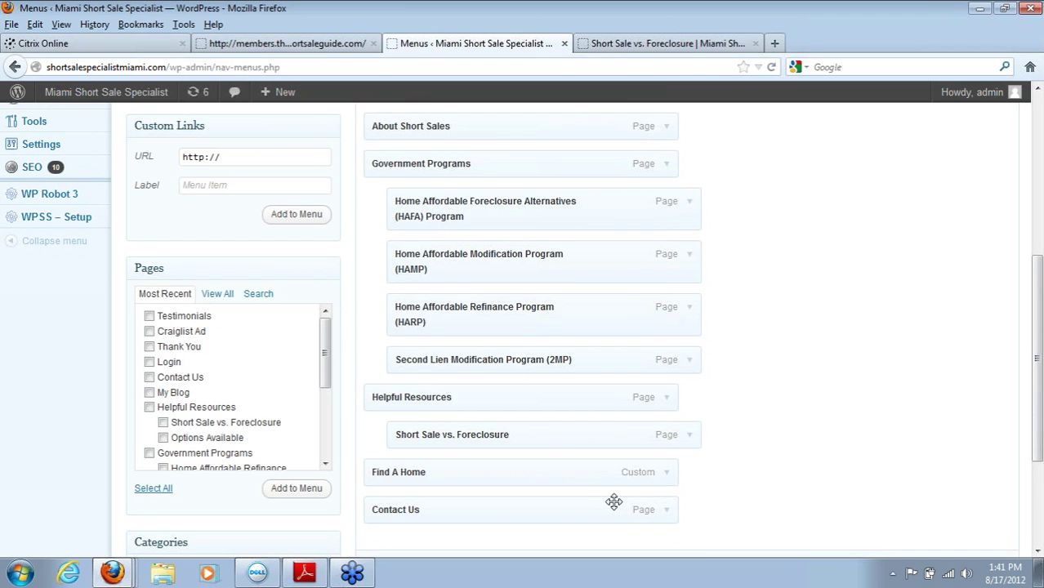
click(690, 435)
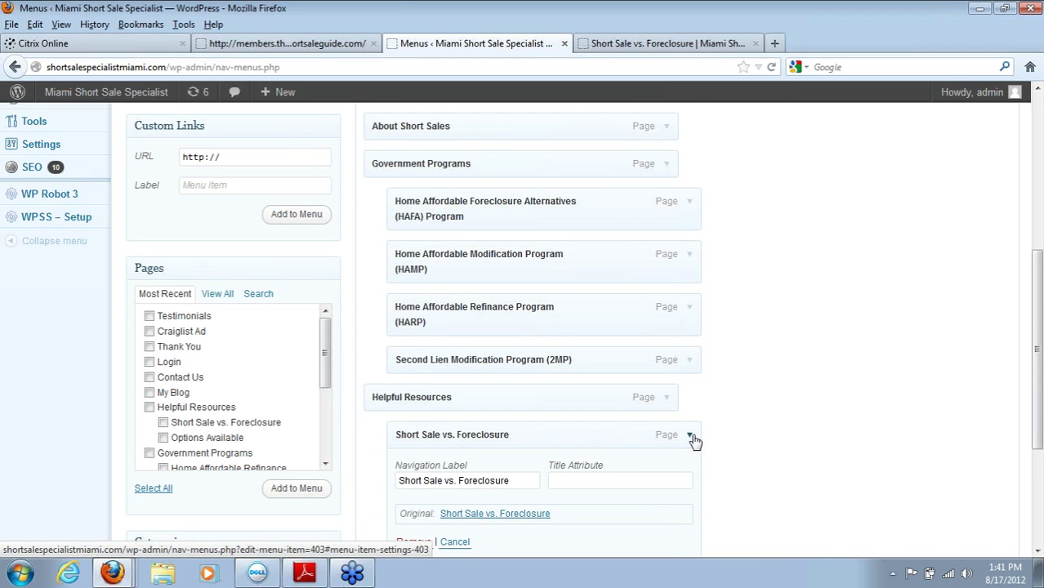
click(690, 435)
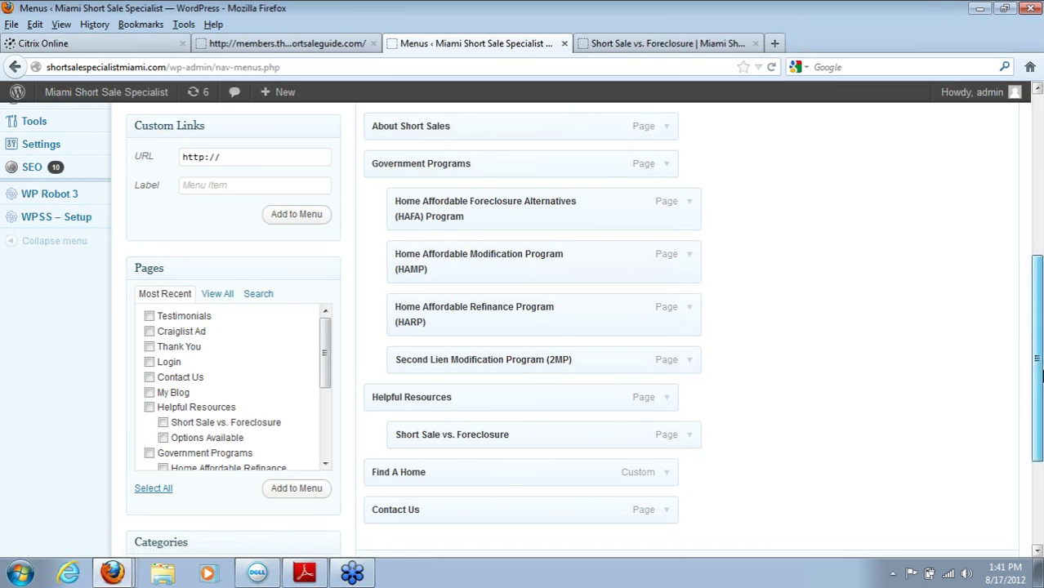
mouse_move(1041, 376)
mouse_down()
mouse_move(1022, 329)
mouse_move(1042, 364)
mouse_up()
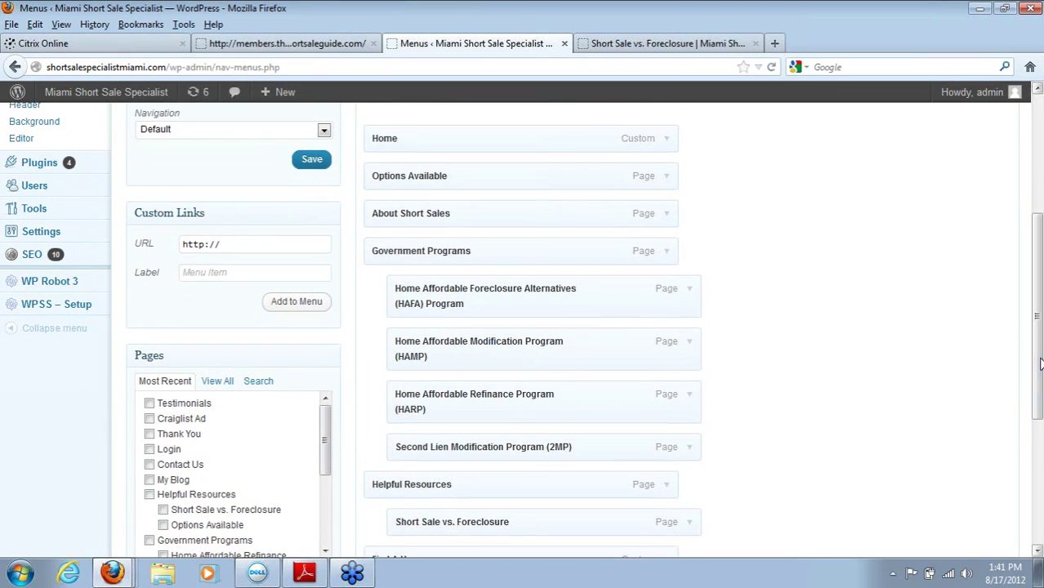
Step: Remove Options Available from the Default menu
click(666, 181)
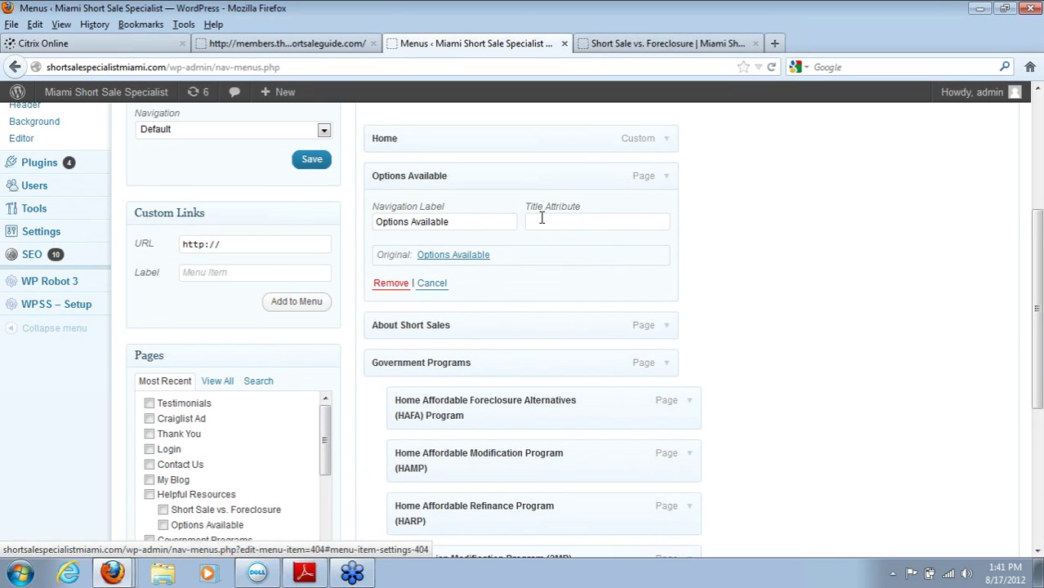
click(390, 288)
click(667, 179)
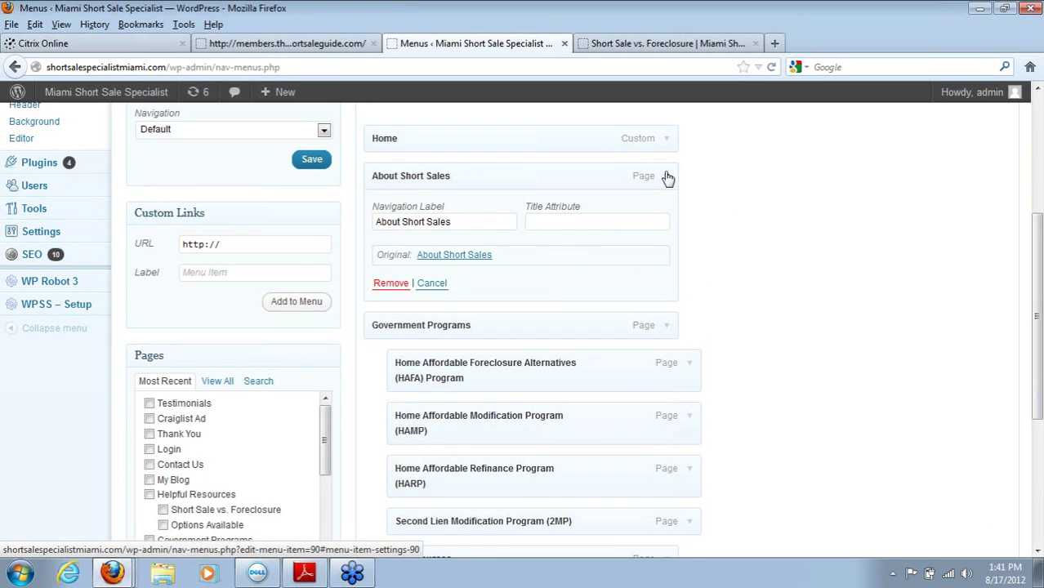
click(667, 178)
drag(1035, 243, 1035, 290)
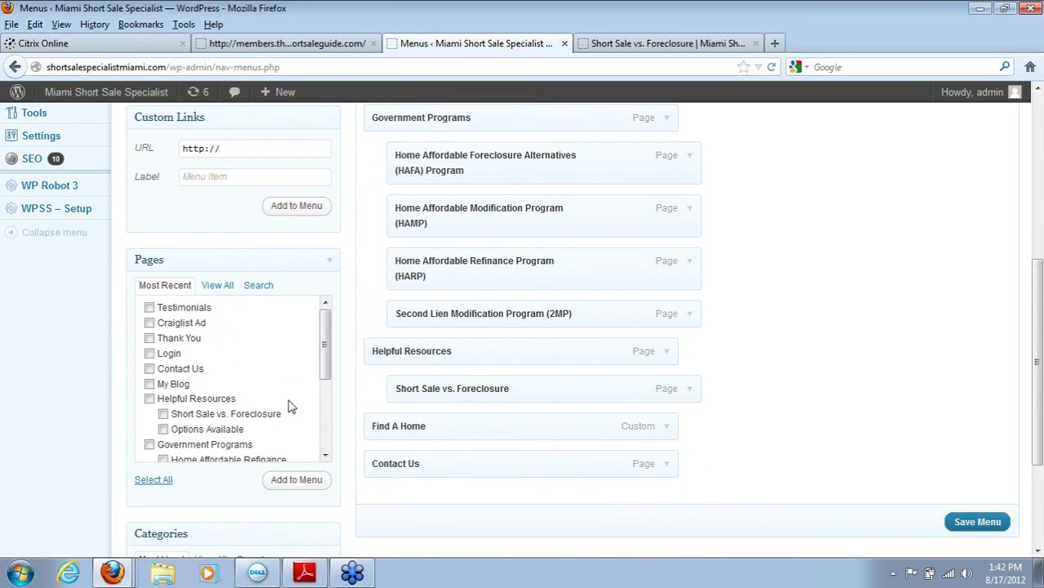
Step: Remove Short Sale vs. Foreclosure from the menu and save it
click(694, 393)
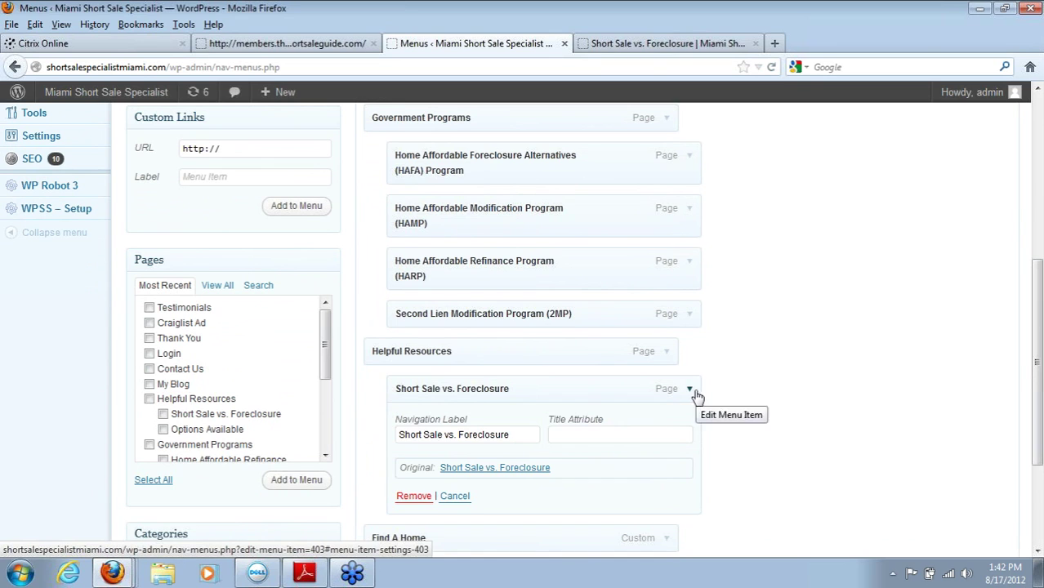
click(413, 500)
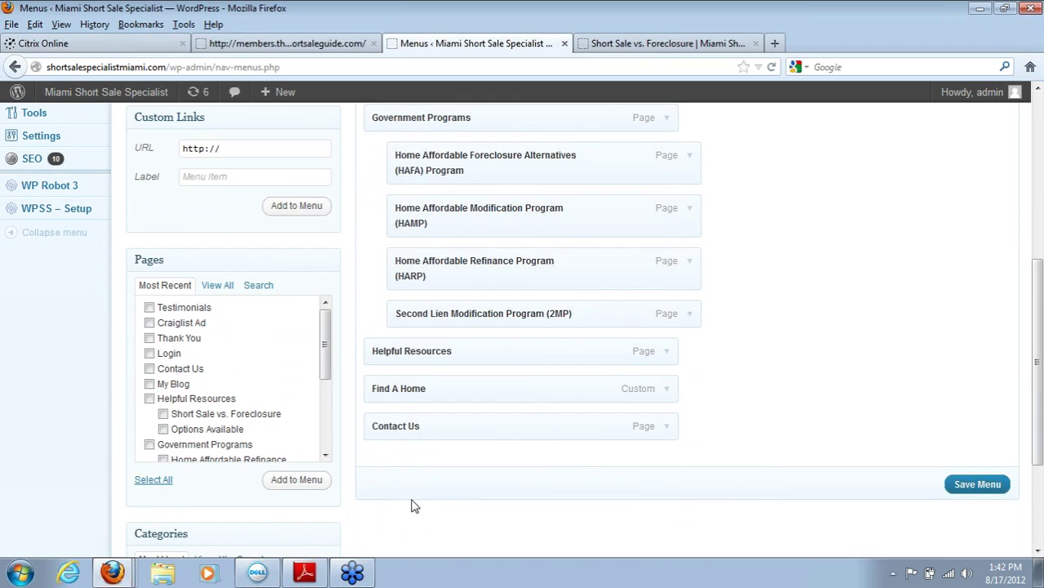
click(991, 488)
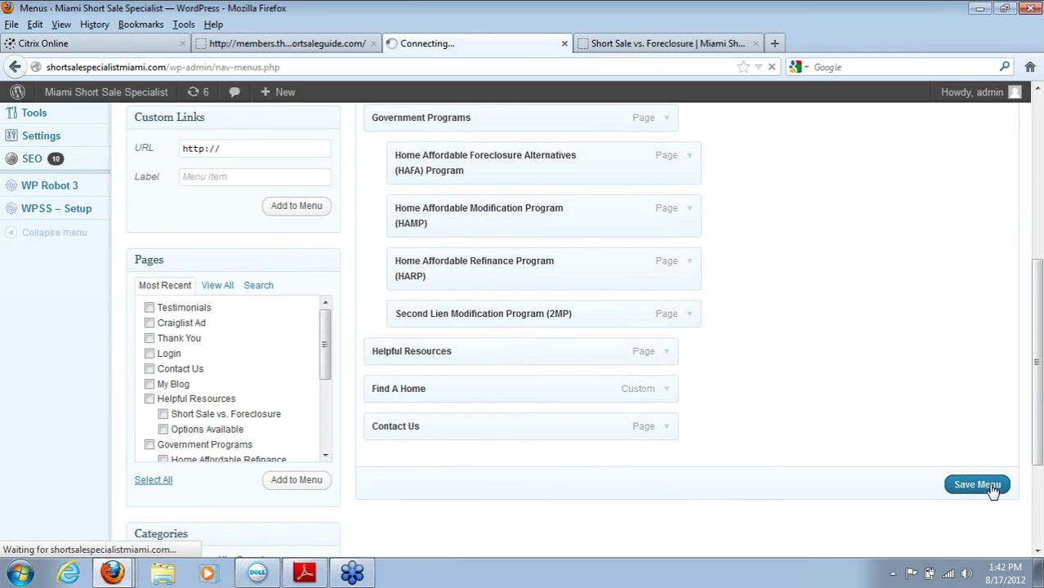
click(690, 45)
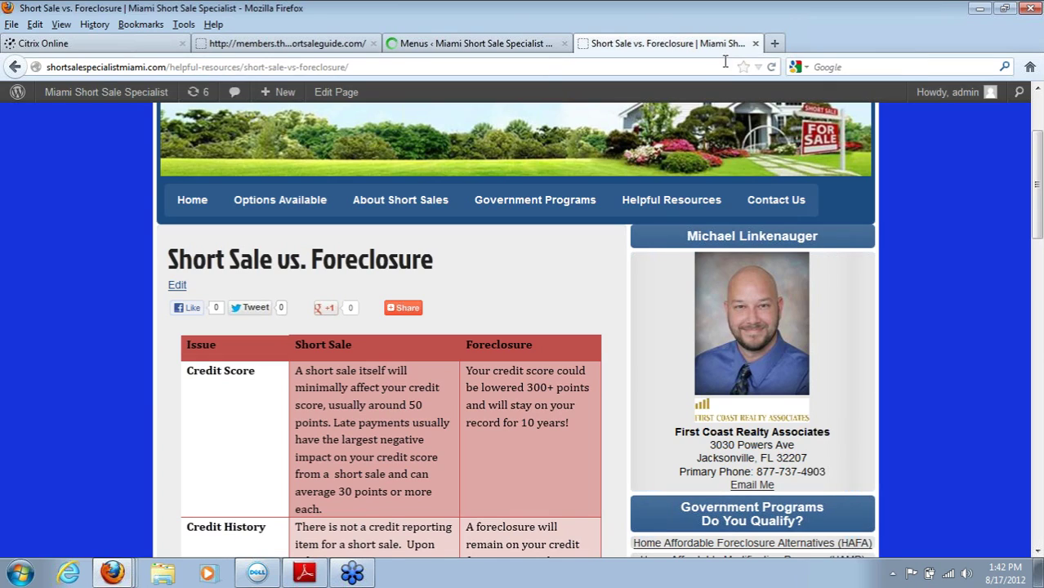
click(771, 68)
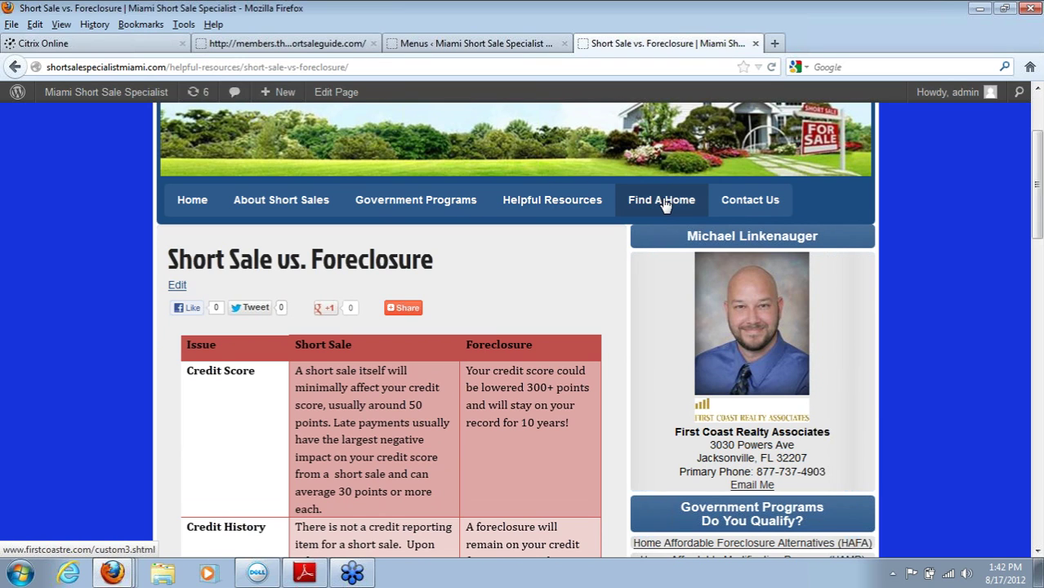
click(666, 205)
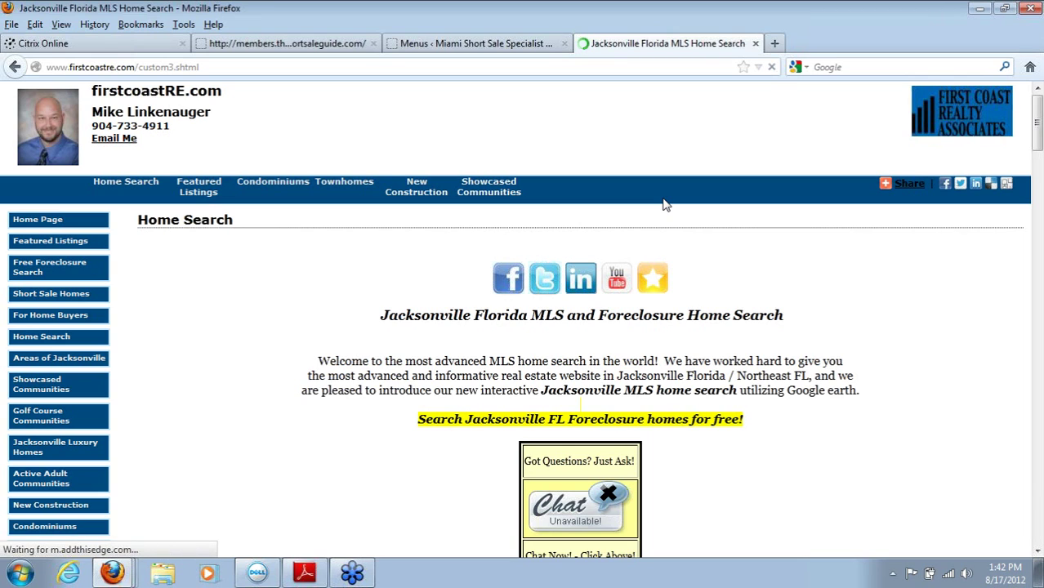
click(1034, 317)
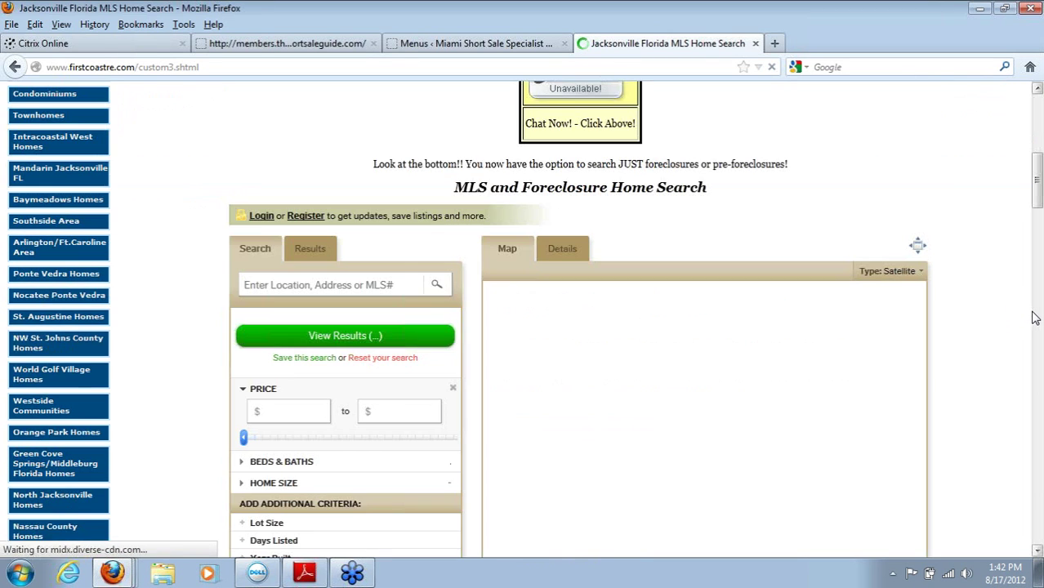
click(15, 67)
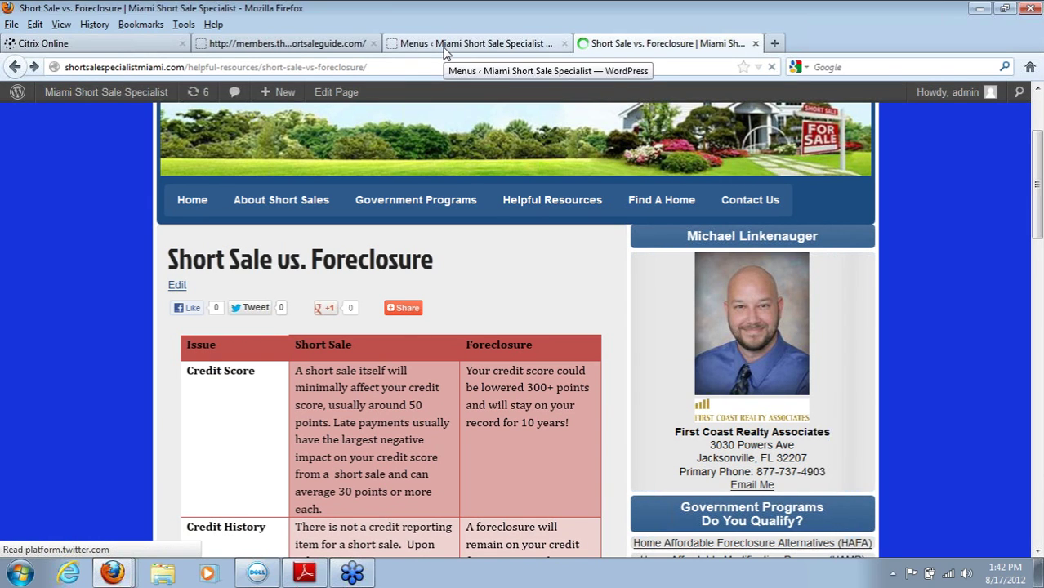
click(445, 44)
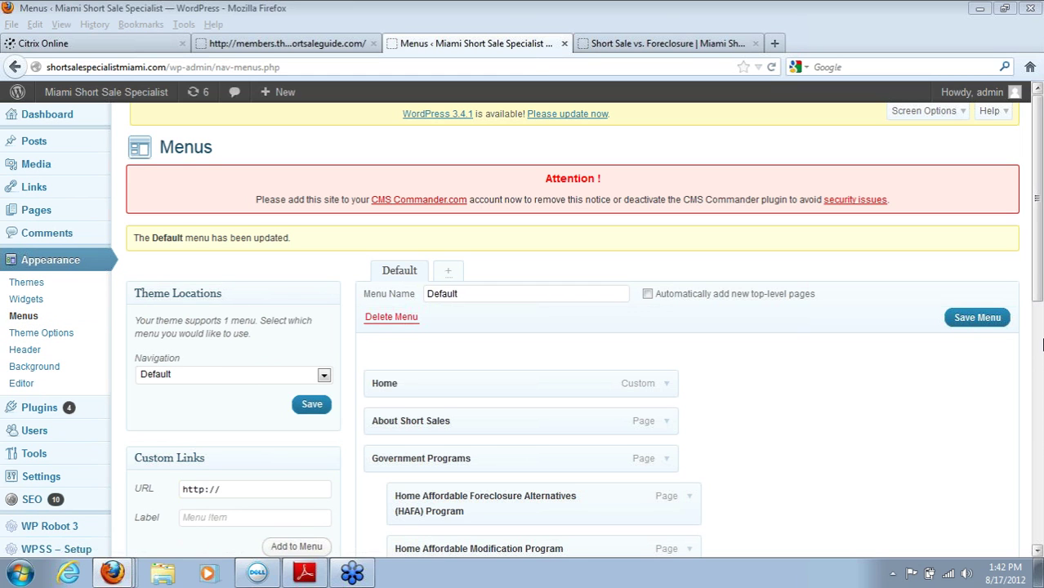
Step: Remove Find A Home and move Options Available to just below Home
drag(1038, 283, 1037, 417)
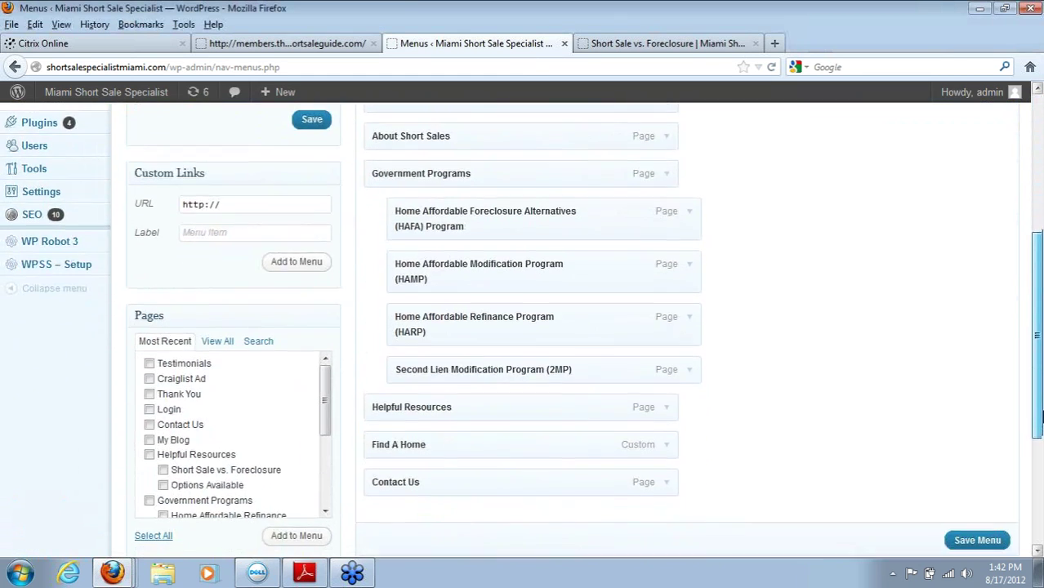
click(667, 448)
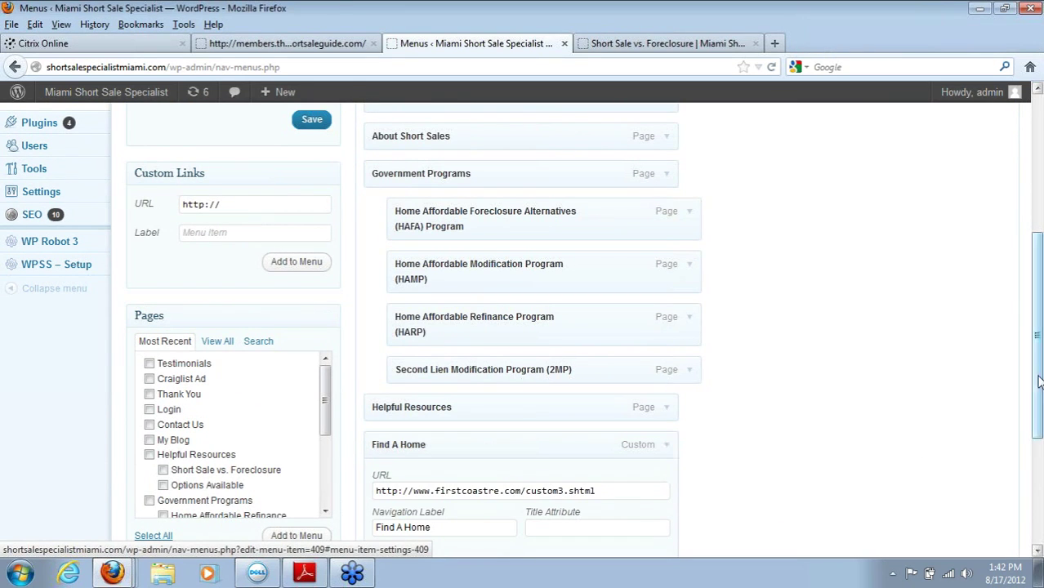
scroll(682, 368, down, 3)
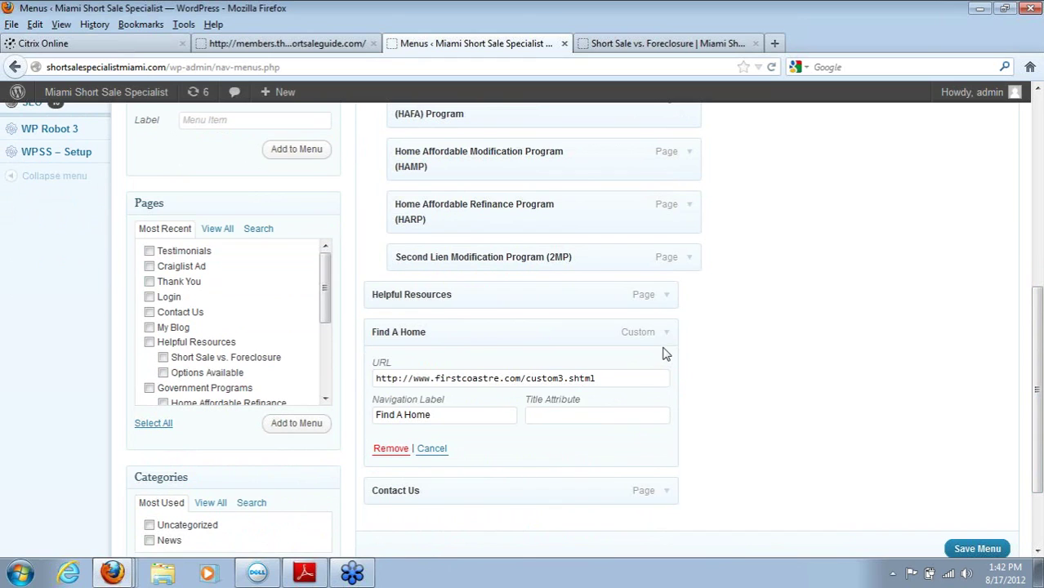
click(392, 449)
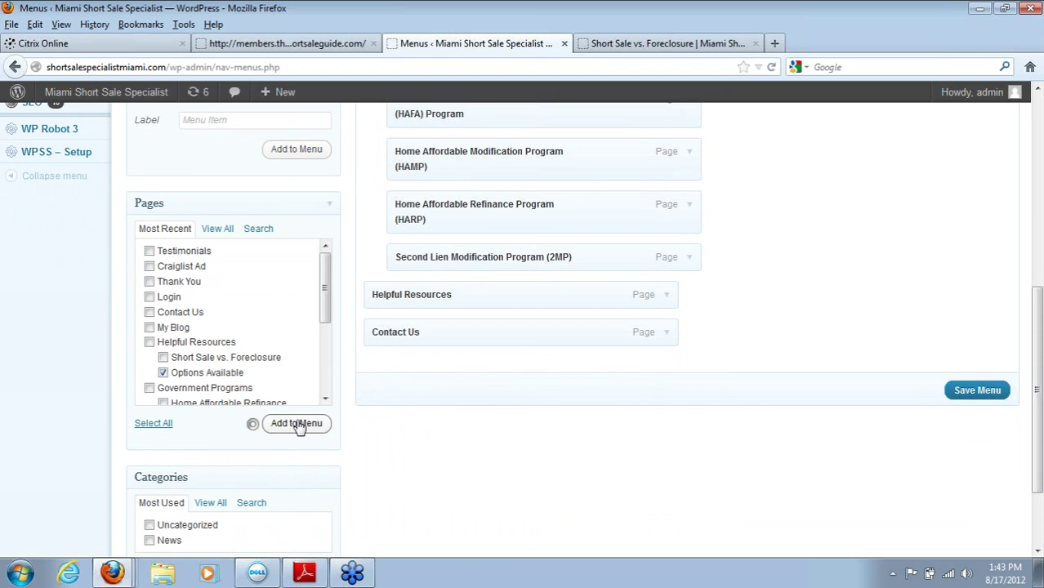
drag(1039, 375, 1032, 319)
drag(529, 494, 505, 151)
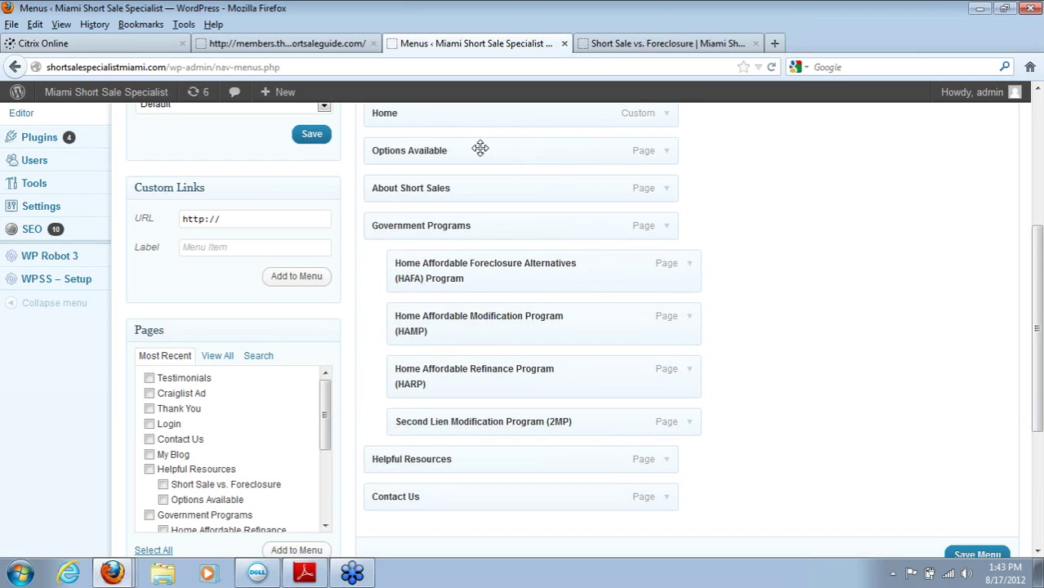
Step: Remove the HAFA, HAMP, HARP and Second Lien sub-items, then save the menu
click(689, 266)
click(418, 389)
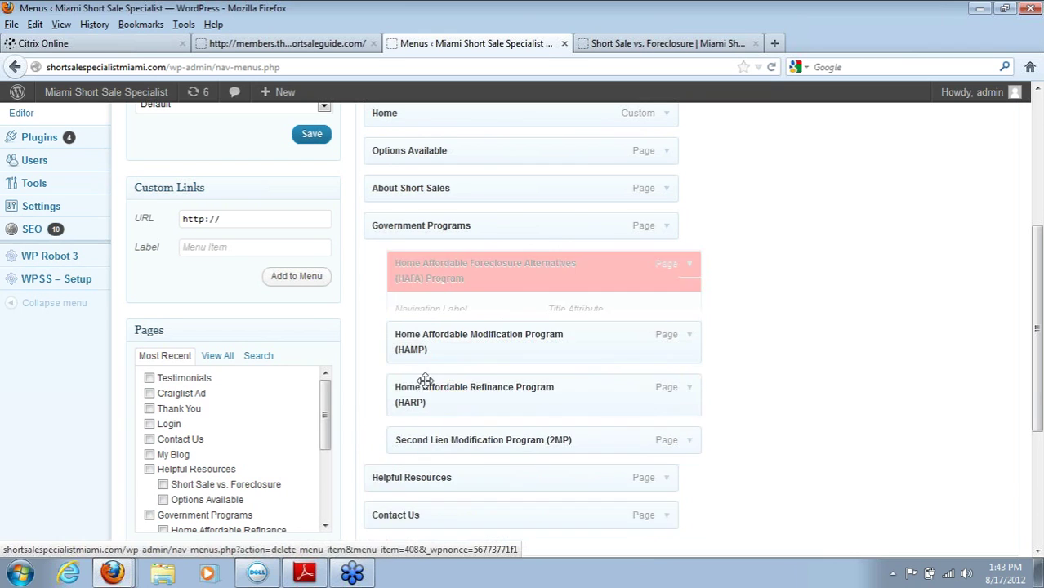
click(690, 272)
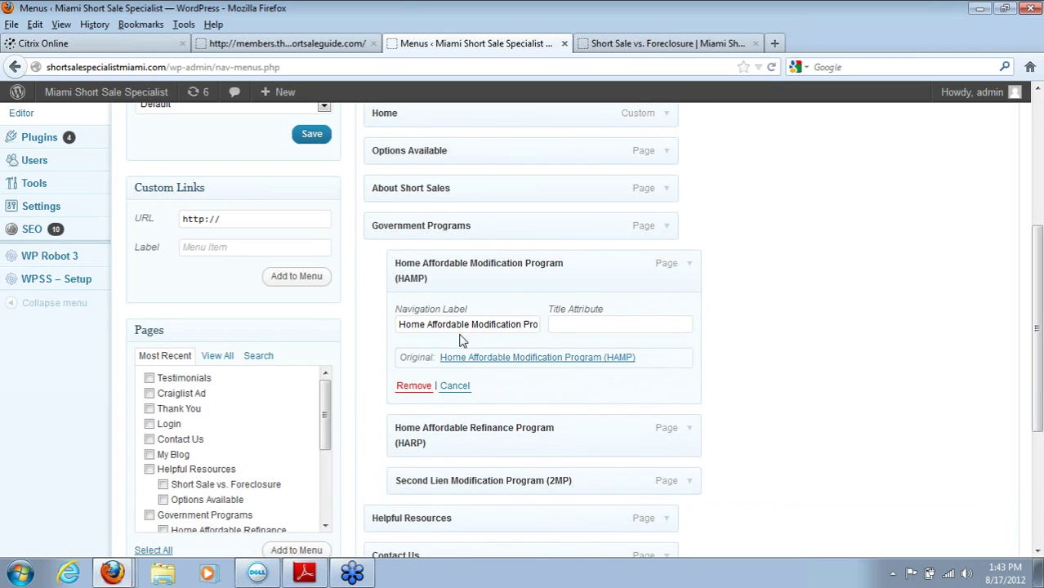
click(413, 386)
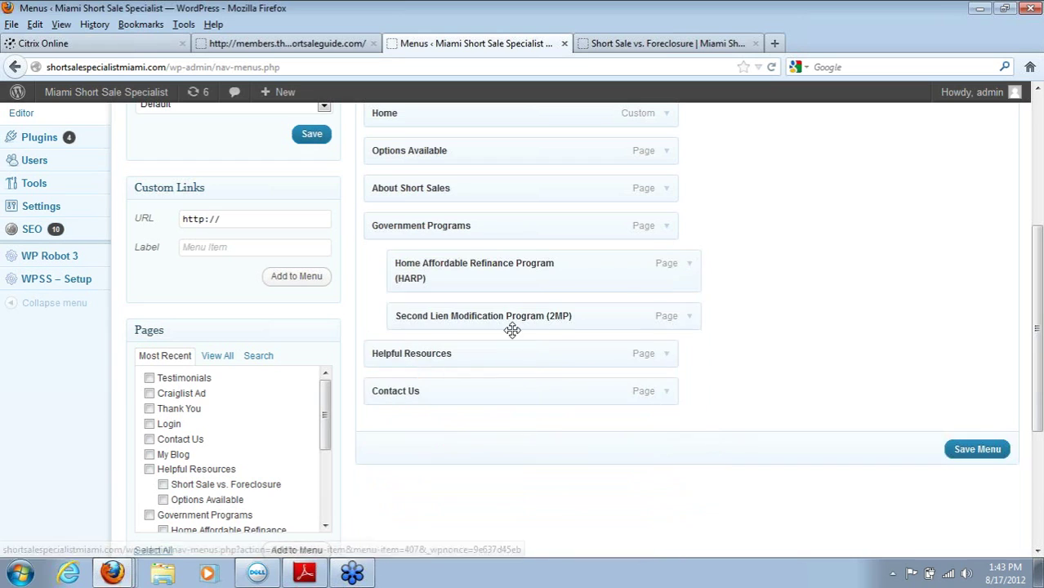
click(689, 266)
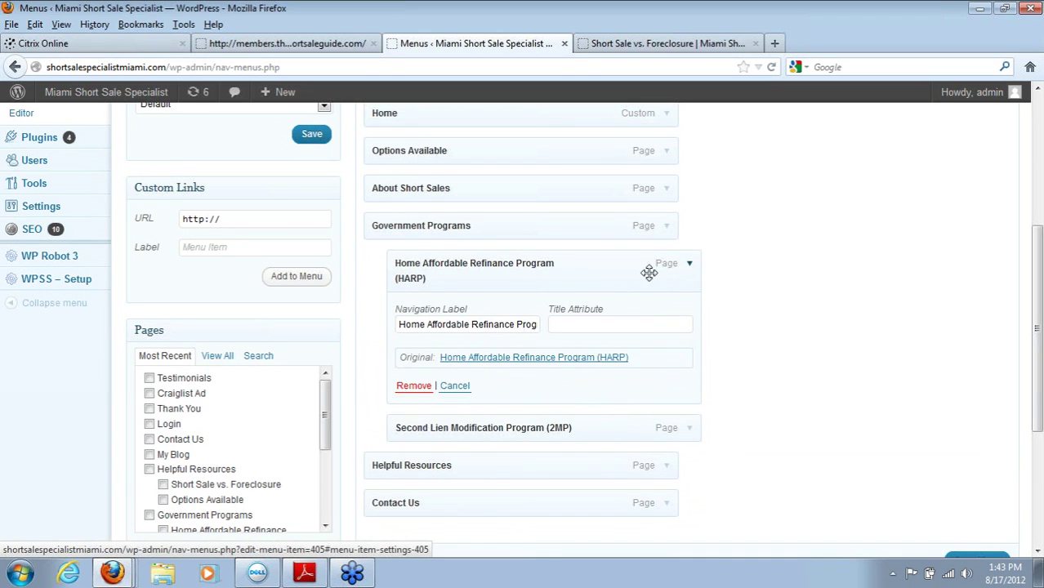
click(406, 386)
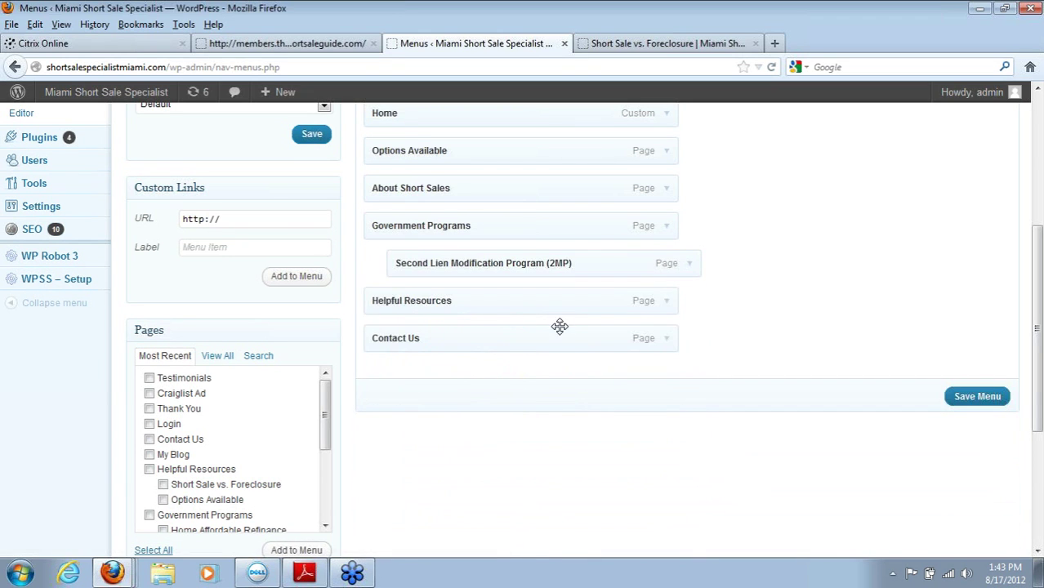
click(689, 264)
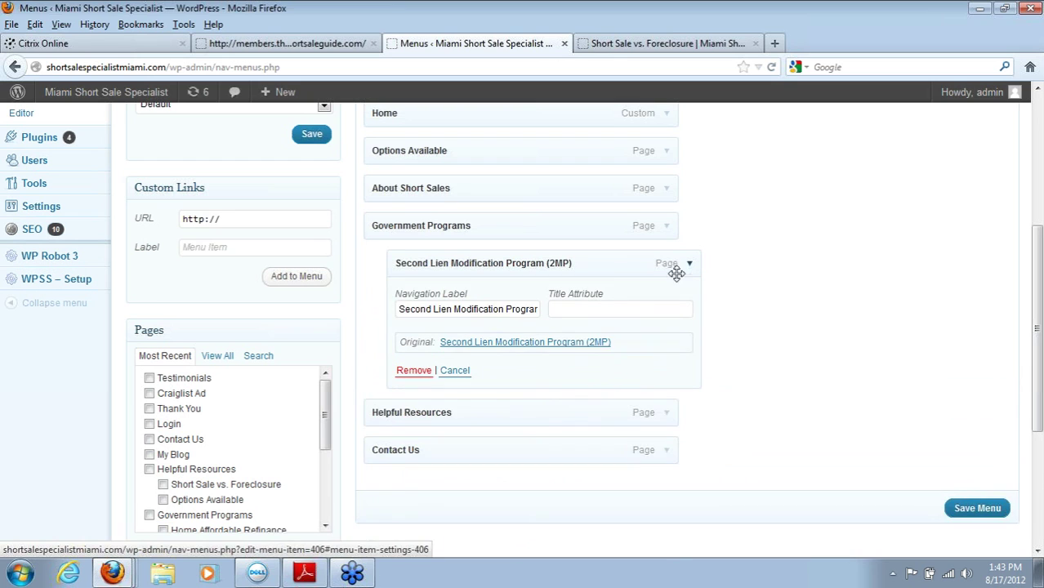
click(415, 371)
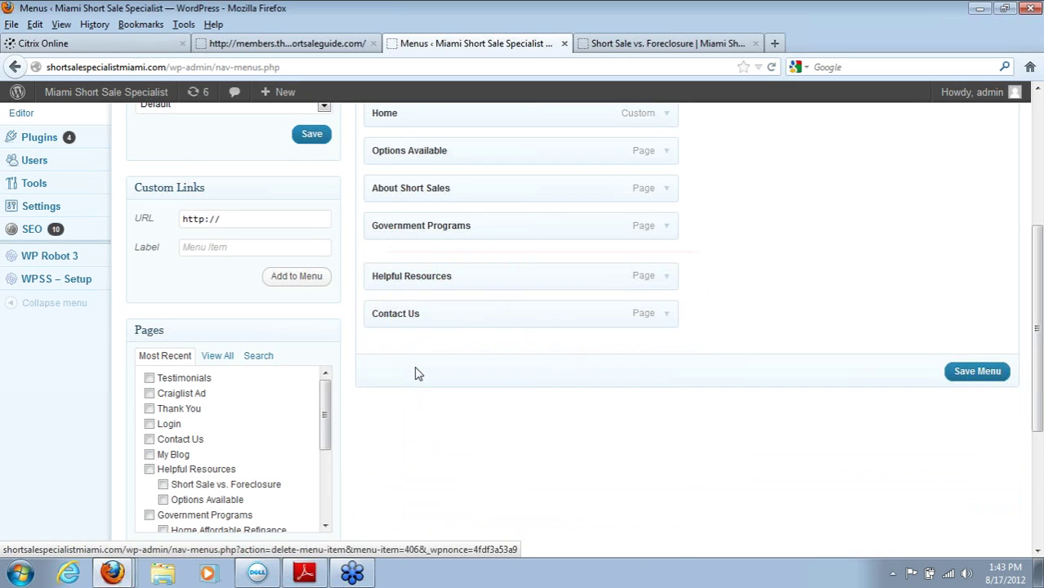
click(975, 359)
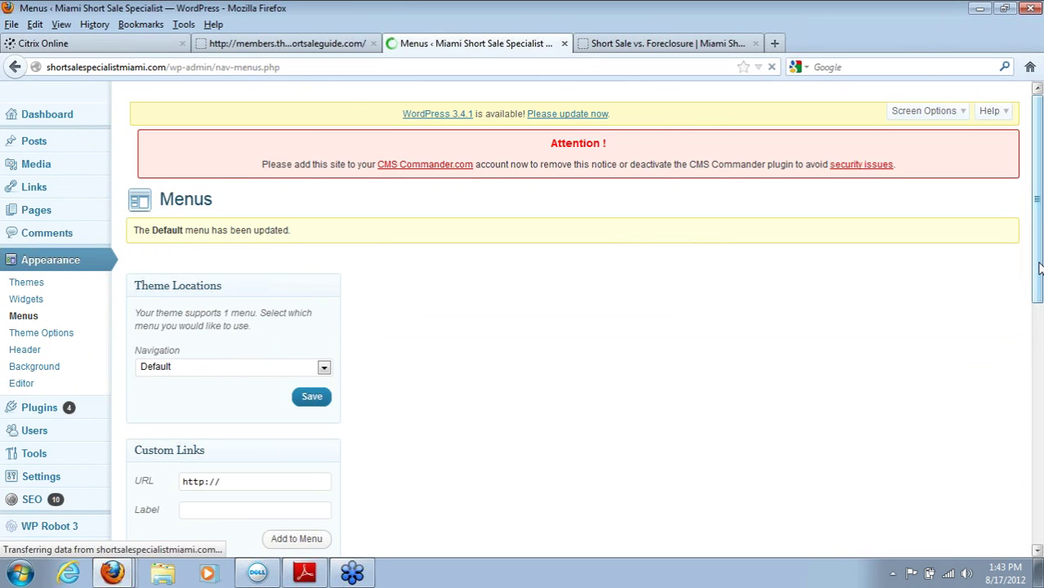
Step: Move the old Testimonials page to the trash from the All Pages list
drag(1037, 267, 1041, 313)
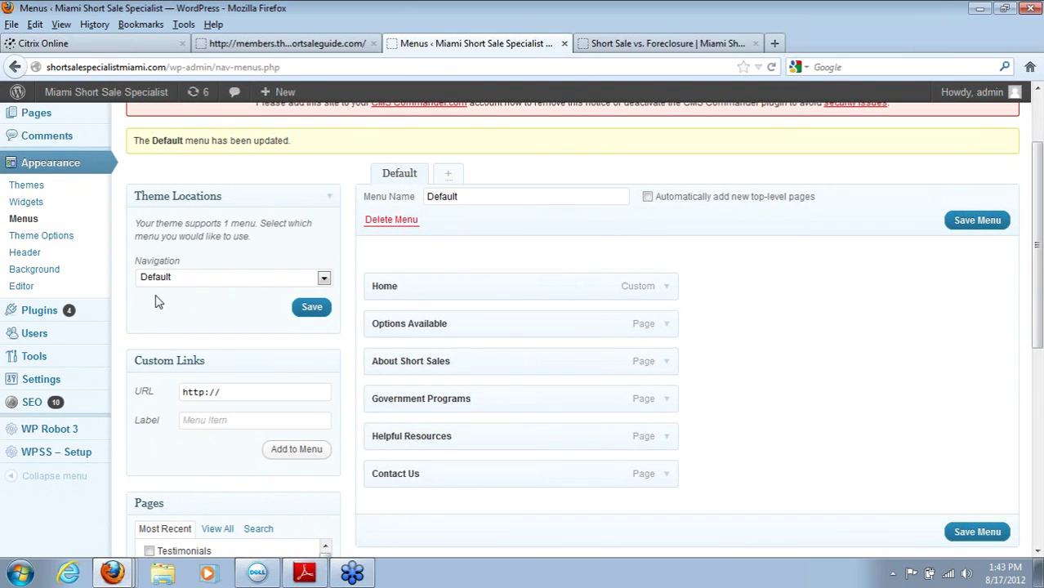
drag(1040, 312, 1040, 274)
mouse_move(32, 198)
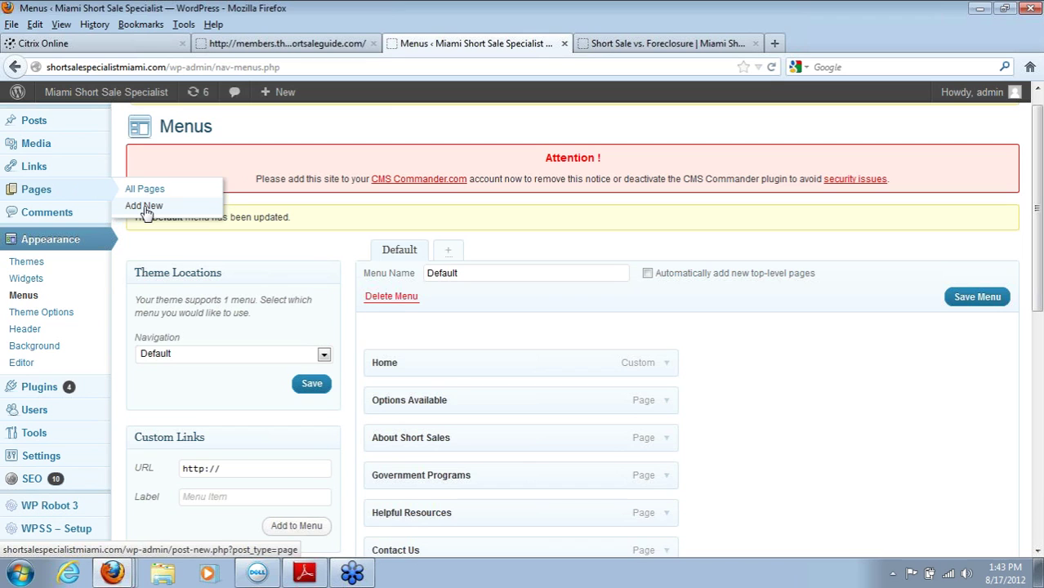
click(36, 194)
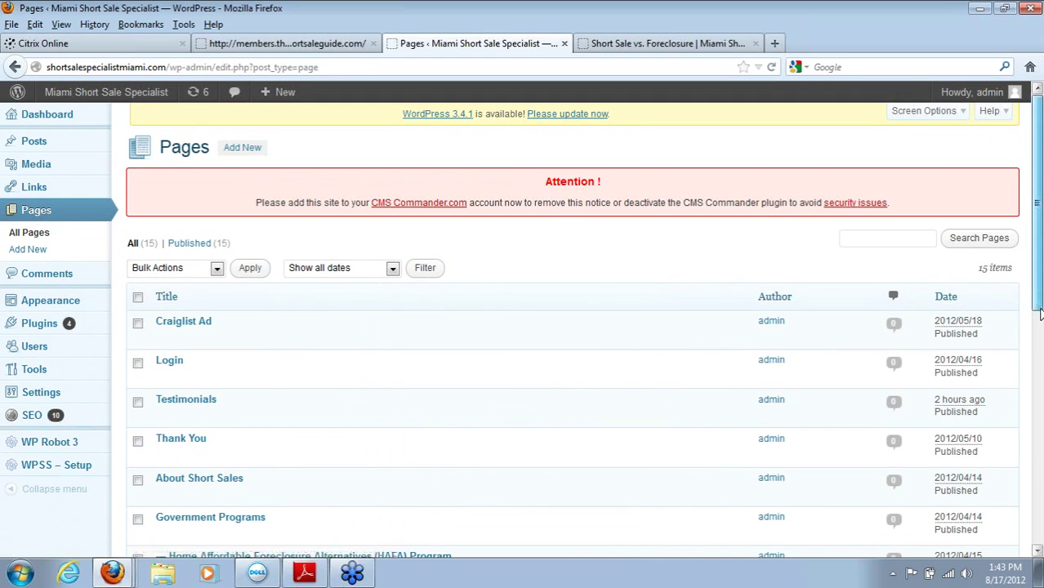
scroll(1041, 424, down, 3)
scroll(1041, 424, down, 6)
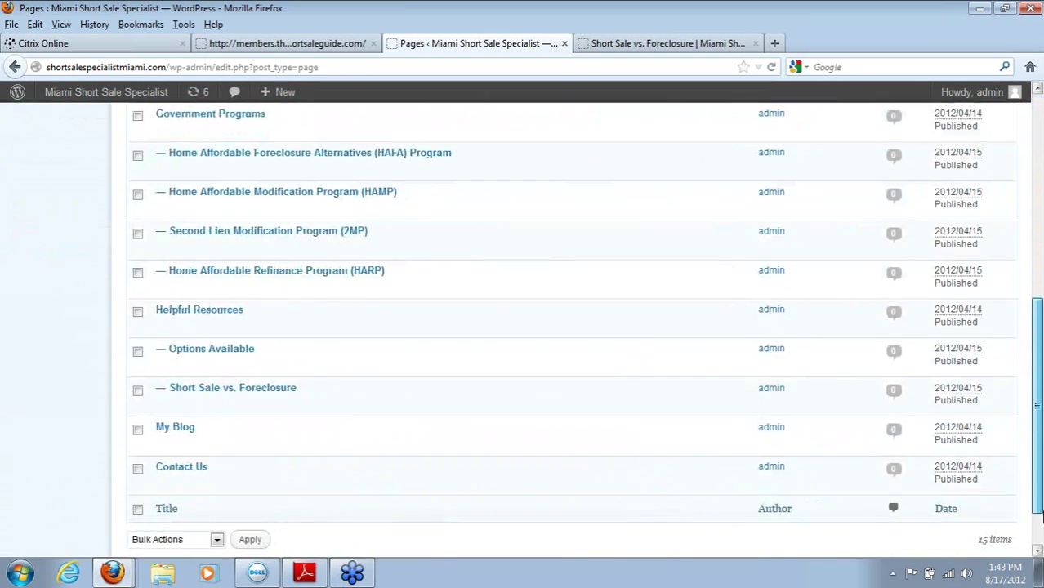
scroll(1009, 399, up, 5)
scroll(1008, 400, up, 4)
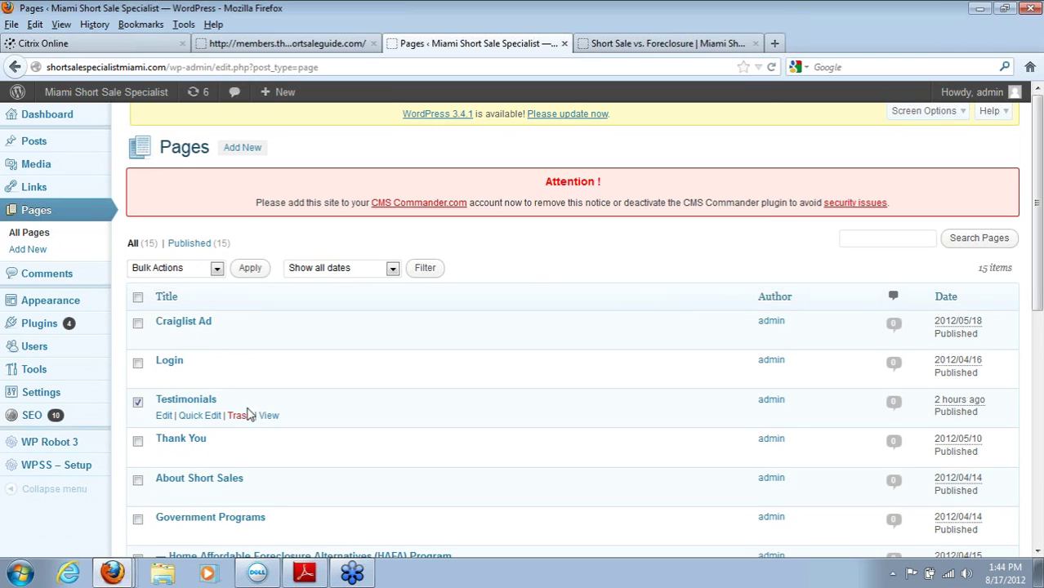
click(241, 417)
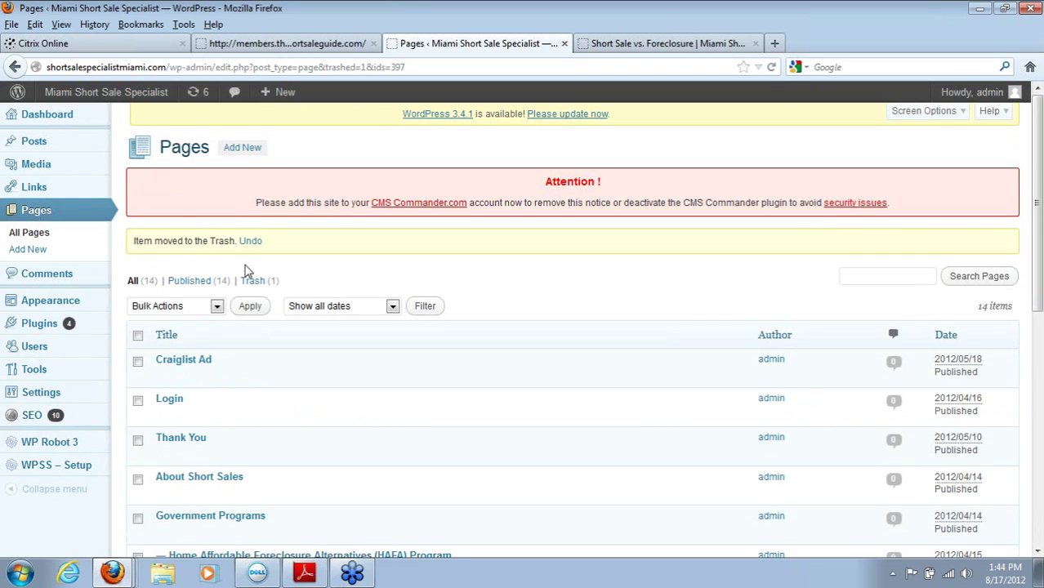
Step: Start a new page titled 'Testimonials'
click(249, 151)
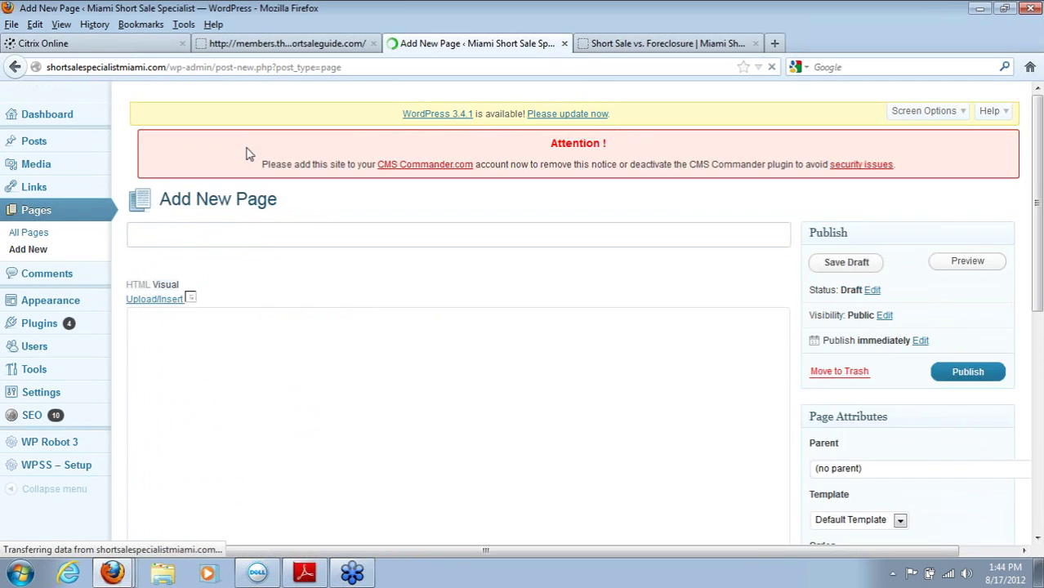
text(T)
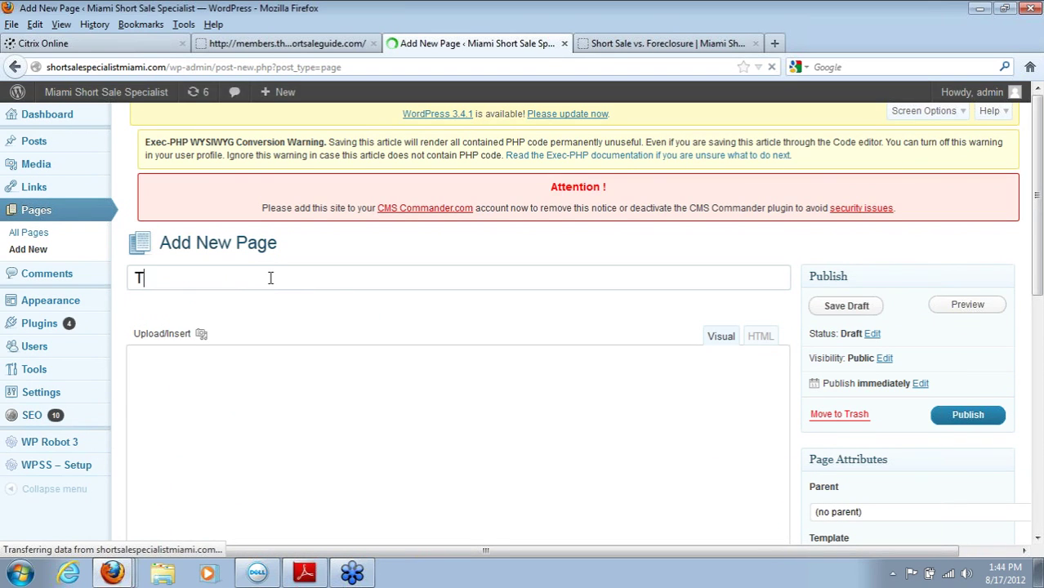
text(estimon)
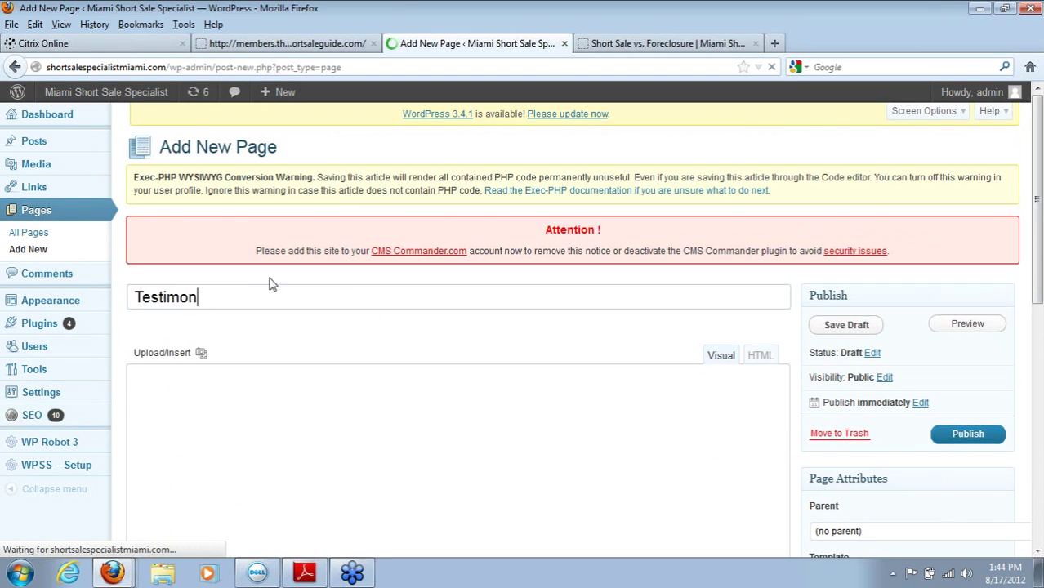
text(ials)
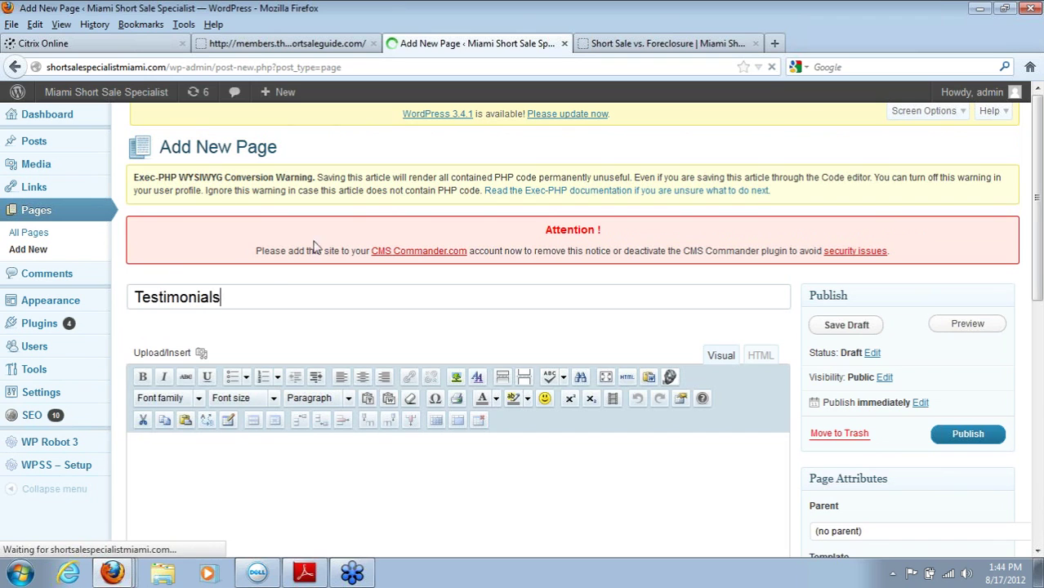
Step: In a new tab, search Bing for 'las vegas short sale specialist'
click(774, 43)
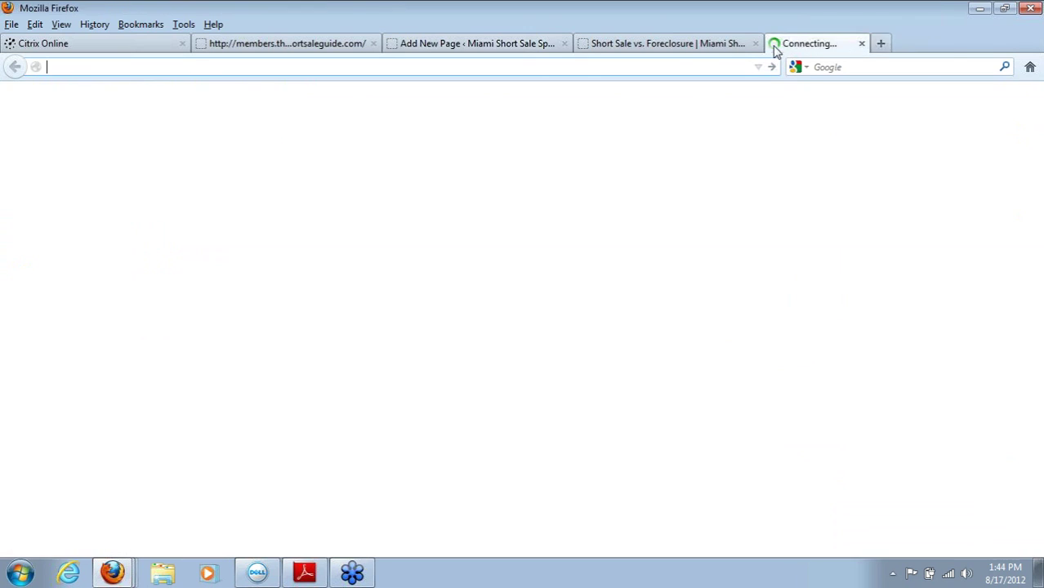
text(las)
key(BackSpace)
key(BackSpace)
key(BackSpace)
key(BackSpace)
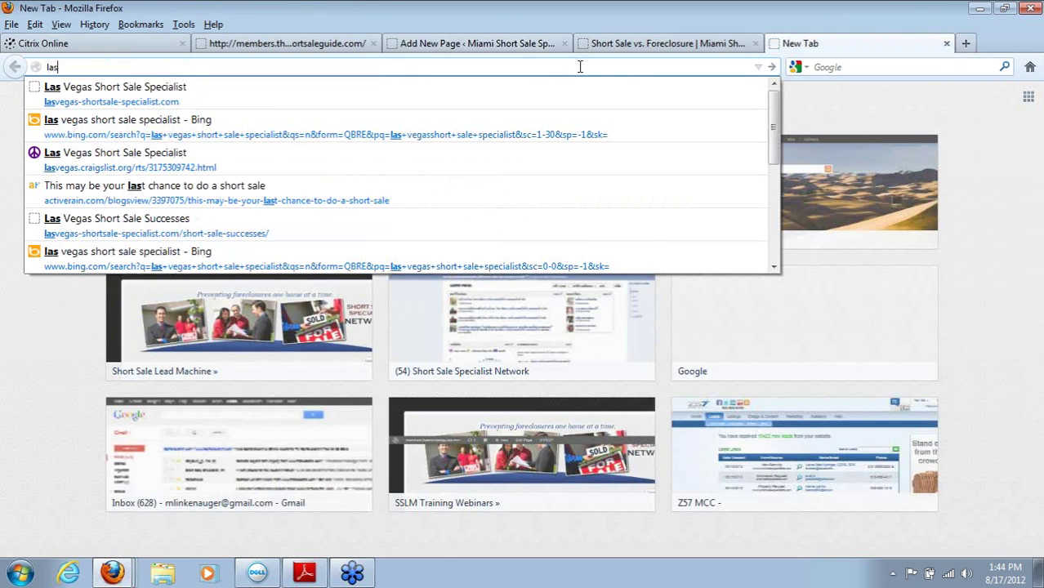
text(www.bing.com/)
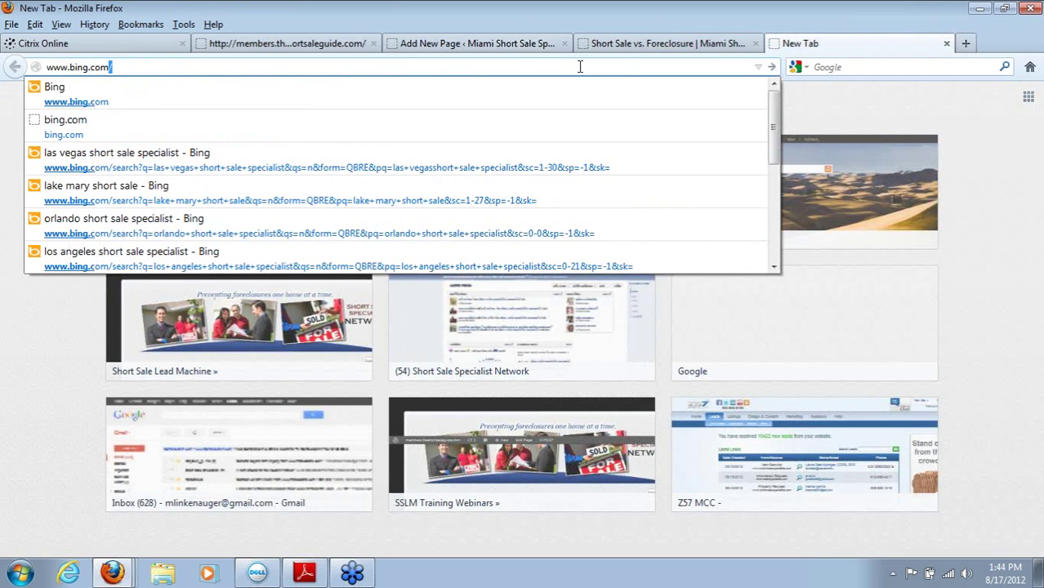
key(Return)
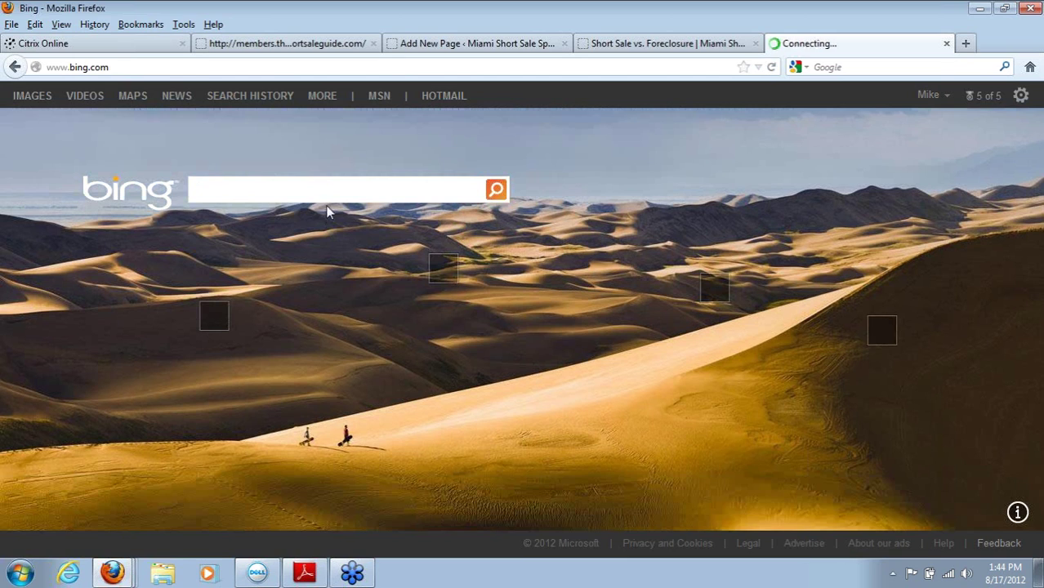
text(sh)
key(BackSpace)
key(BackSpace)
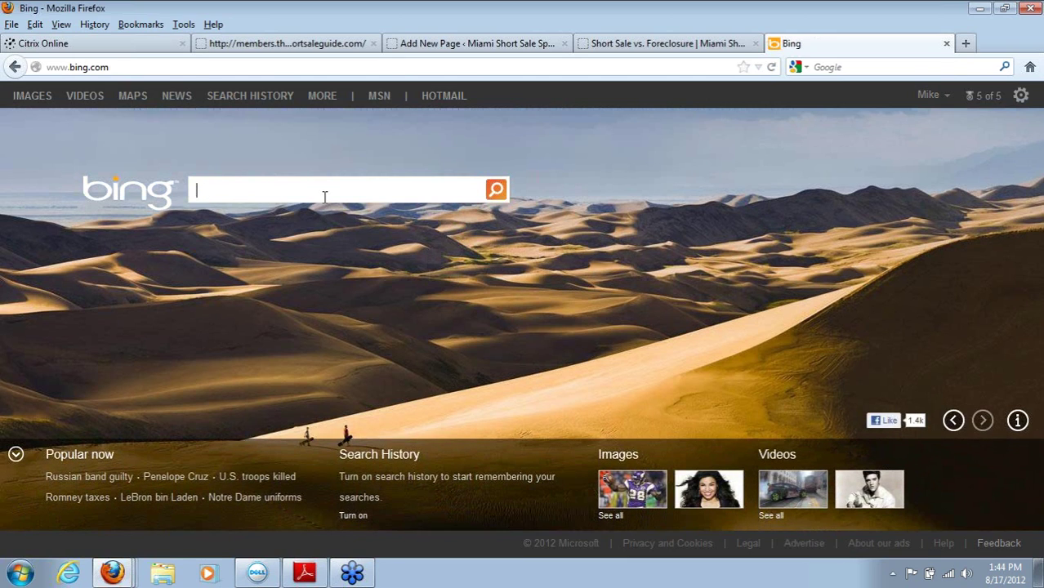
text(las vegas)
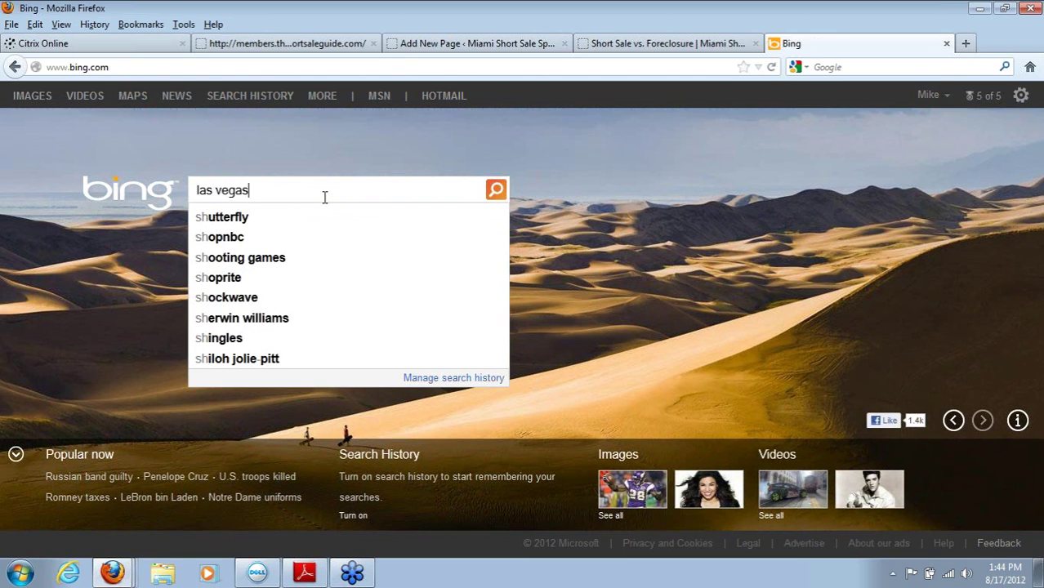
text( short sale special)
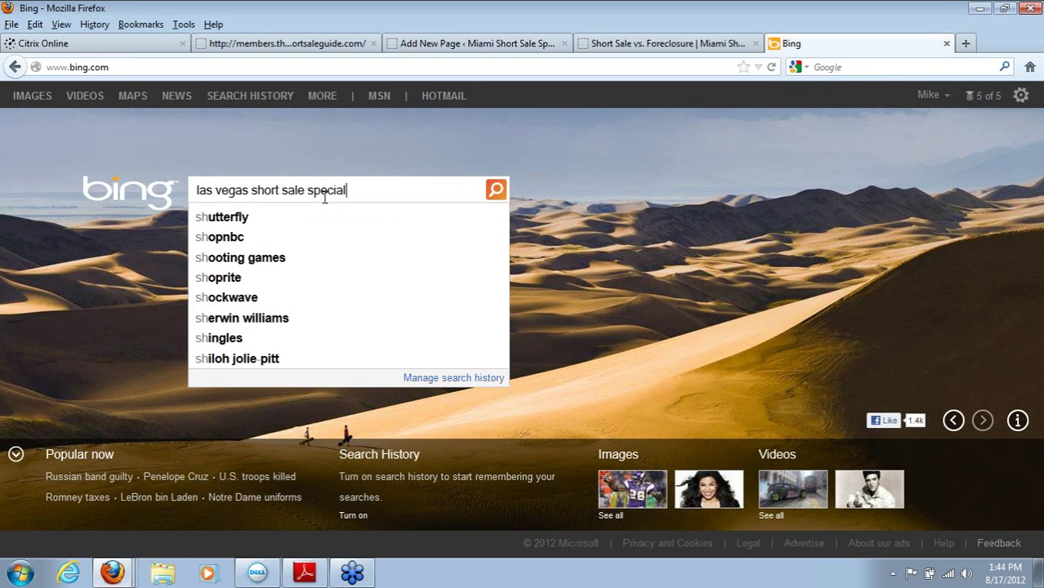
text(ist)
key(Return)
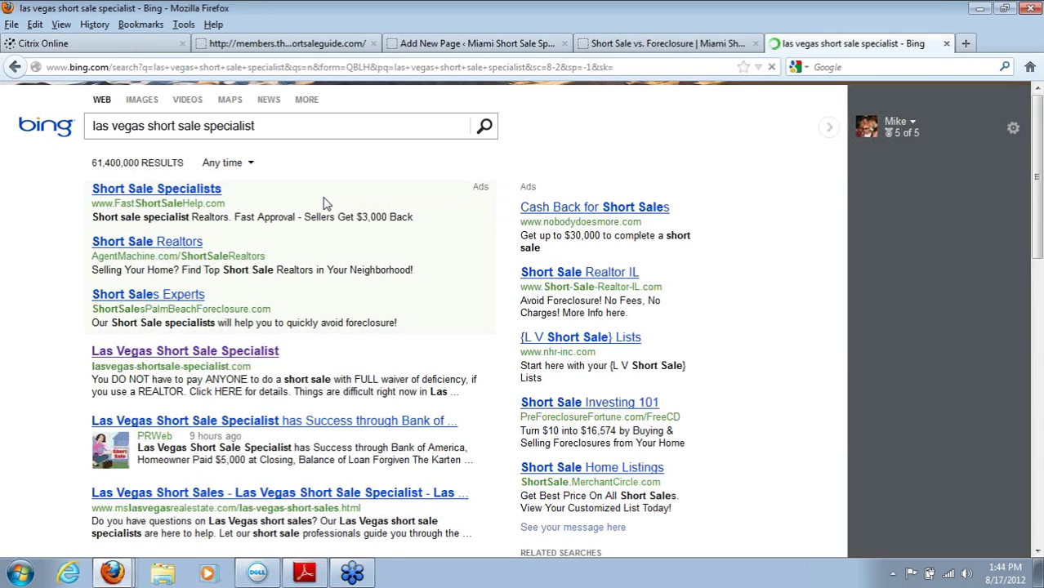
Step: Open the Las Vegas Short Sale Specialist result and browse its Short Sale Successes page
right_click(193, 359)
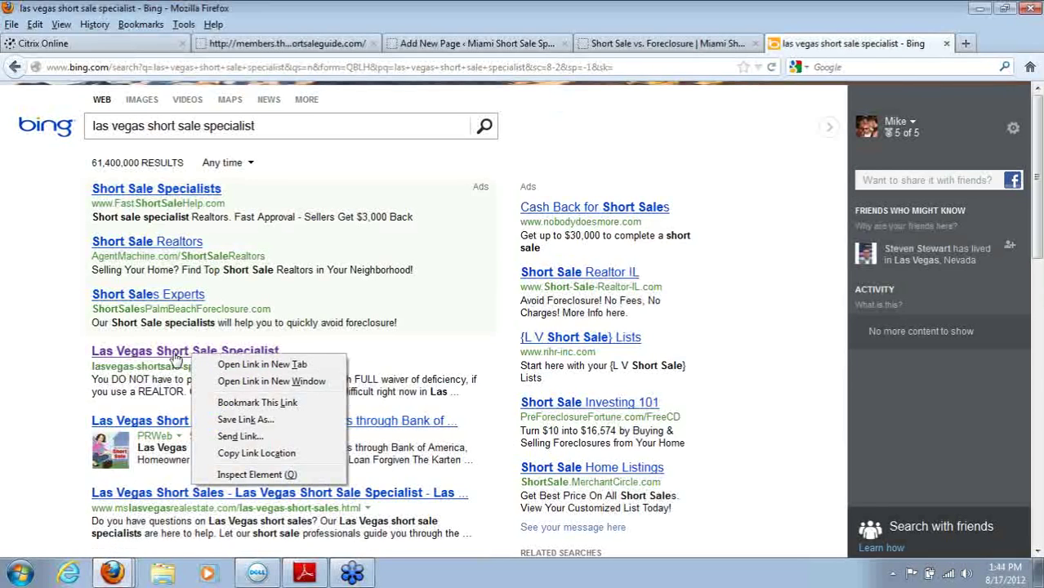
click(173, 358)
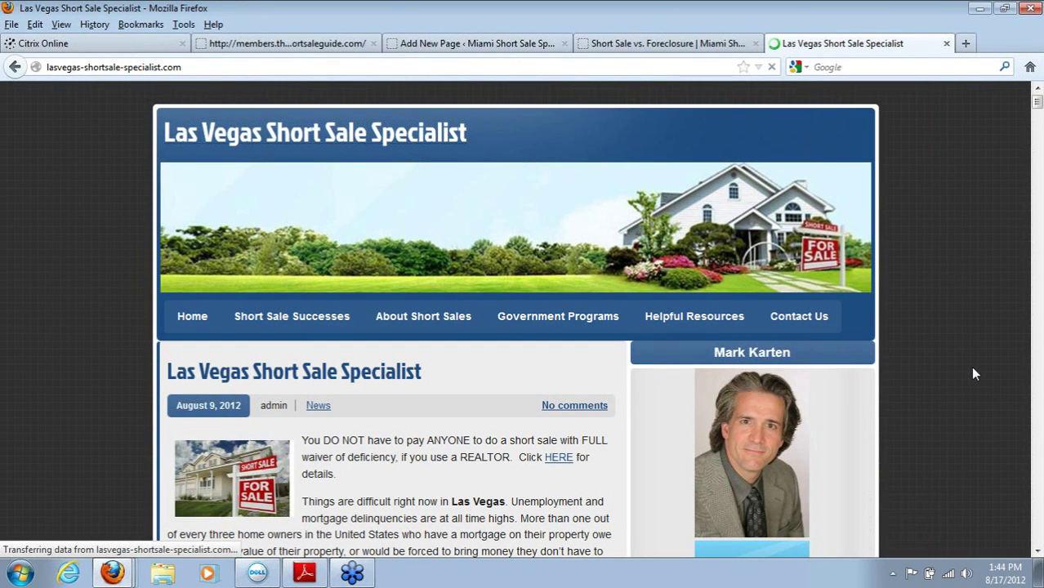
click(273, 330)
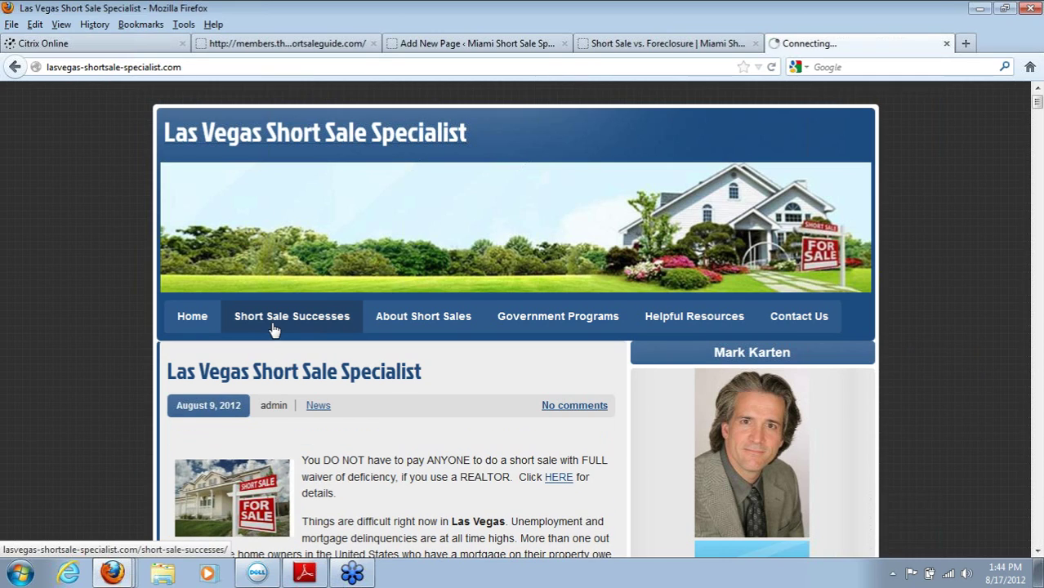
click(273, 329)
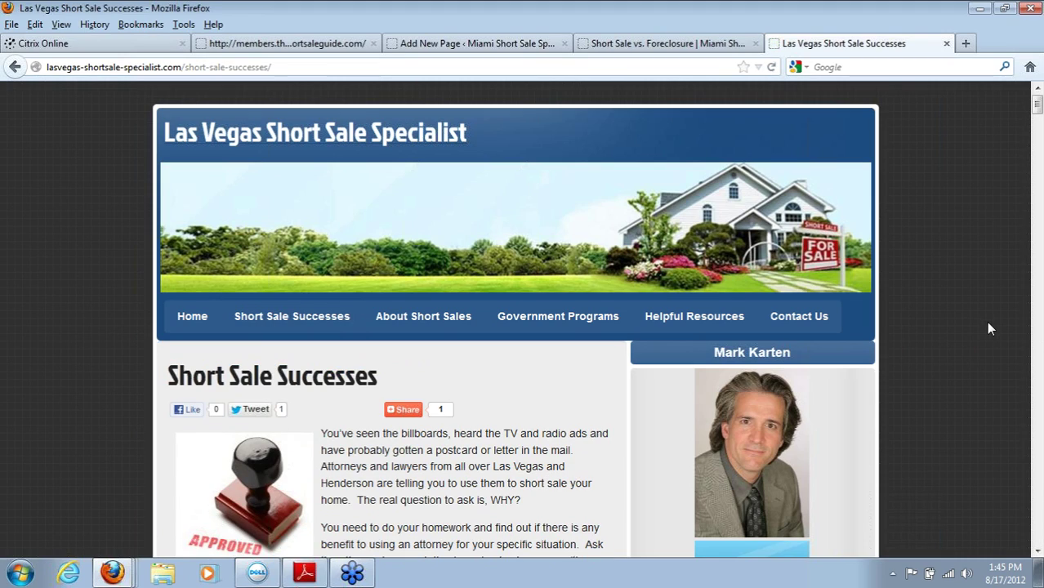
scroll(1039, 341, down, 20)
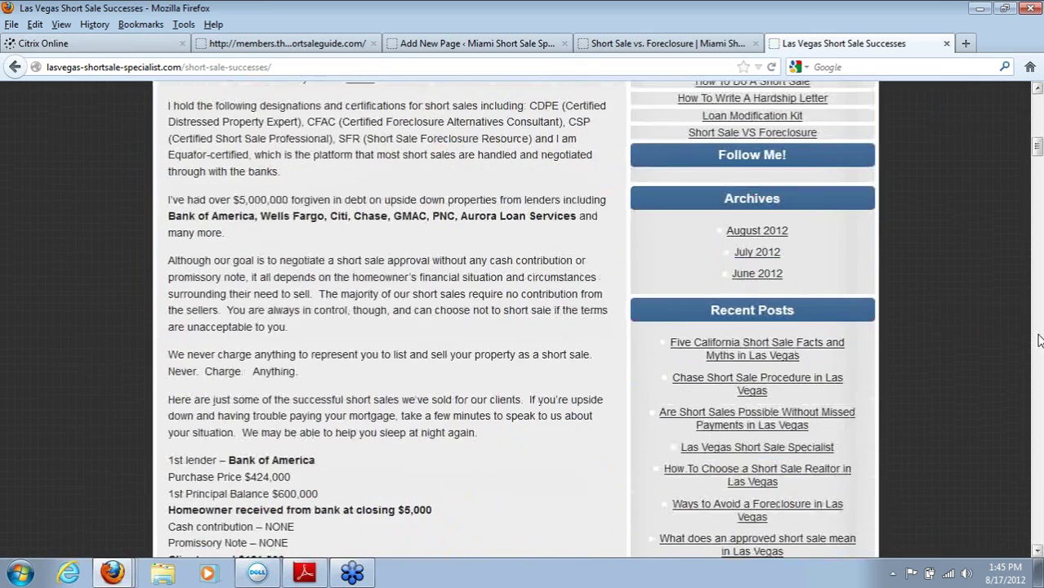
scroll(1039, 340, down, 15)
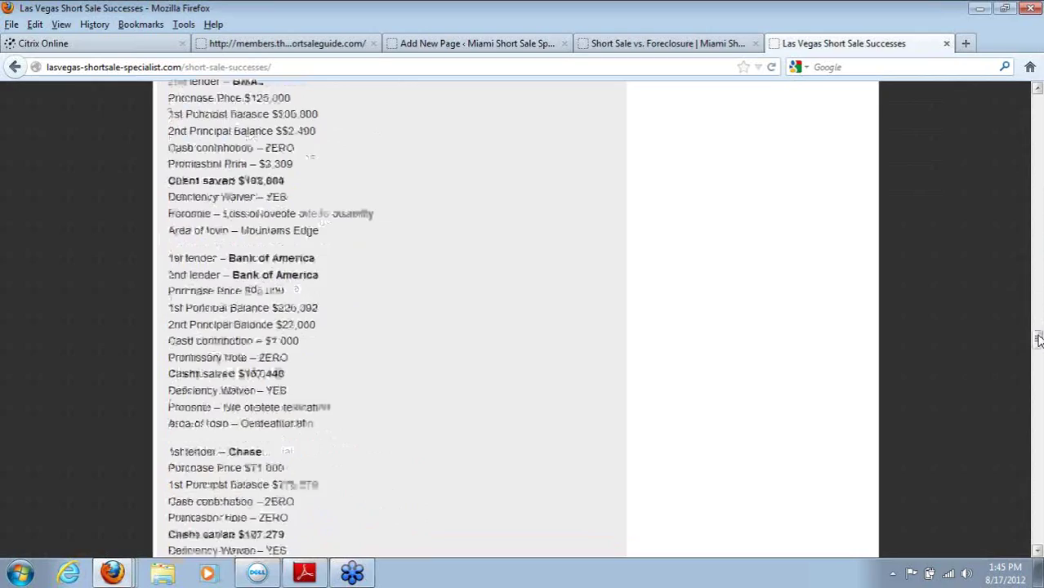
scroll(1037, 373, up, 5)
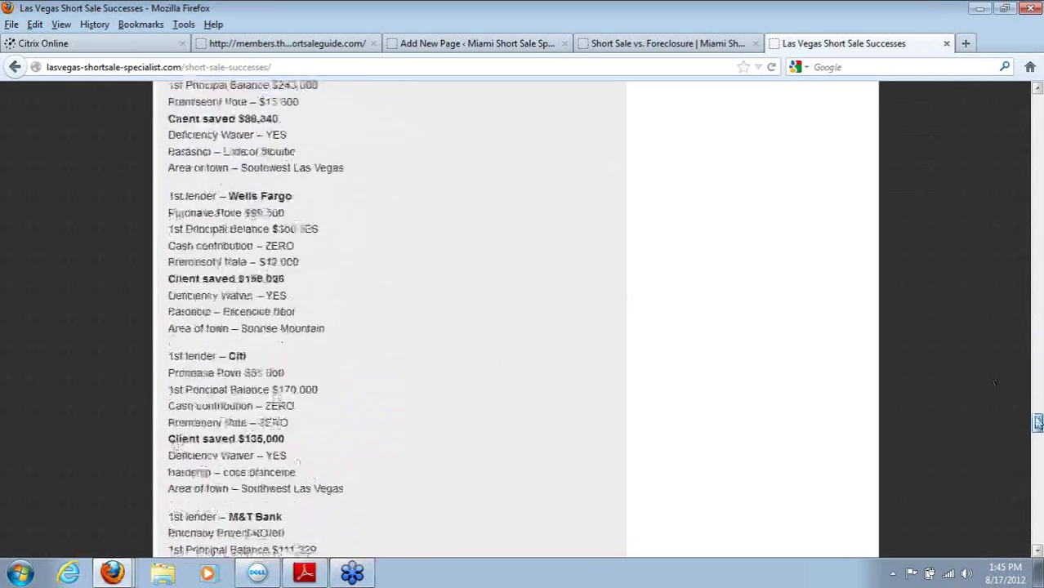
scroll(942, 159, up, 20)
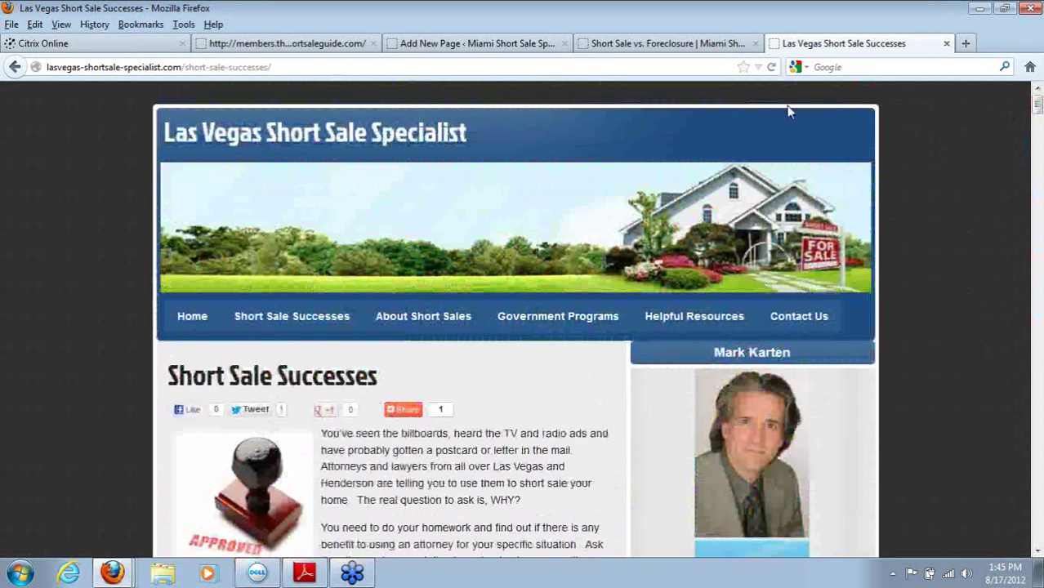
Step: Reload the Short Sale vs. Foreclosure page to check the new six-item menu, then return to Testimonials
click(659, 50)
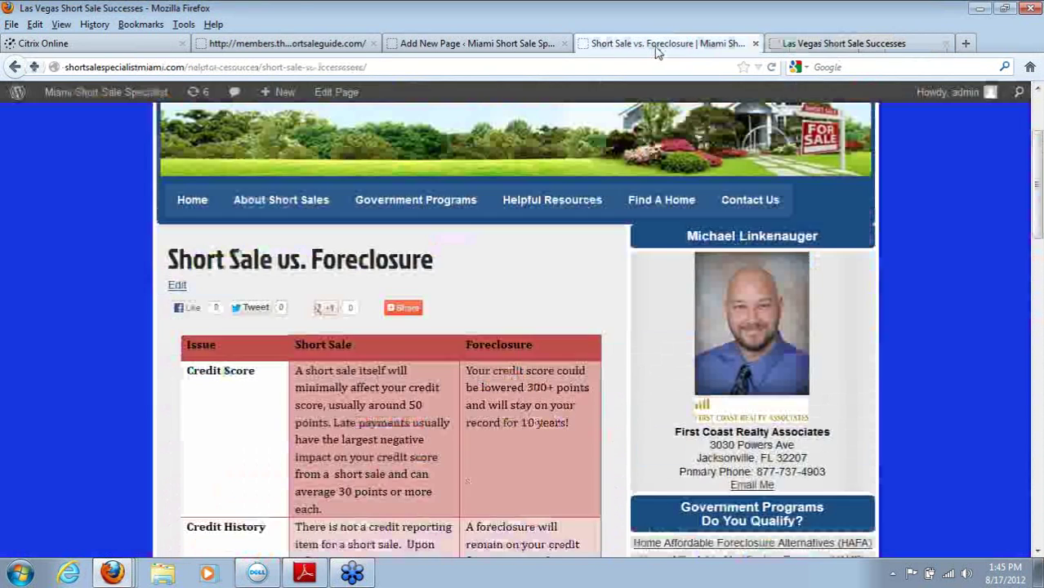
click(455, 45)
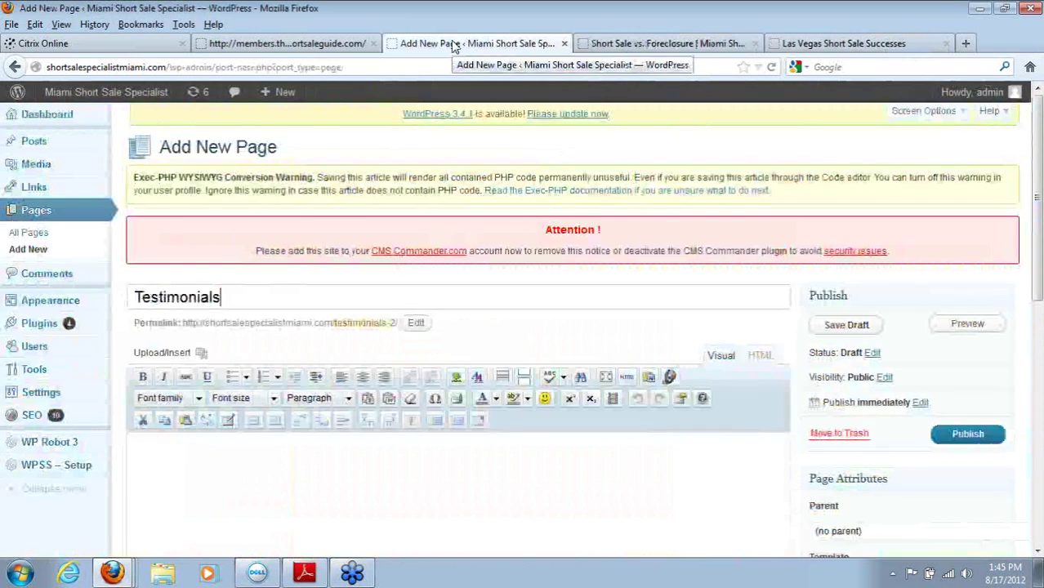
click(665, 43)
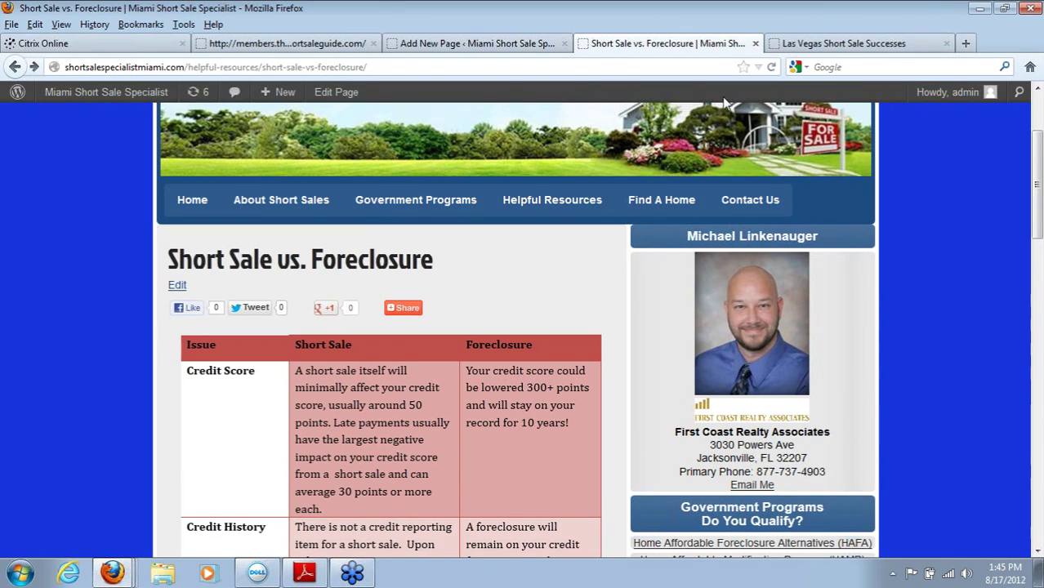
click(771, 68)
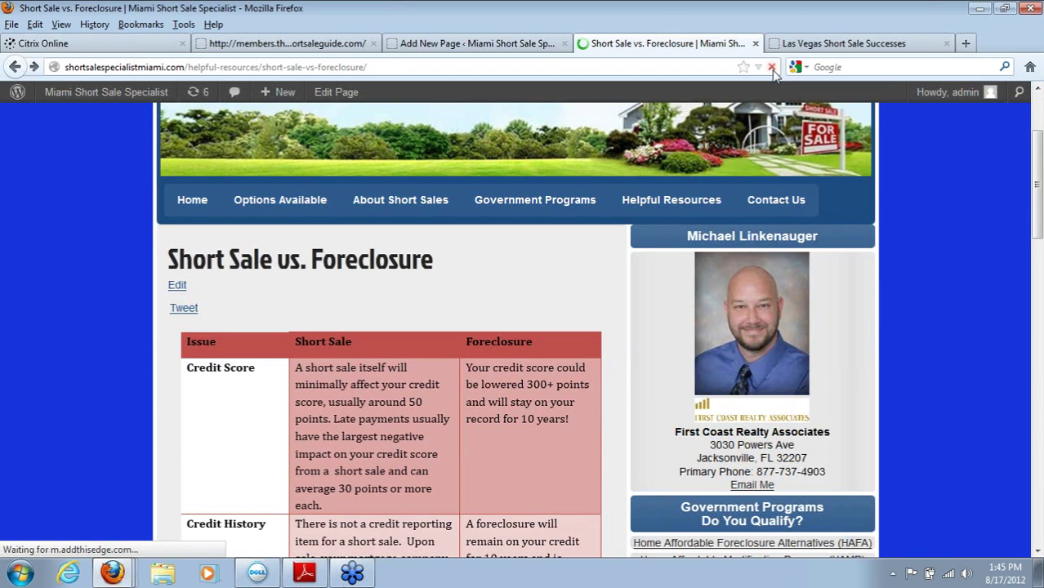
click(450, 44)
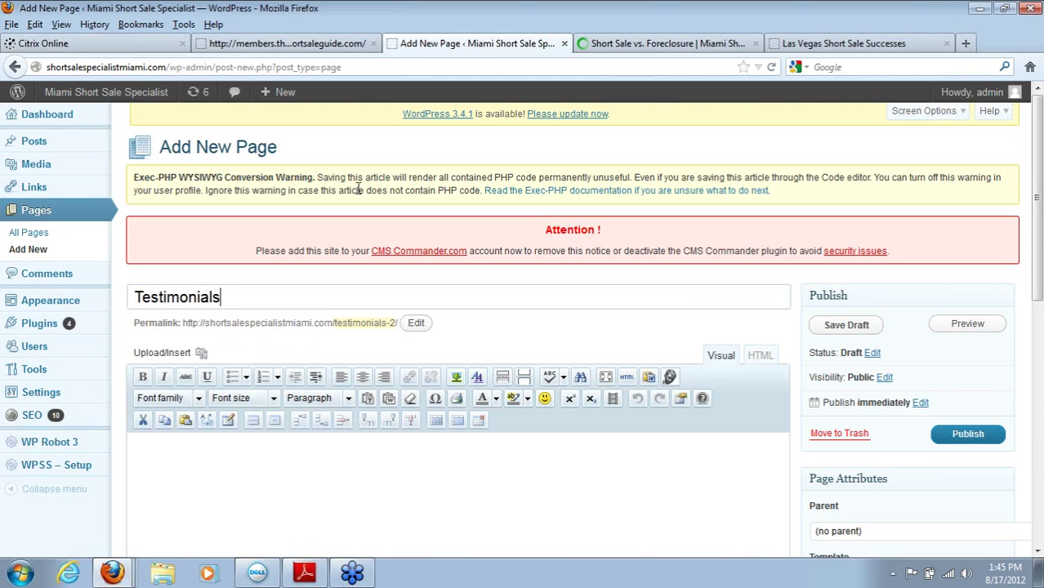
Step: Insert an empty paragraph above the 'Here you can add content....' line and select that line
key(ctrl+a)
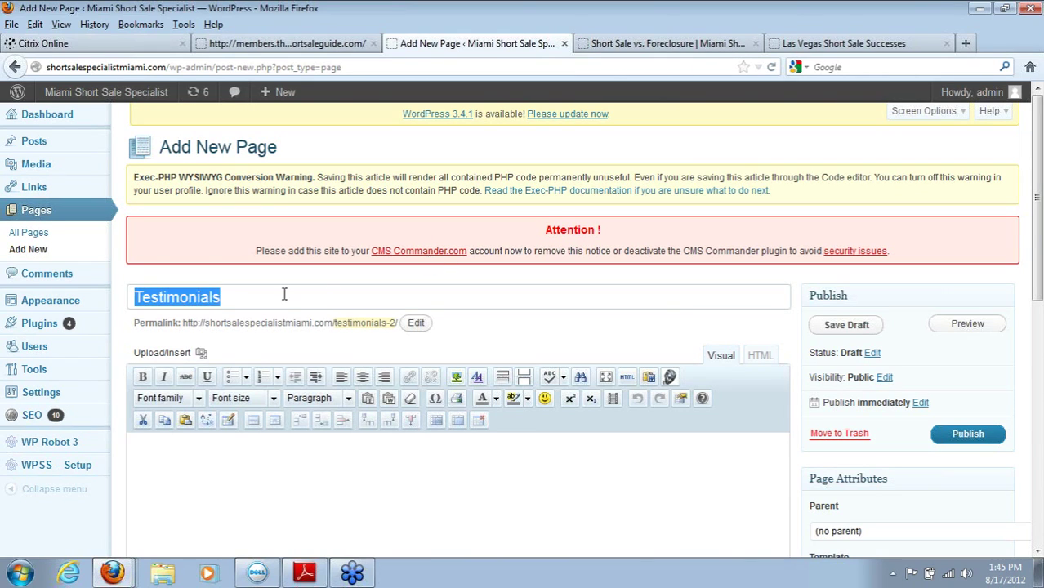
click(386, 473)
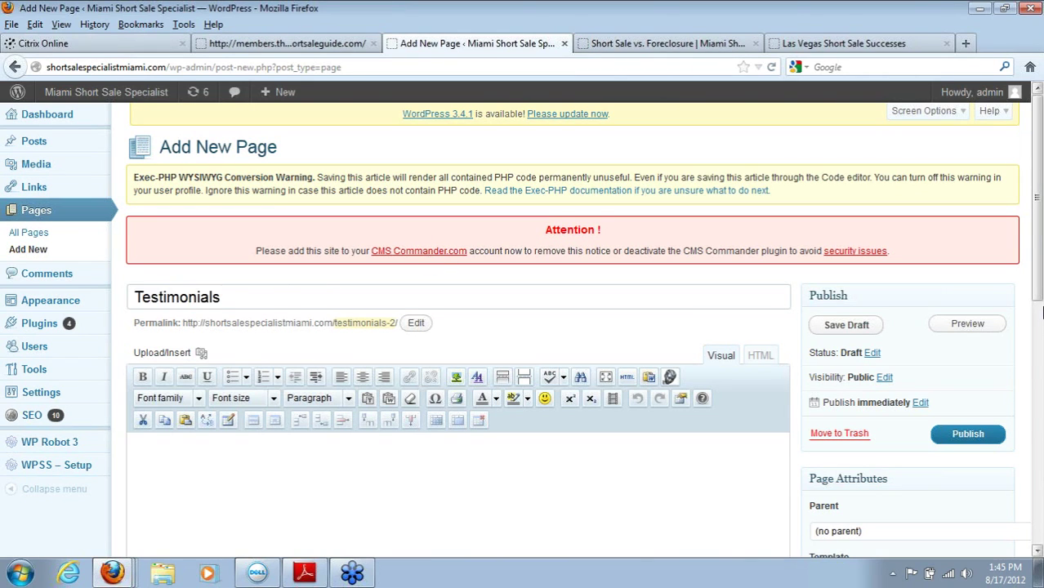
drag(1040, 301, 1038, 376)
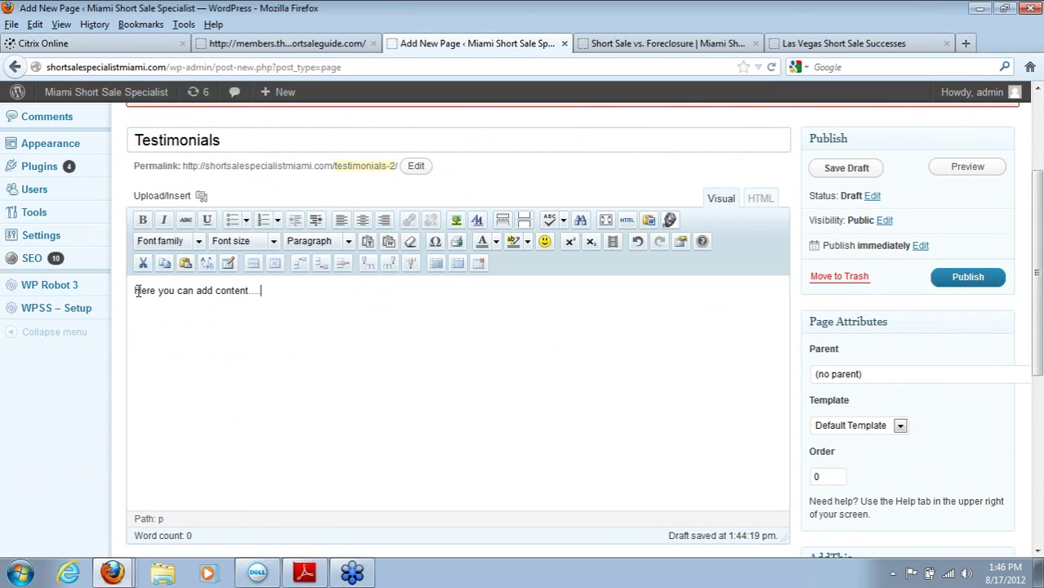
key(Return)
drag(263, 318, 137, 322)
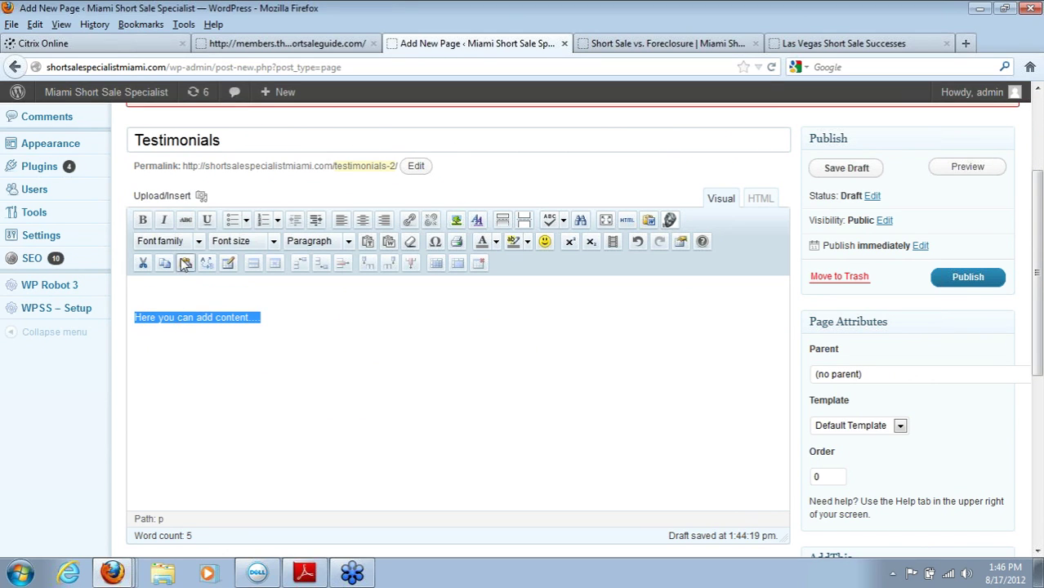
Step: Format the placeholder line in Book Antiqua at 14pt and publish the Testimonials page
click(199, 242)
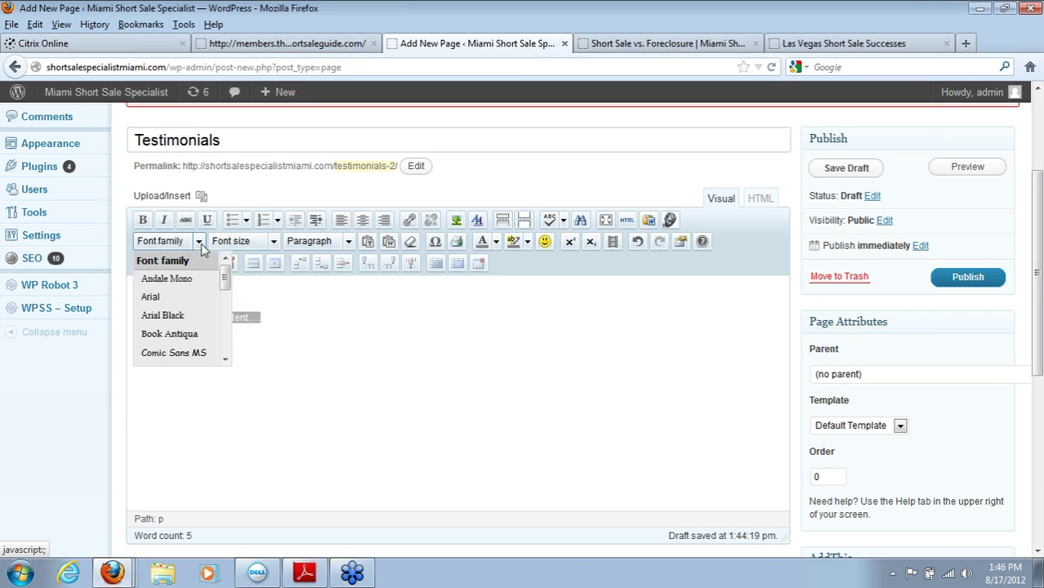
click(188, 335)
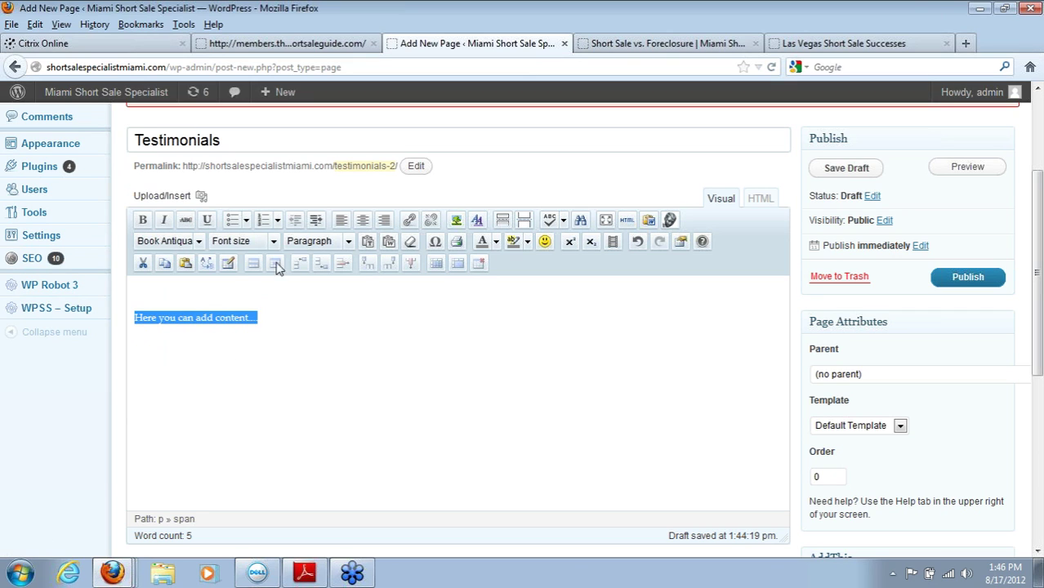
click(273, 242)
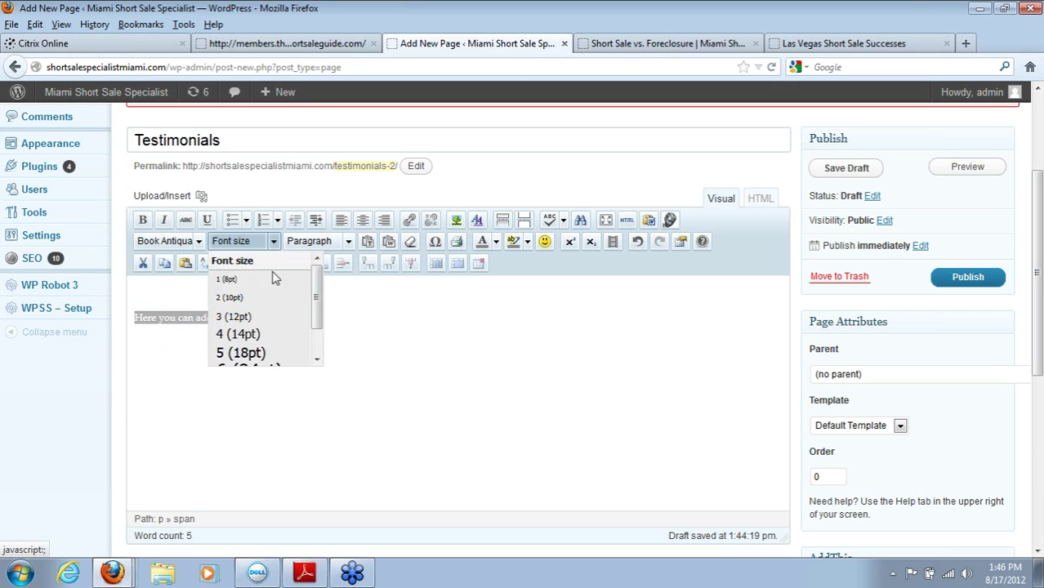
click(263, 333)
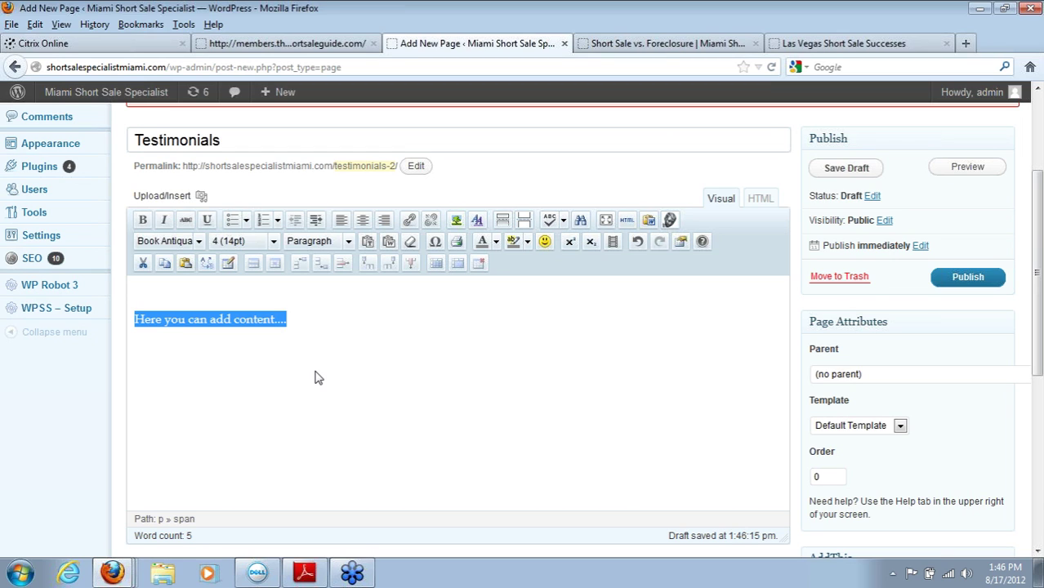
click(253, 305)
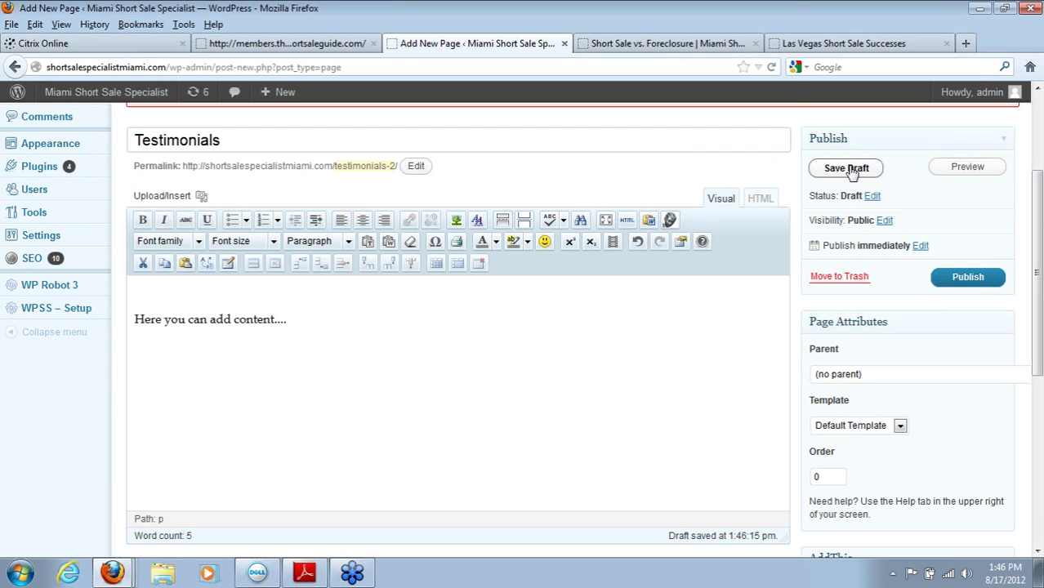
click(968, 276)
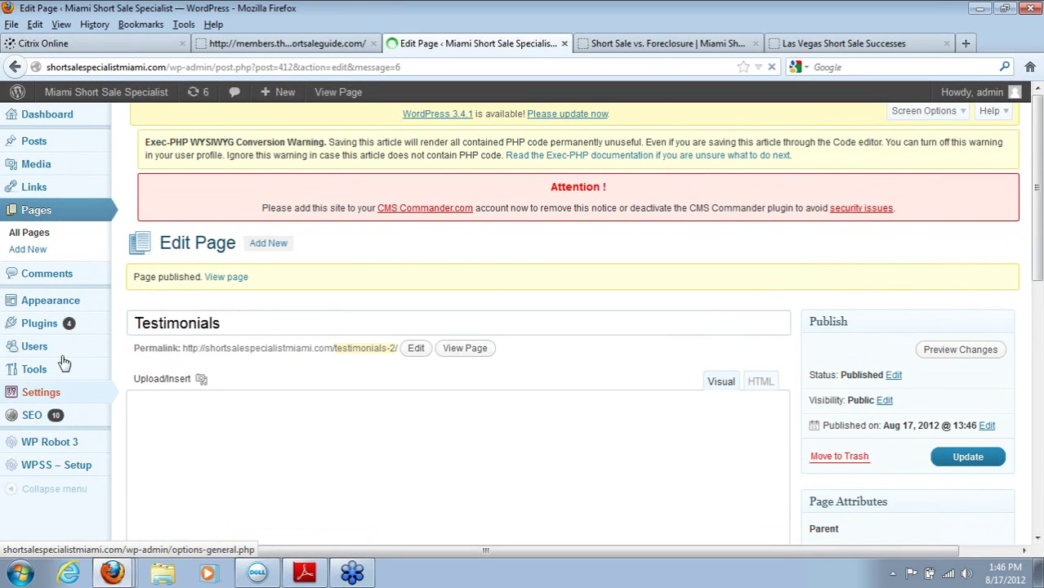
Step: Add the Testimonials page to the Default menu under Appearance > Menus, then remove it again
mouse_move(51, 311)
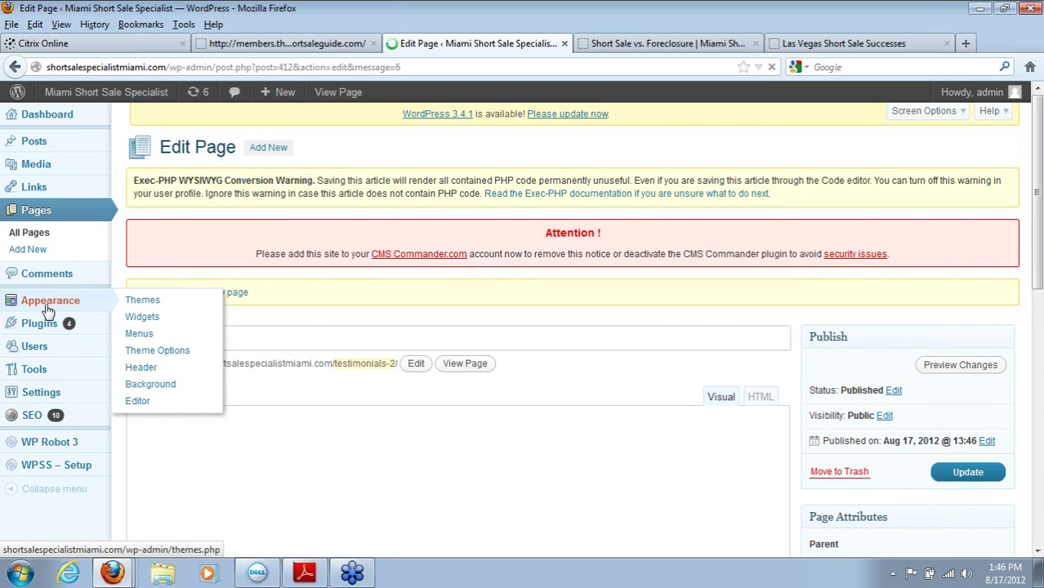
click(150, 337)
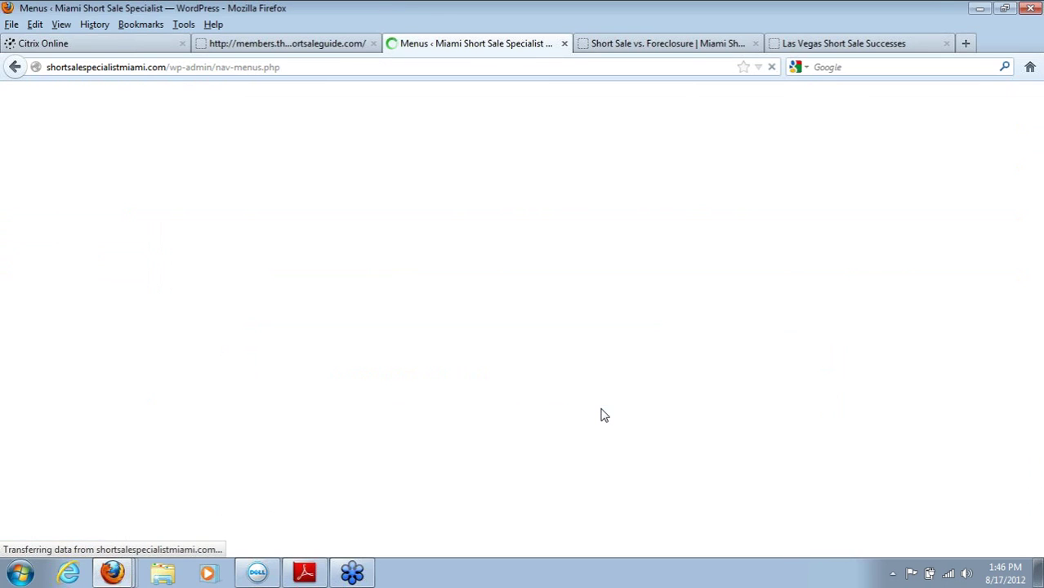
drag(1037, 306, 1039, 440)
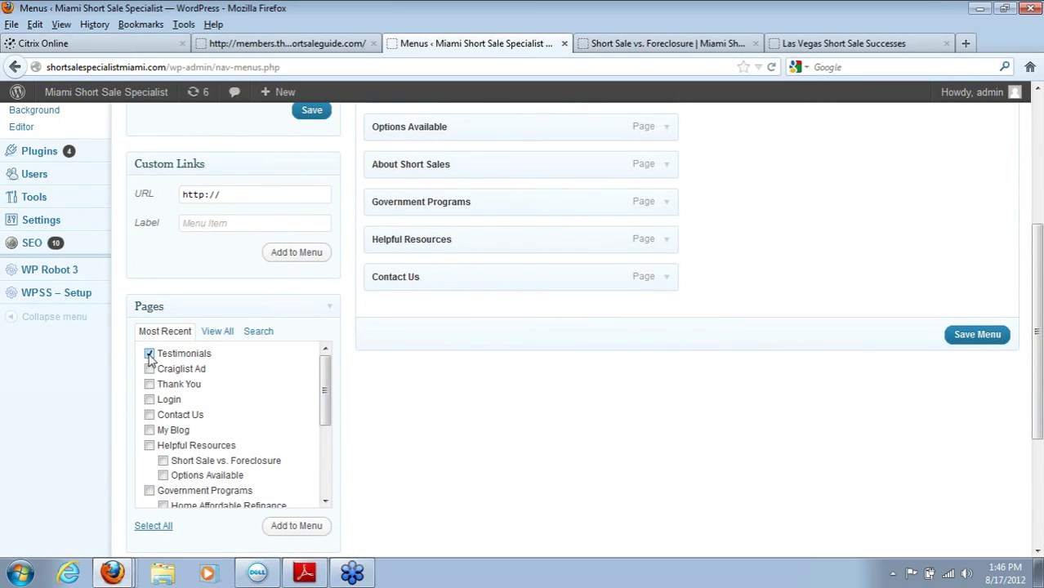
click(316, 530)
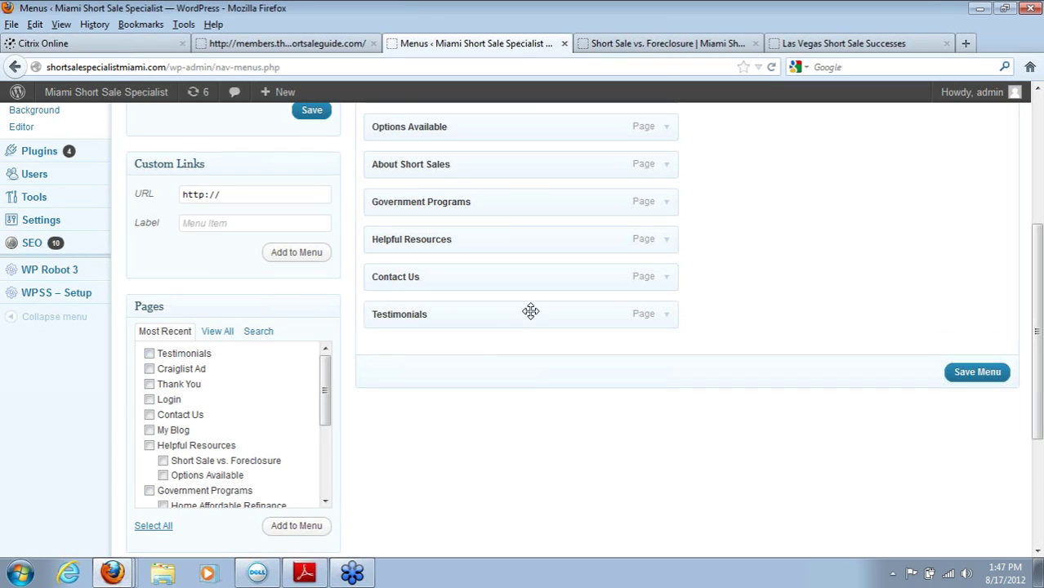
drag(513, 312, 510, 364)
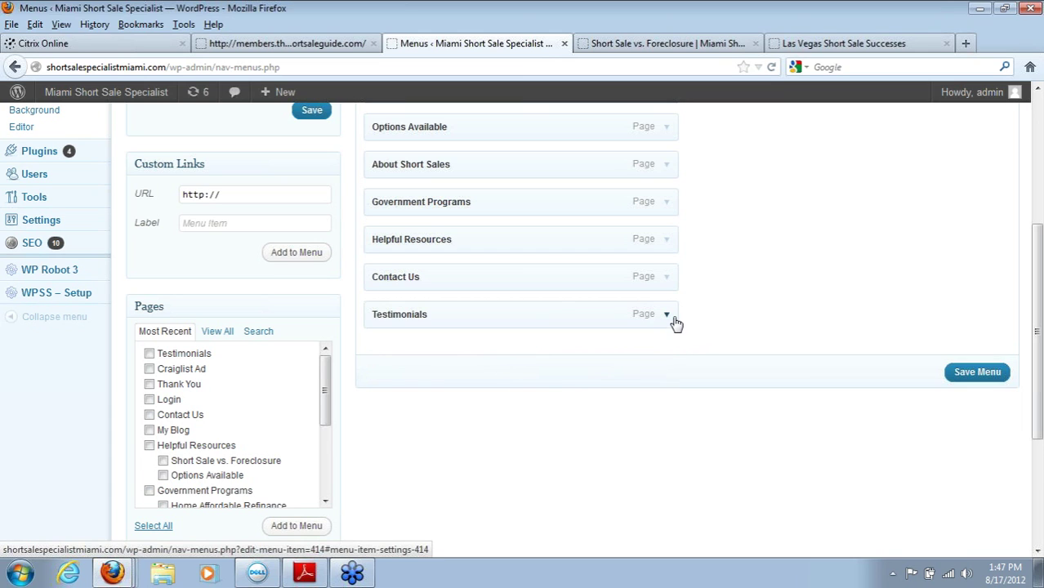
click(675, 322)
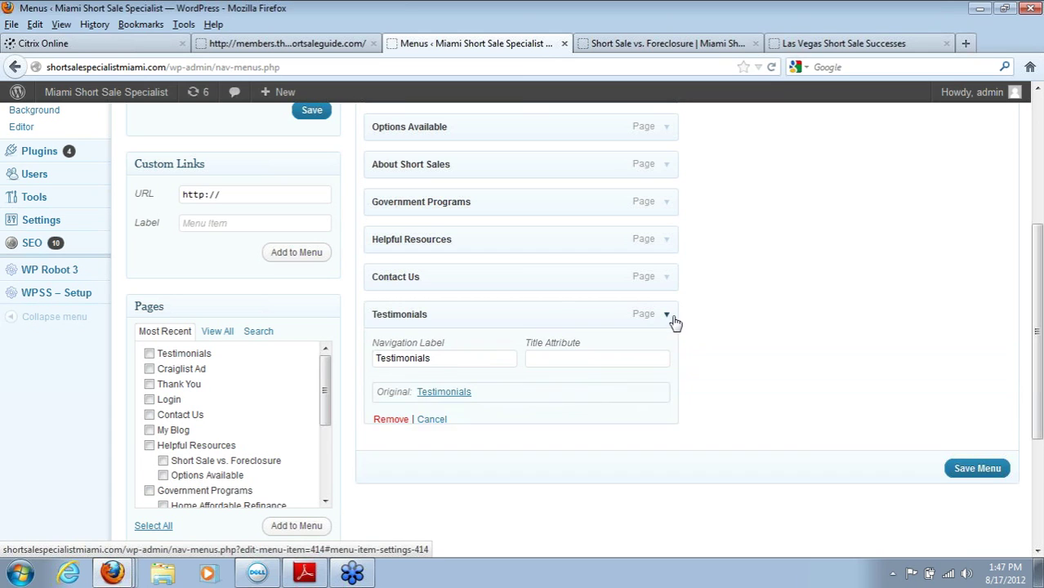
click(392, 421)
drag(1038, 391, 1012, 251)
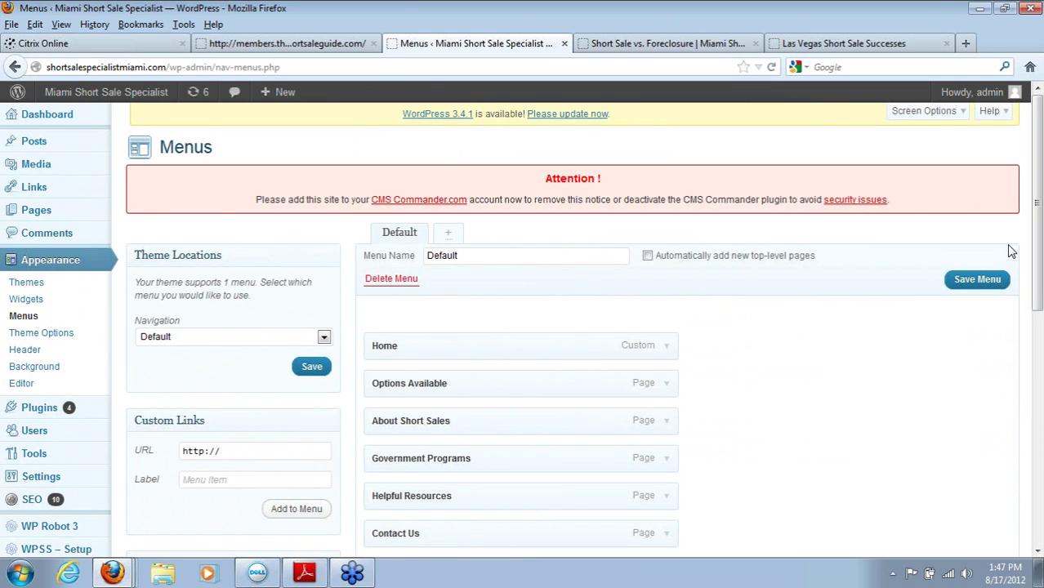
Step: Go to the Posts list, leaving the Menus page without saving
mouse_move(96, 221)
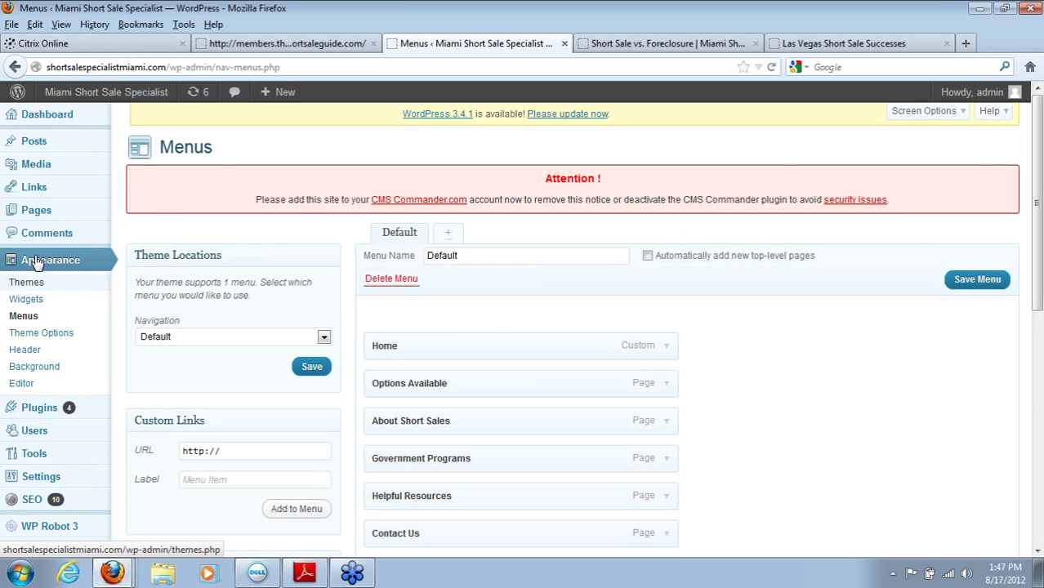
mouse_move(45, 152)
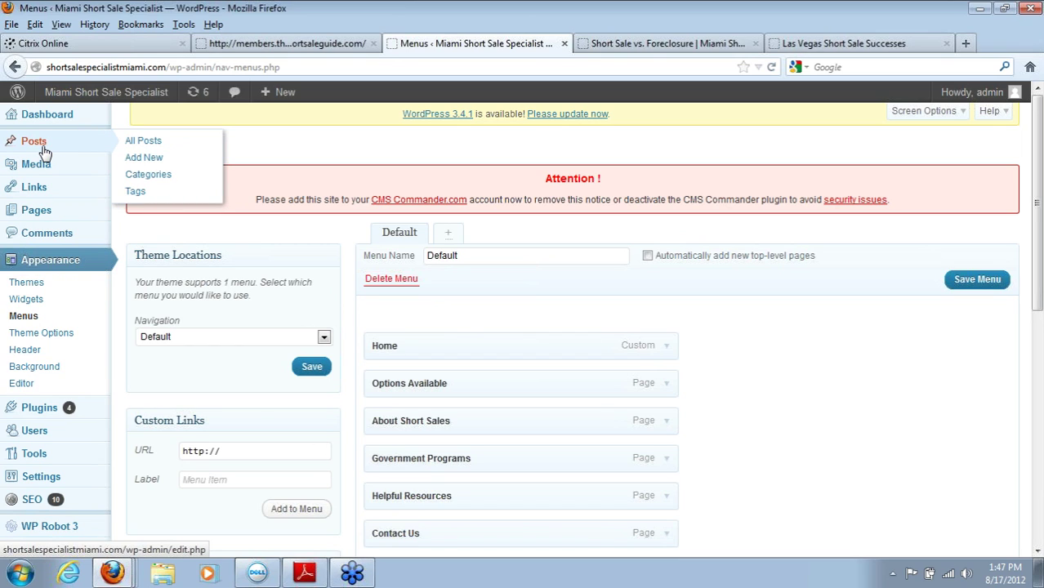
click(44, 153)
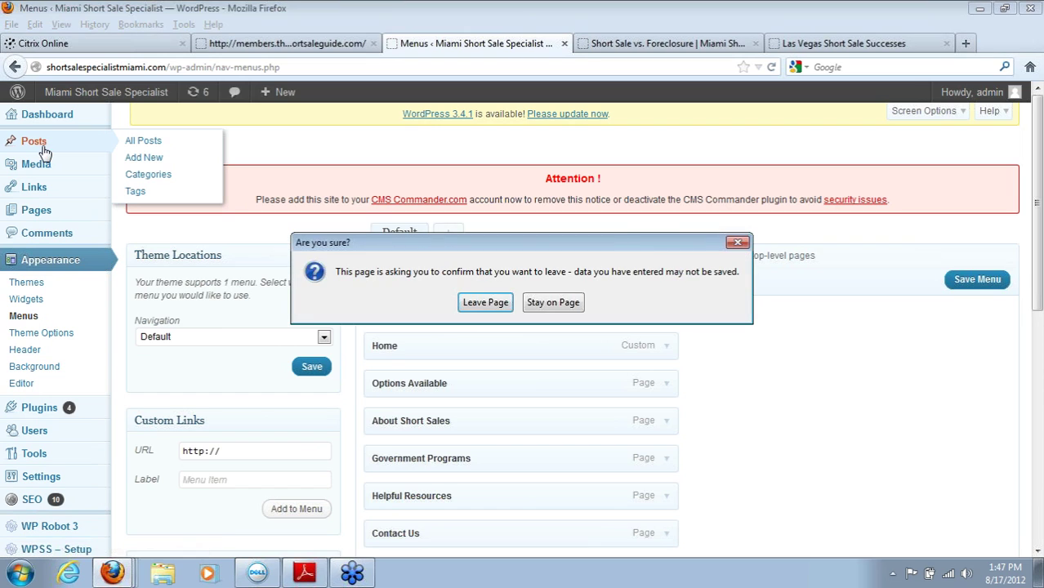
click(485, 303)
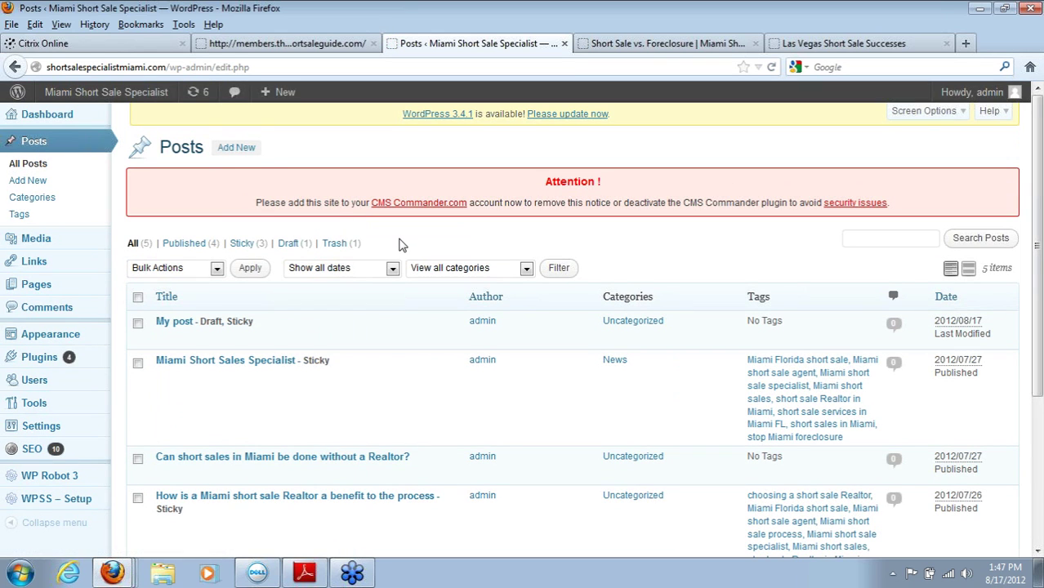
Step: Start a new post and expand its Draft status, Public visibility and Publish immediately settings
click(241, 153)
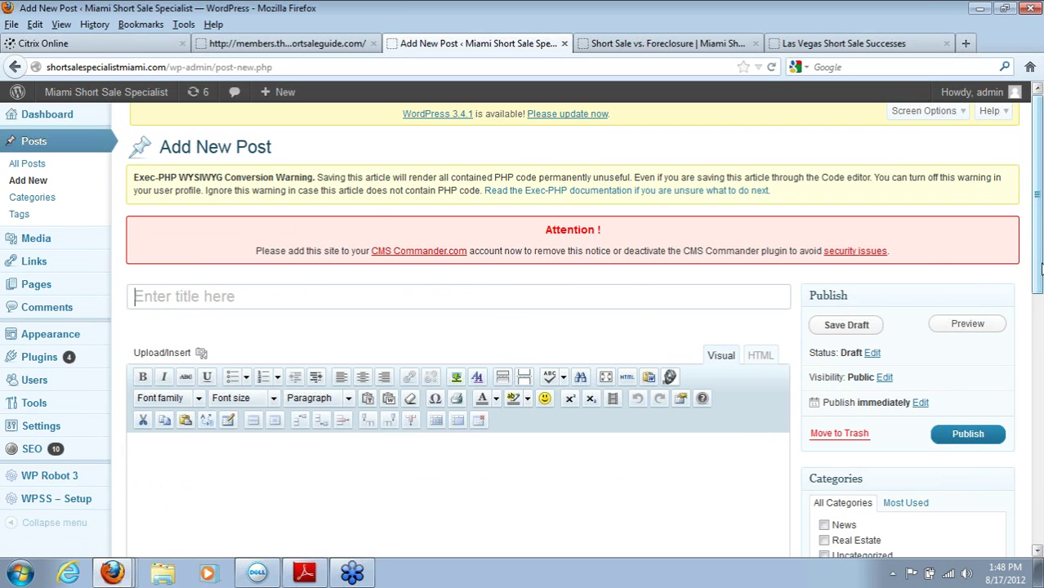
drag(1039, 269, 1039, 525)
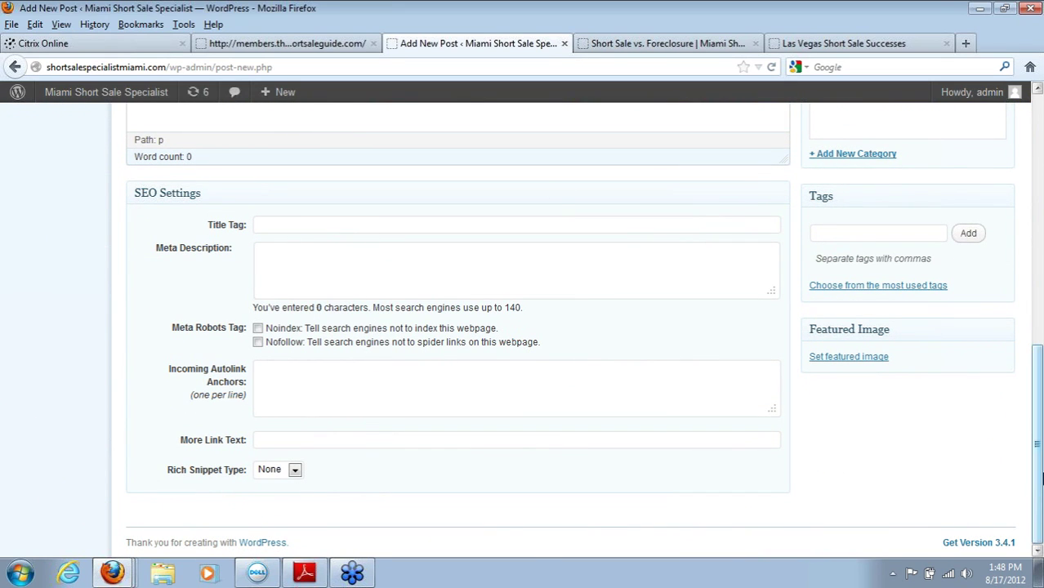
drag(1039, 476, 1016, 265)
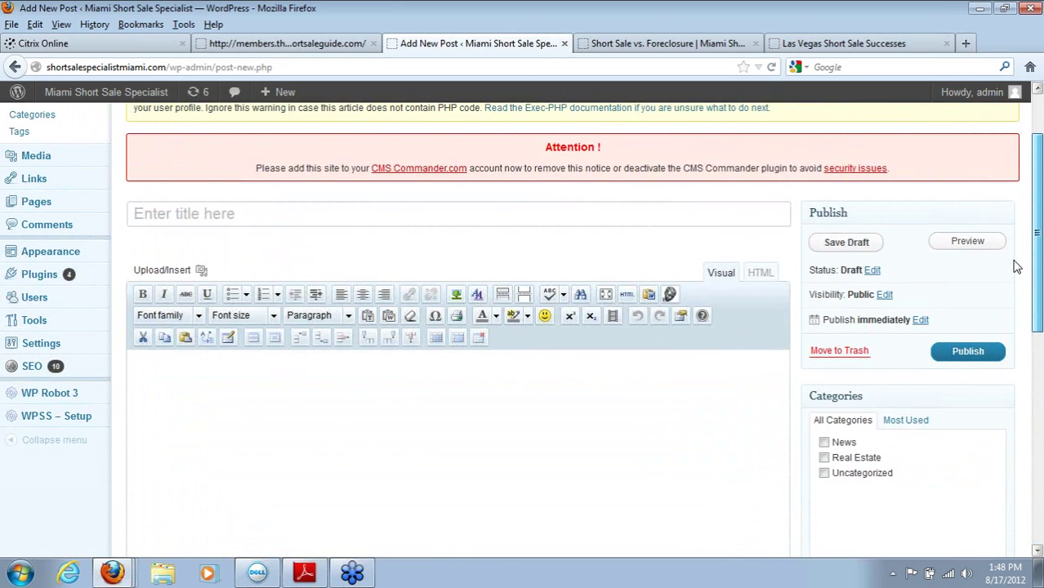
click(872, 271)
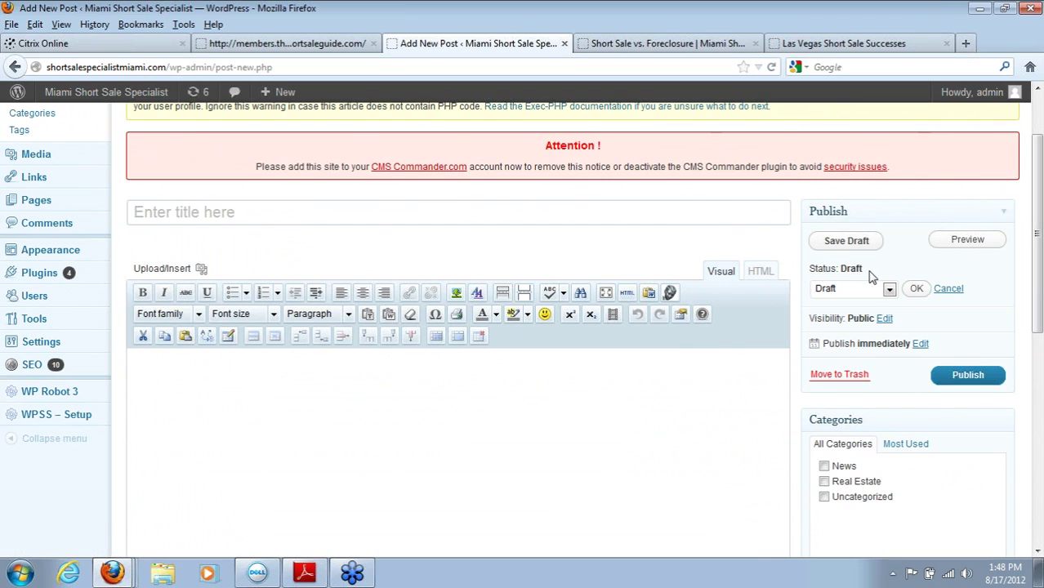
click(889, 290)
click(889, 290)
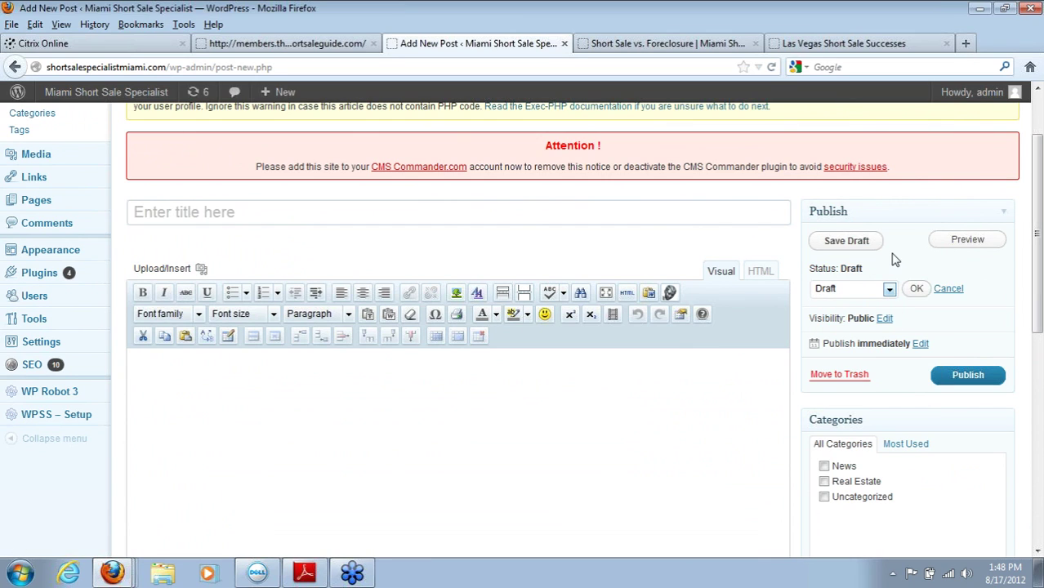
click(885, 319)
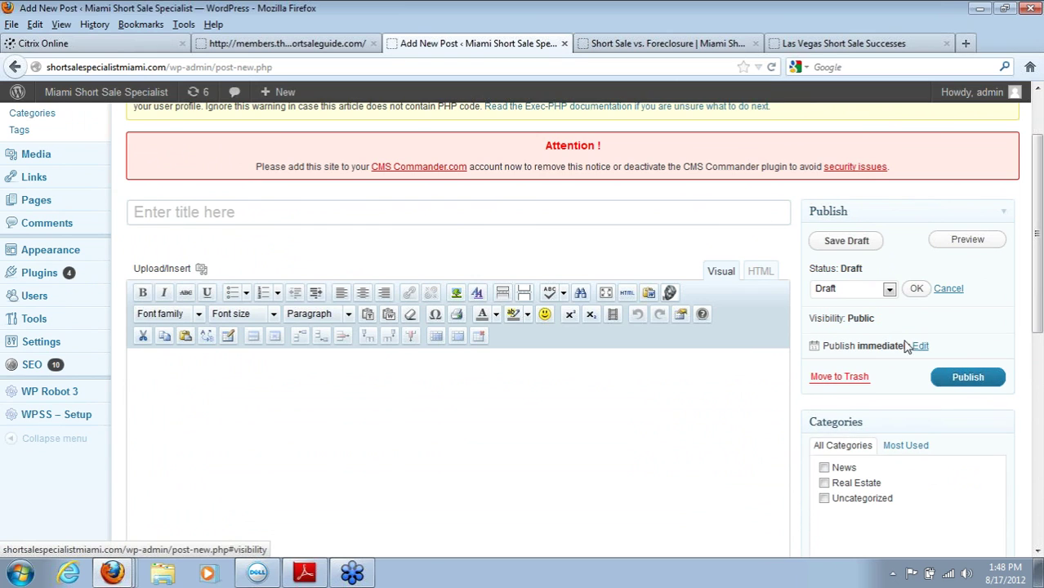
click(920, 434)
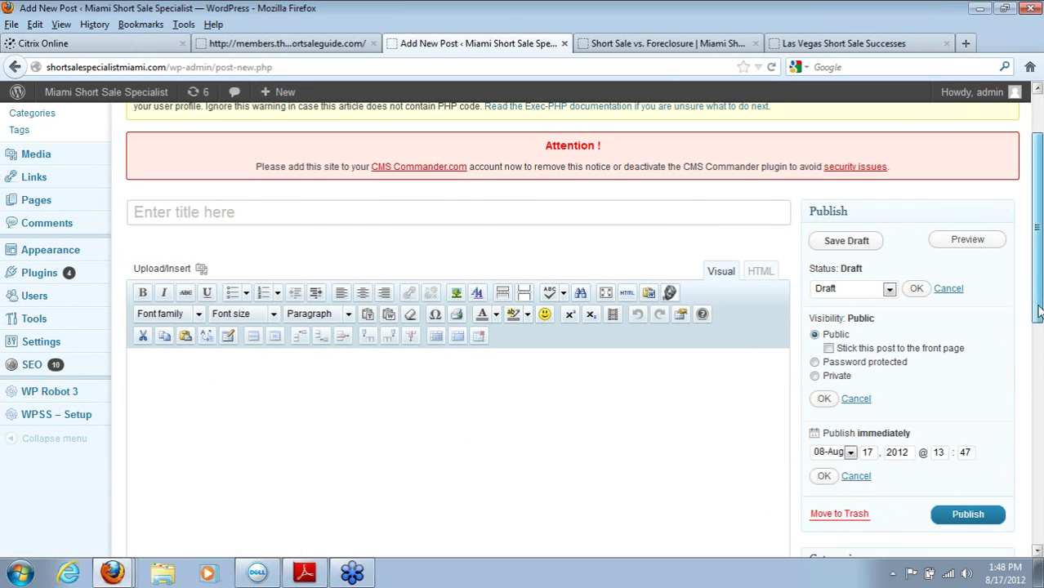
scroll(964, 392, down, 1)
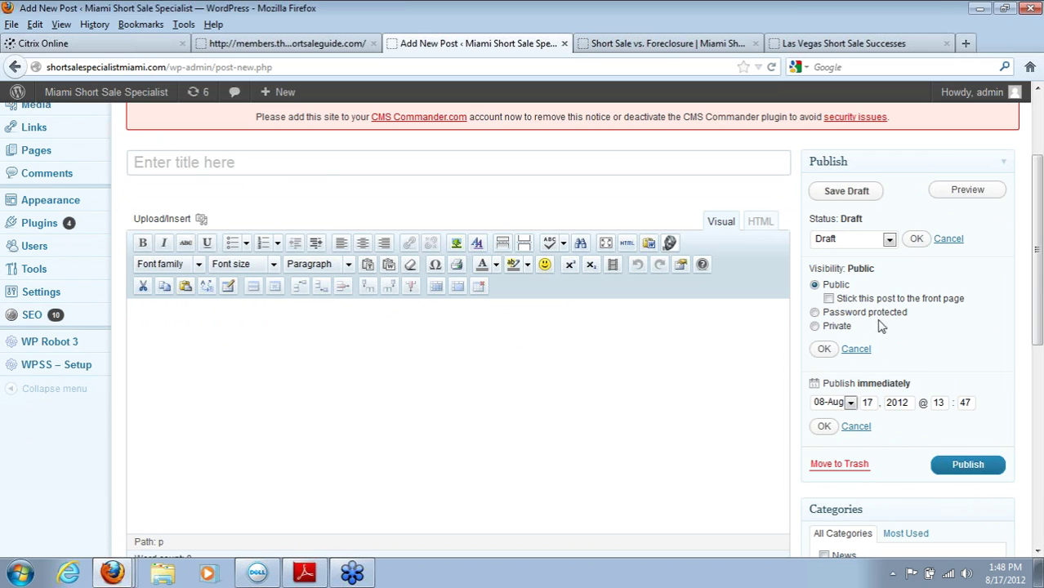
Step: Compare the Las Vegas site's home page with the Miami Short Sale vs. Foreclosure page, then return to the post
click(638, 49)
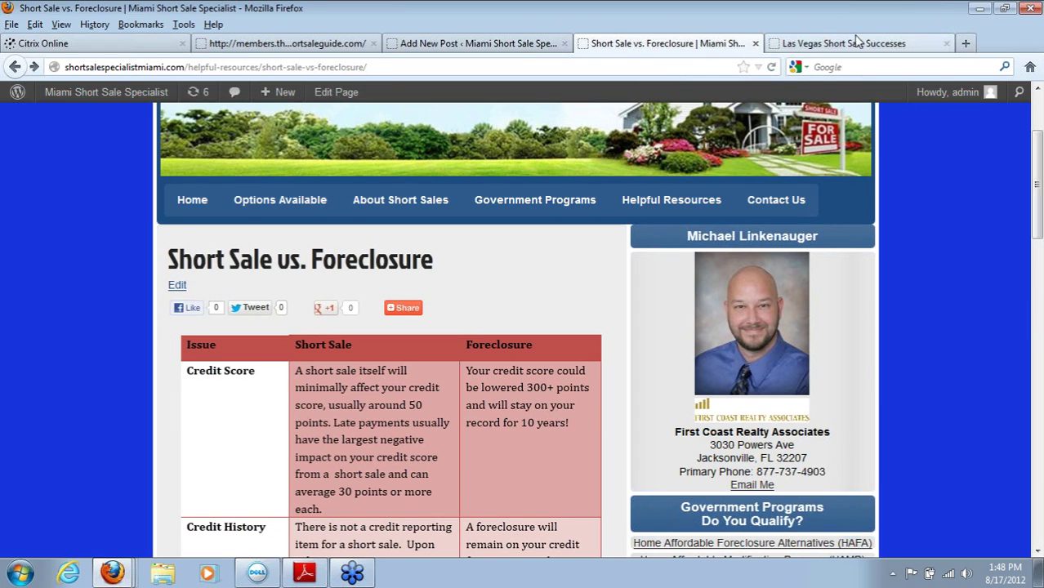
click(849, 46)
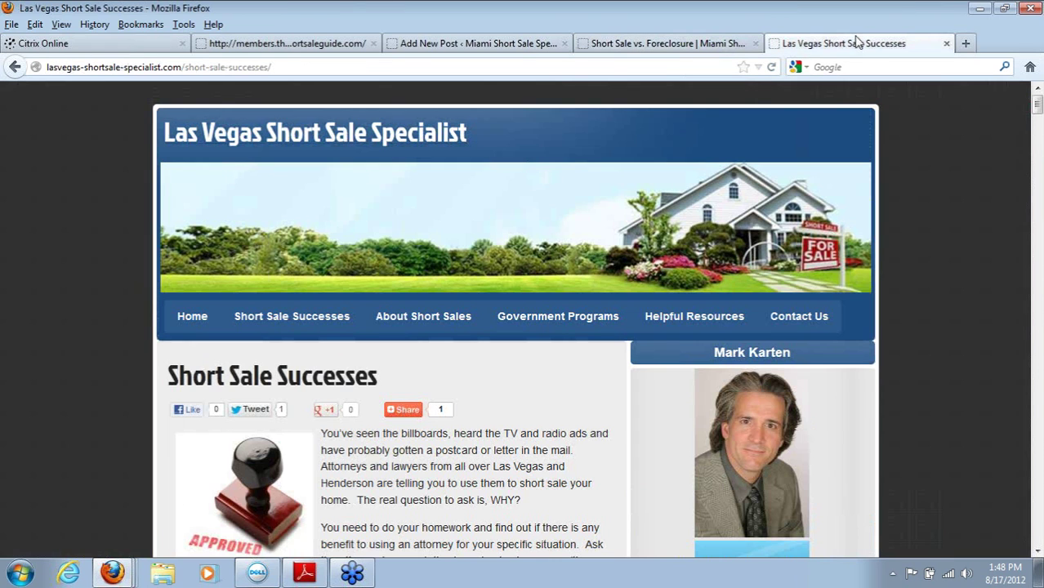
click(191, 322)
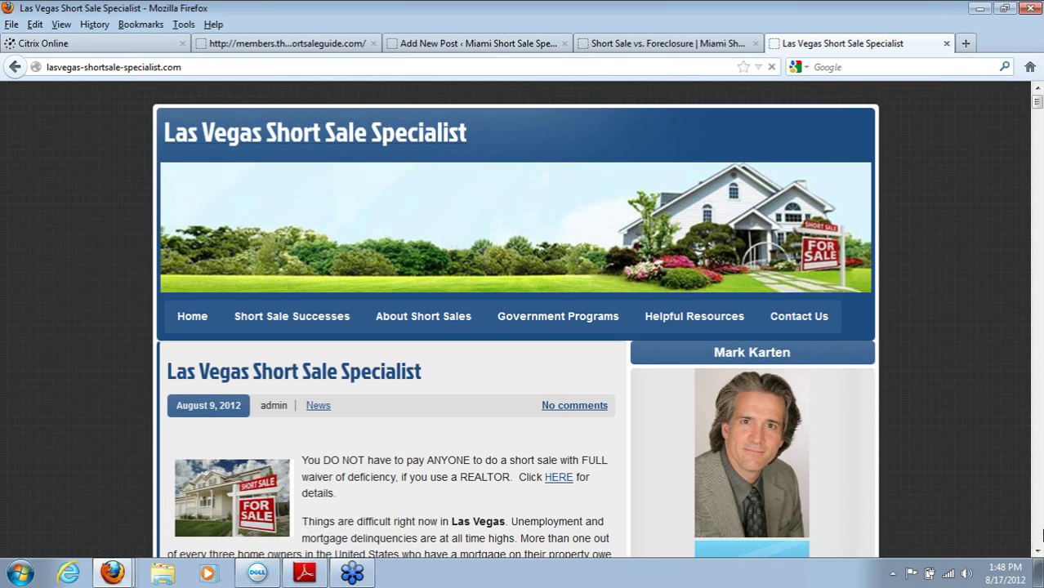
scroll(797, 327, down, 7)
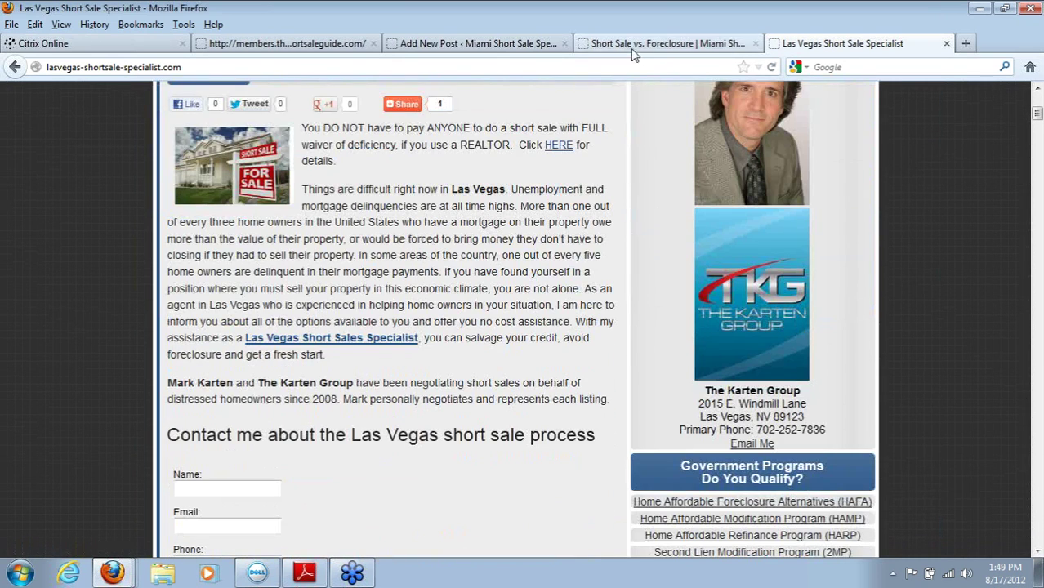
click(633, 51)
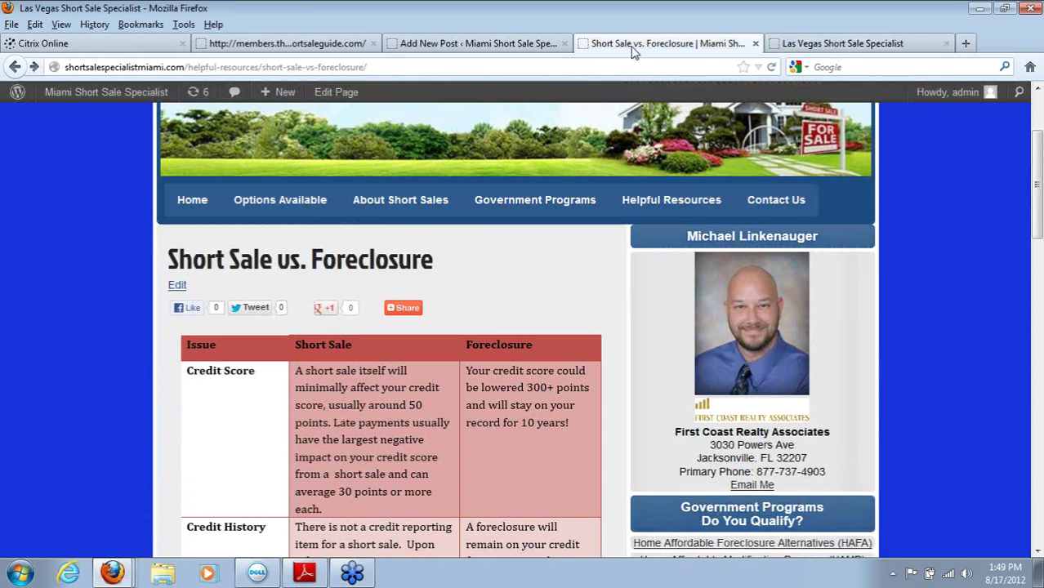
click(473, 46)
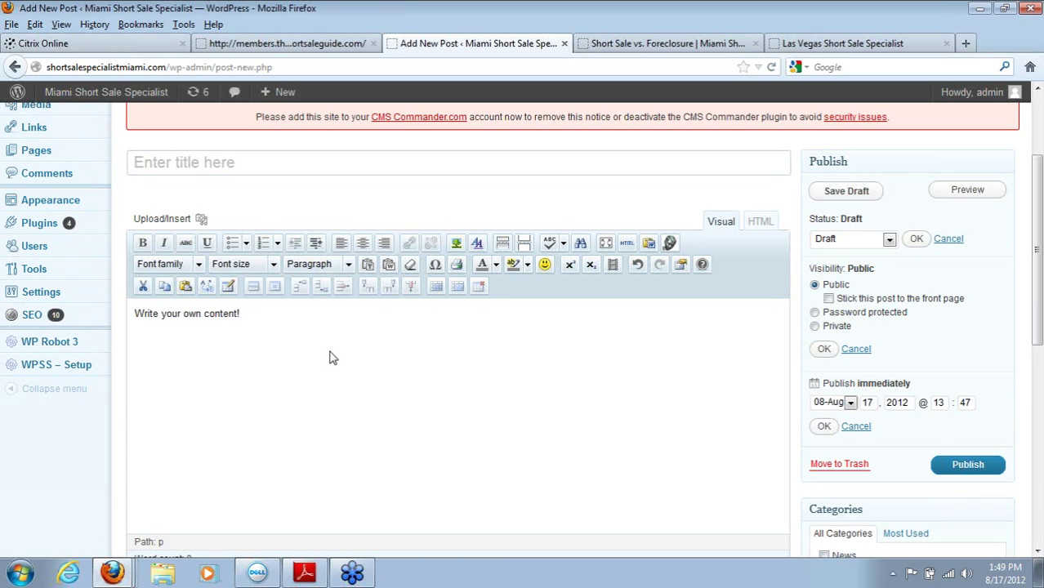
click(678, 45)
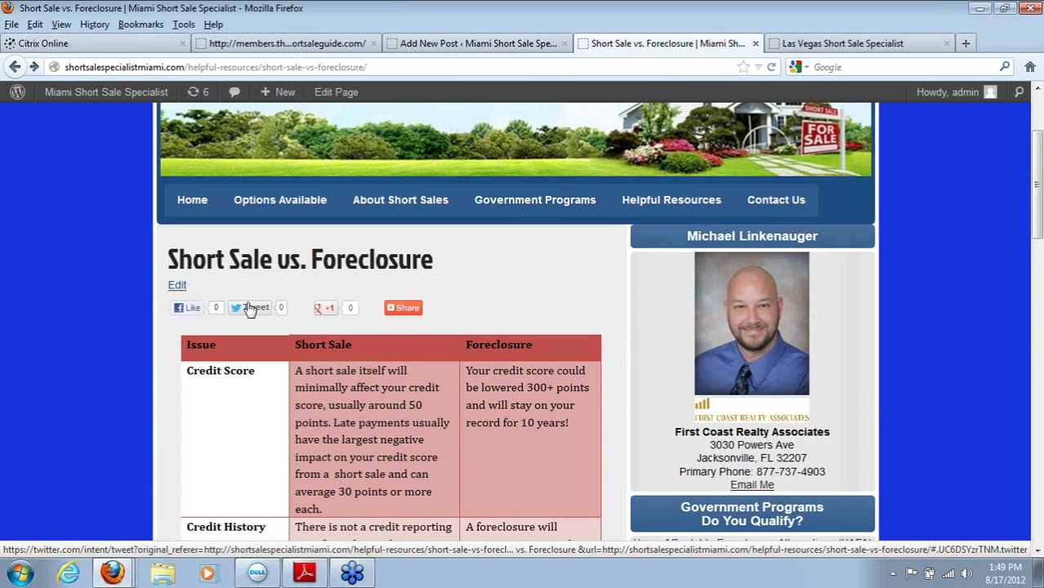
mouse_move(416, 310)
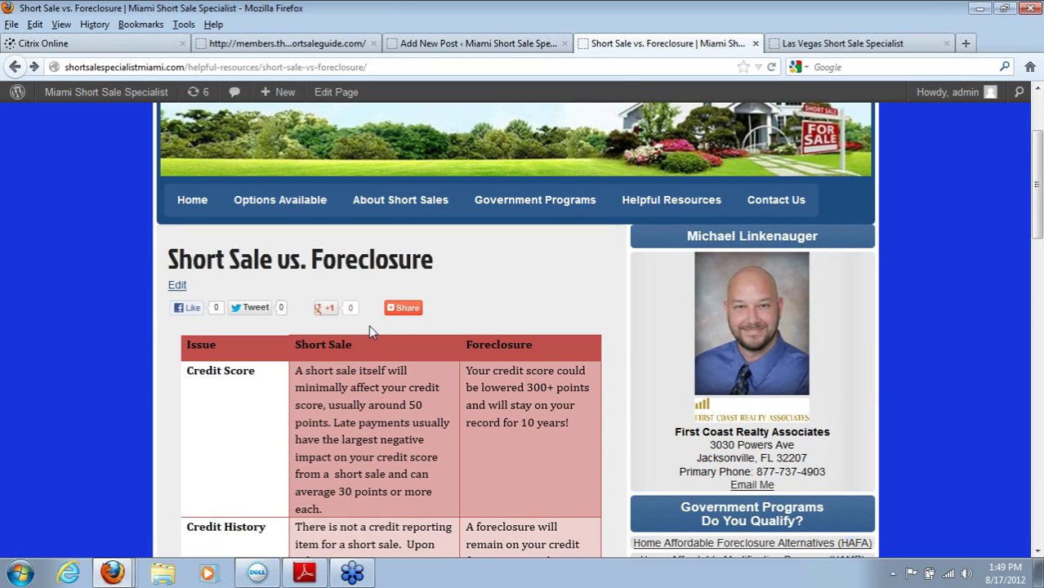
click(811, 47)
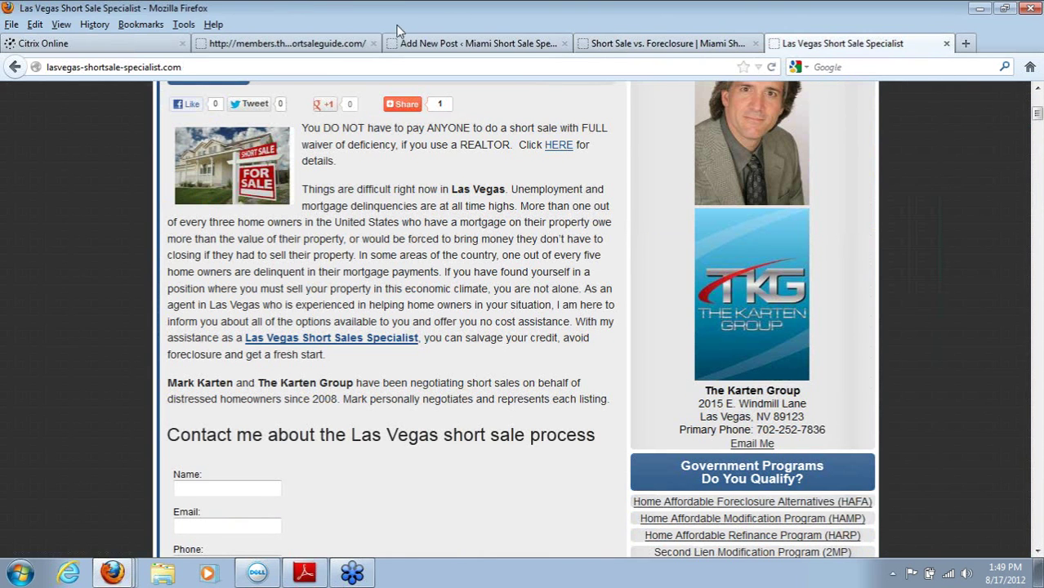
click(435, 45)
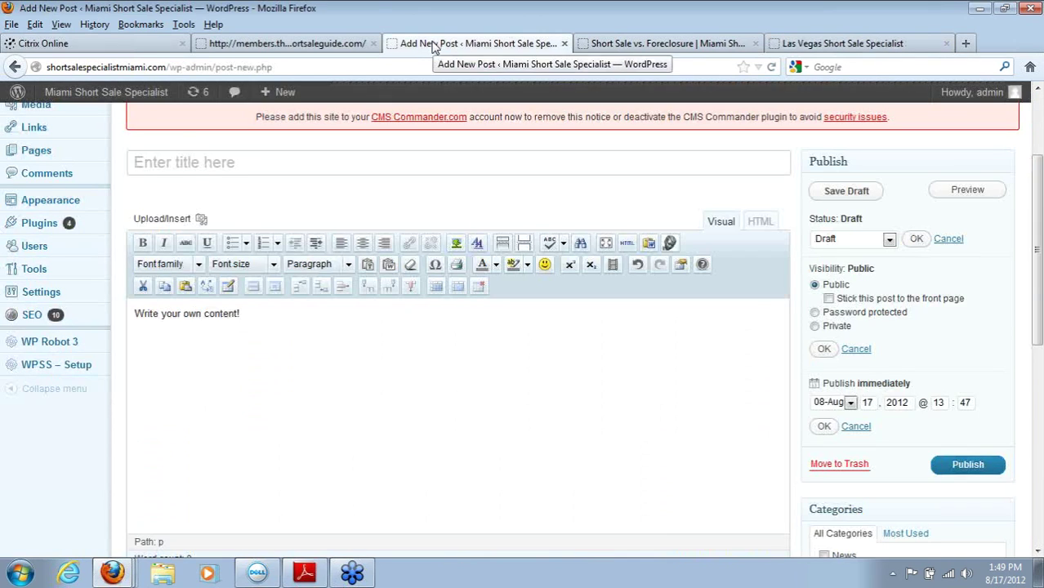
Step: Title the post 'Blogpost testing' and save it as a draft
drag(278, 314, 93, 322)
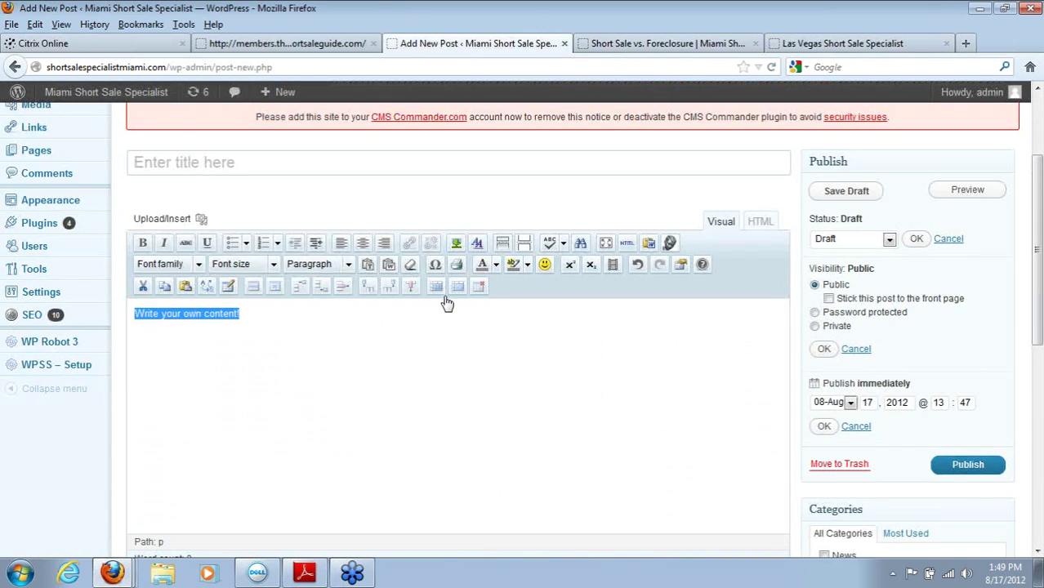
click(432, 344)
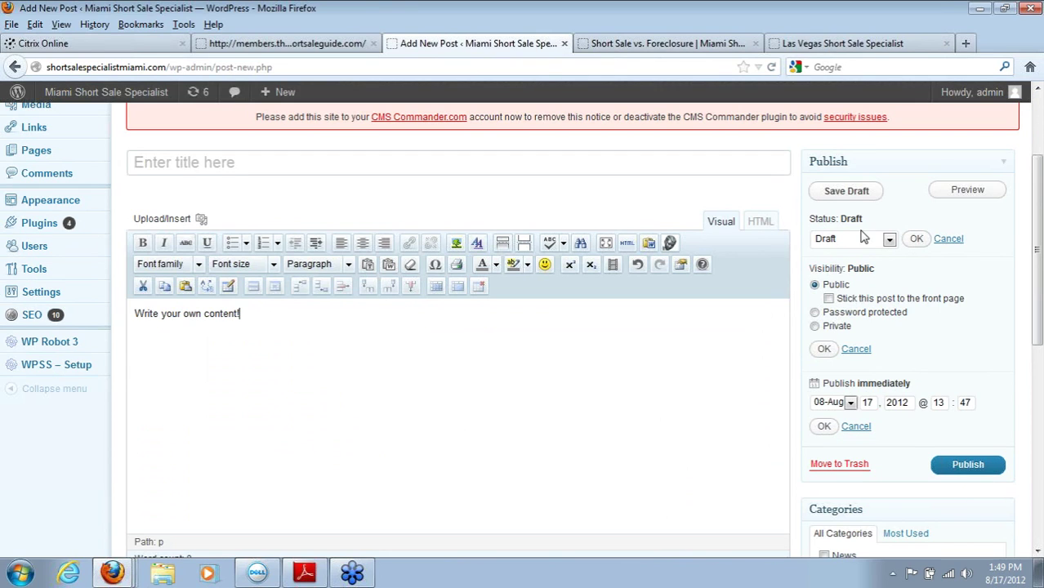
click(587, 162)
text(Por)
key(BackSpace)
text(Blo)
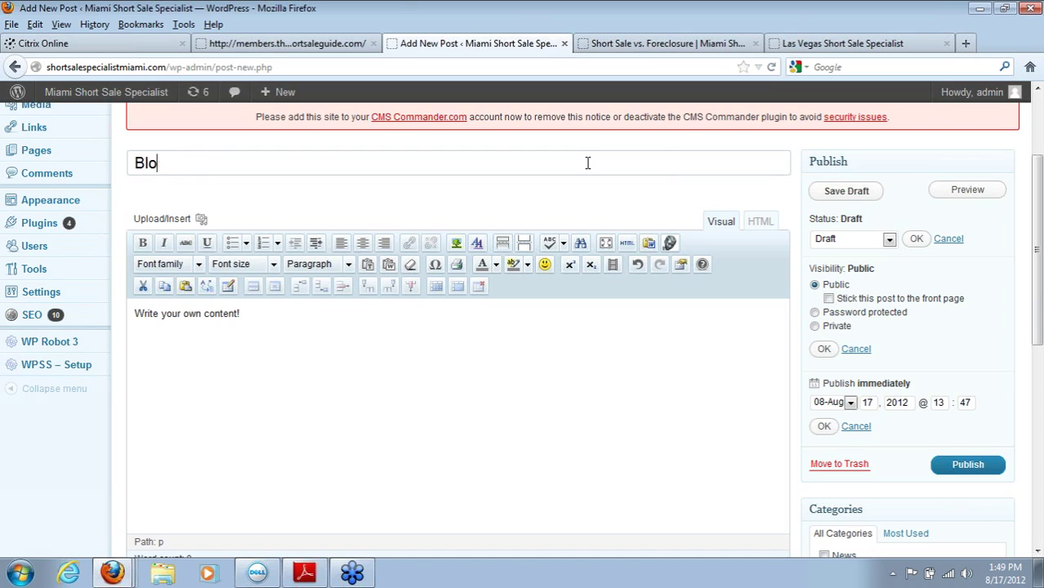
text(gpost testing)
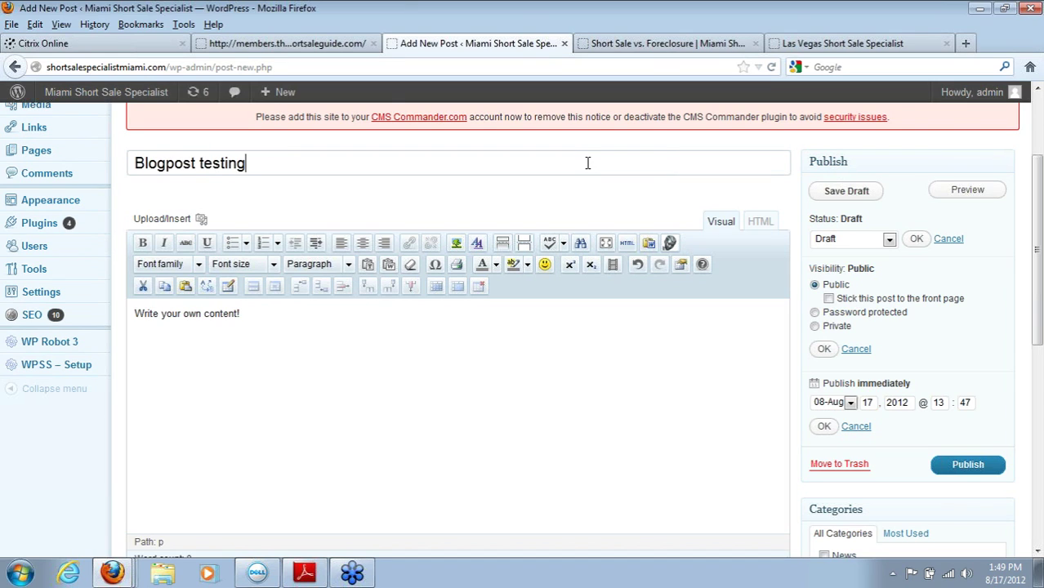
click(845, 191)
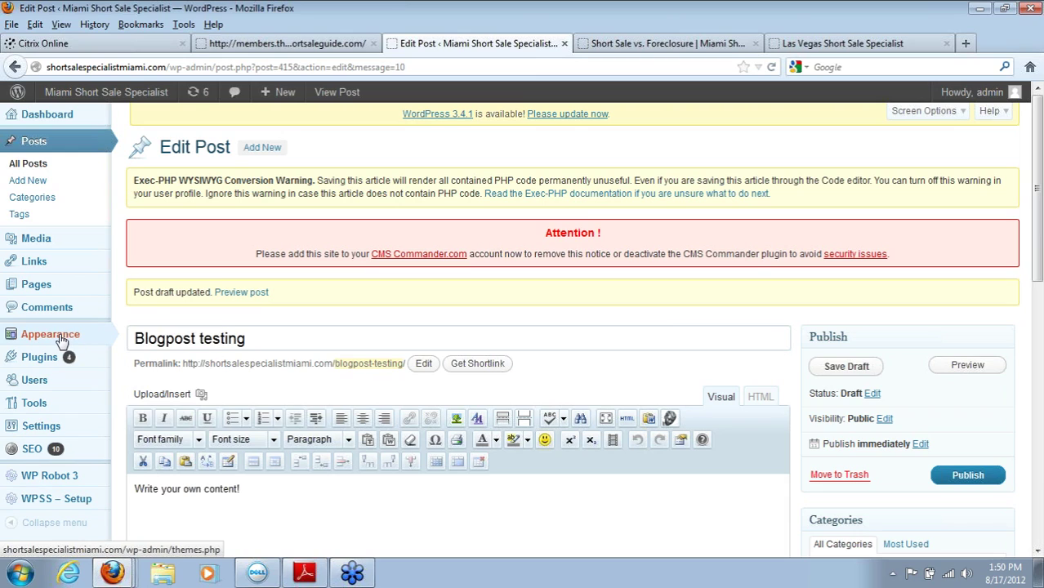
Step: Load shortsaleagentorlando.com in the Short Sale vs. Foreclosure tab, then return to the Blogpost testing draft
mouse_move(62, 341)
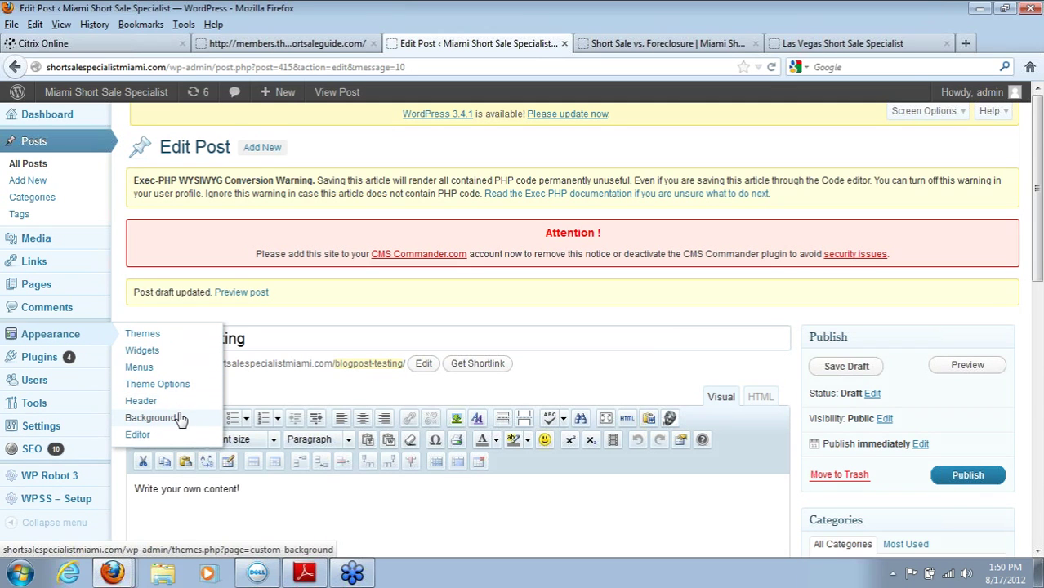
click(666, 43)
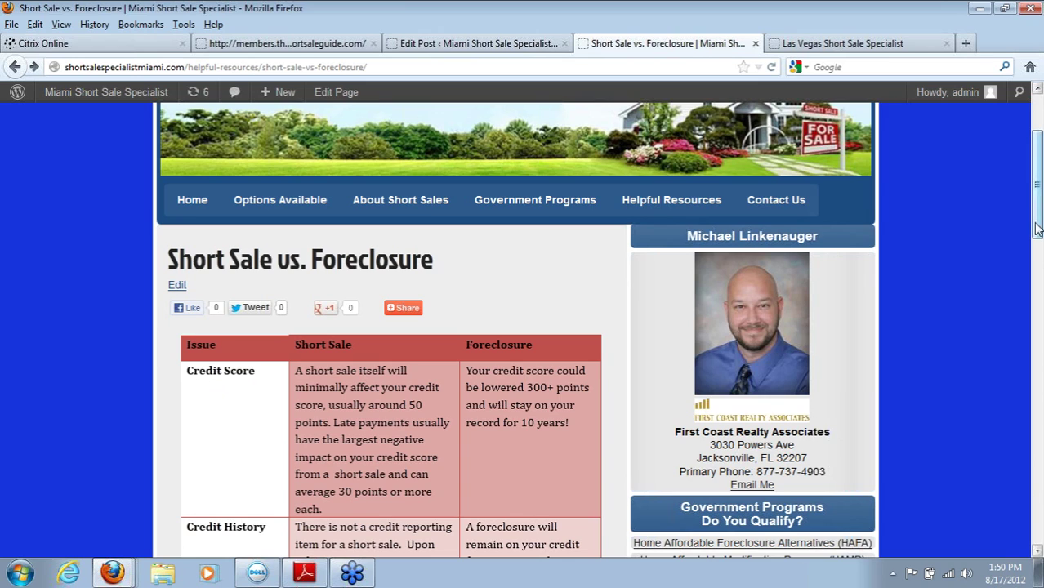
drag(1034, 204, 1026, 169)
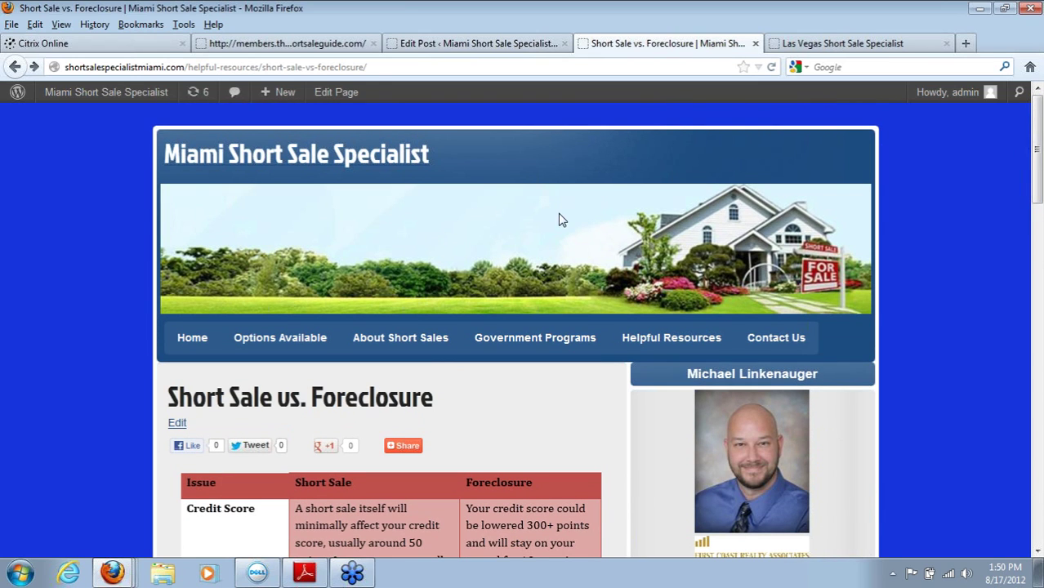
click(633, 67)
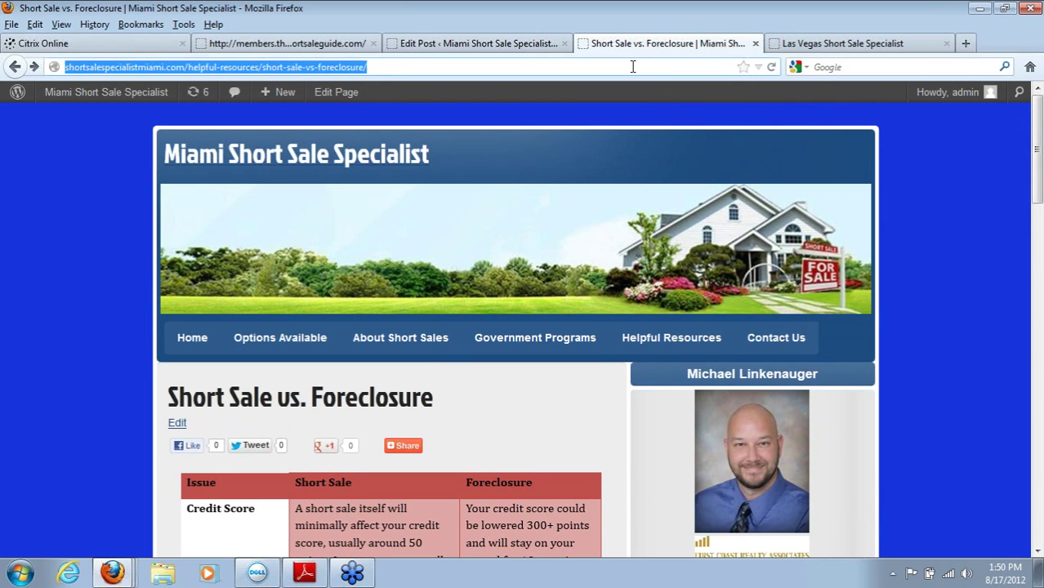
text(orlandoagent.theshortsaleguide.com/)
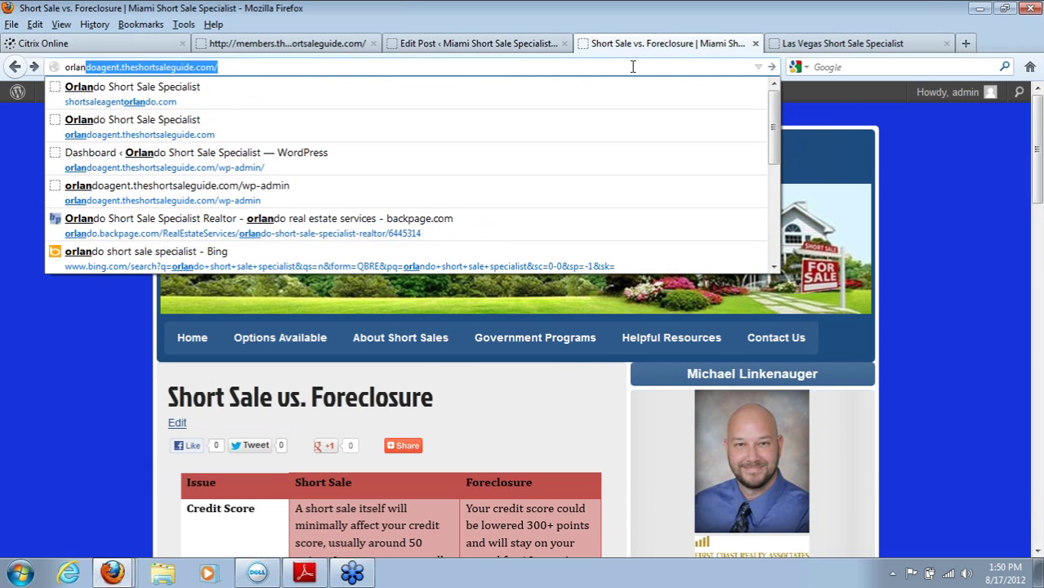
click(602, 87)
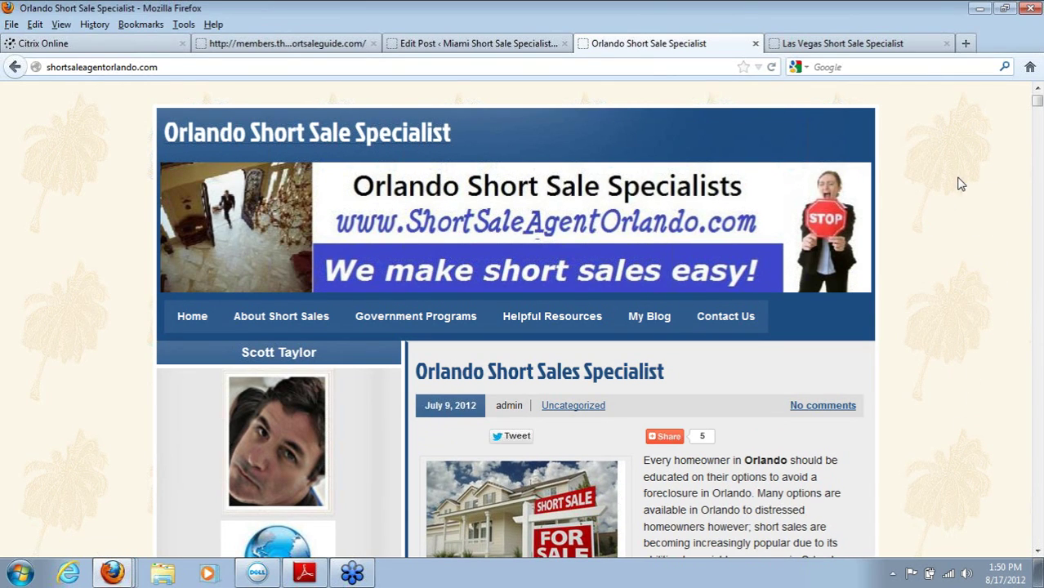
click(488, 43)
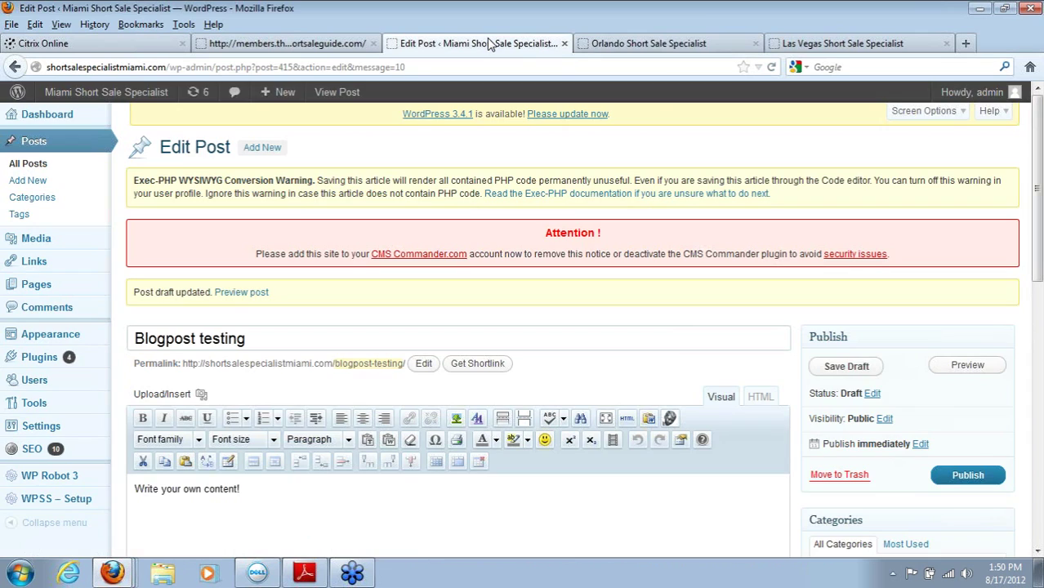
click(330, 49)
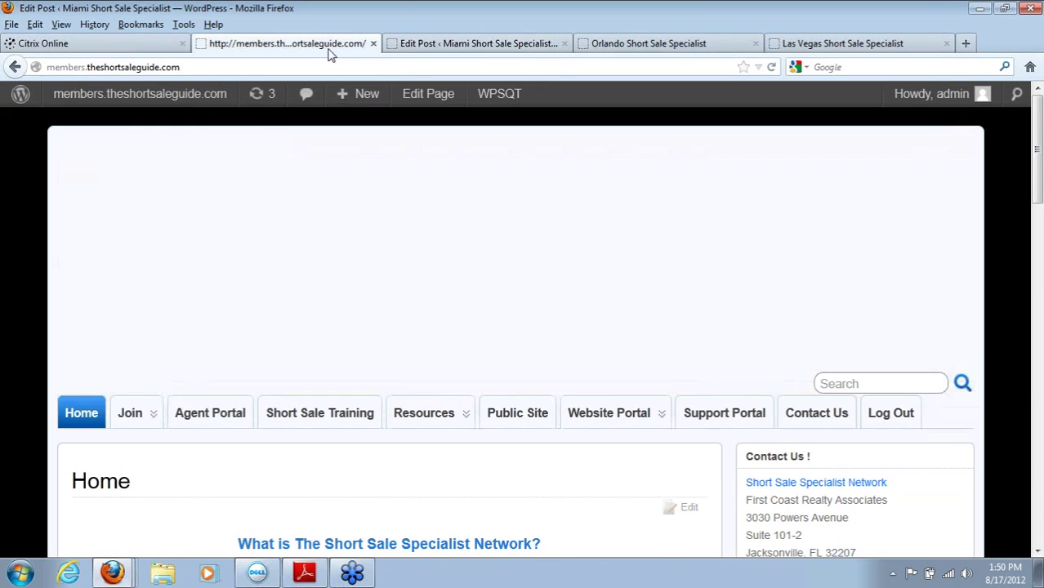
click(476, 45)
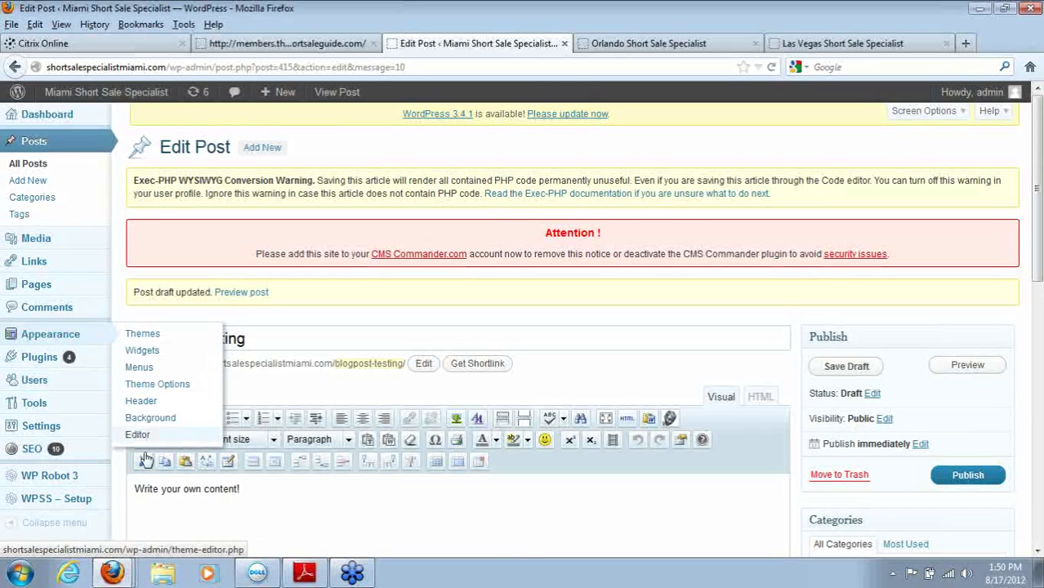
Step: Open zeeStyle Theme Options, glance at the Orlando site, and return to the layout settings
click(157, 390)
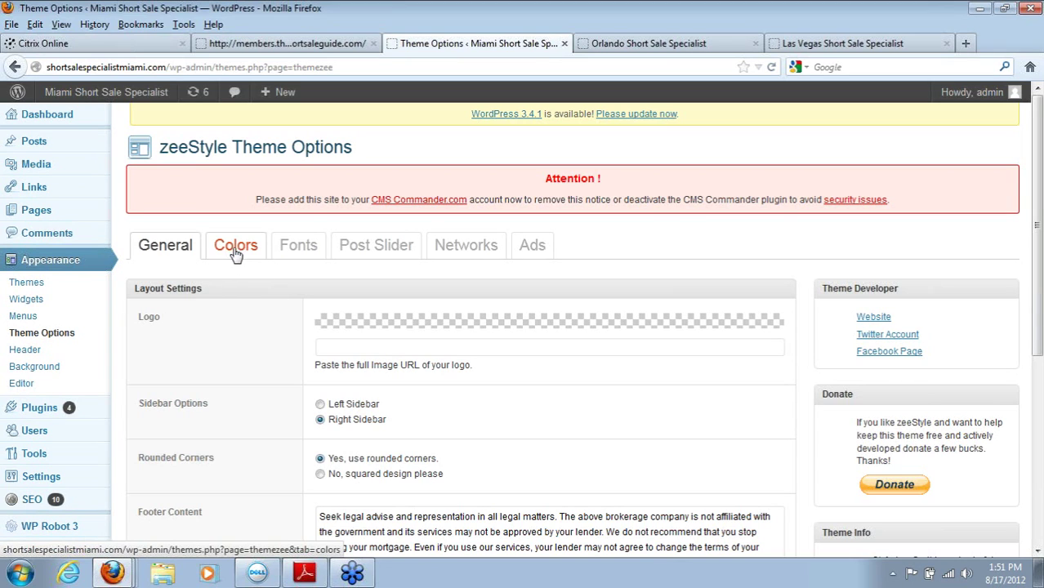
click(668, 44)
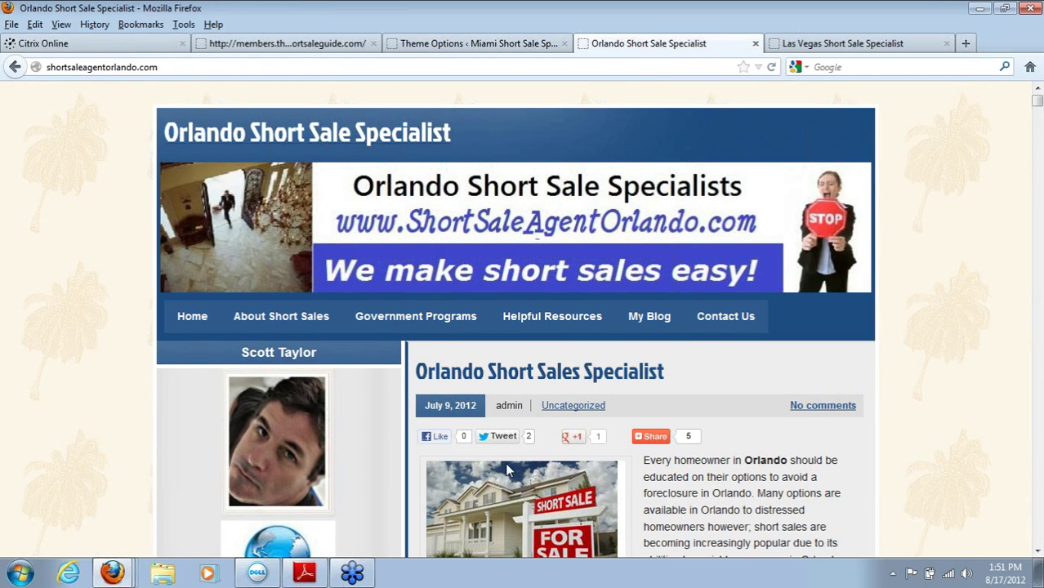
click(1036, 435)
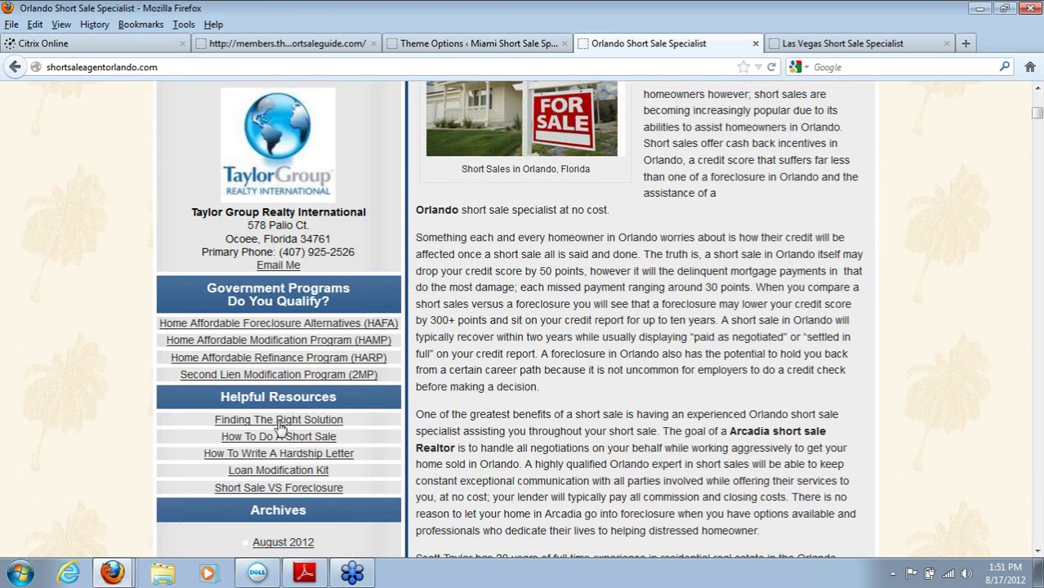
click(445, 45)
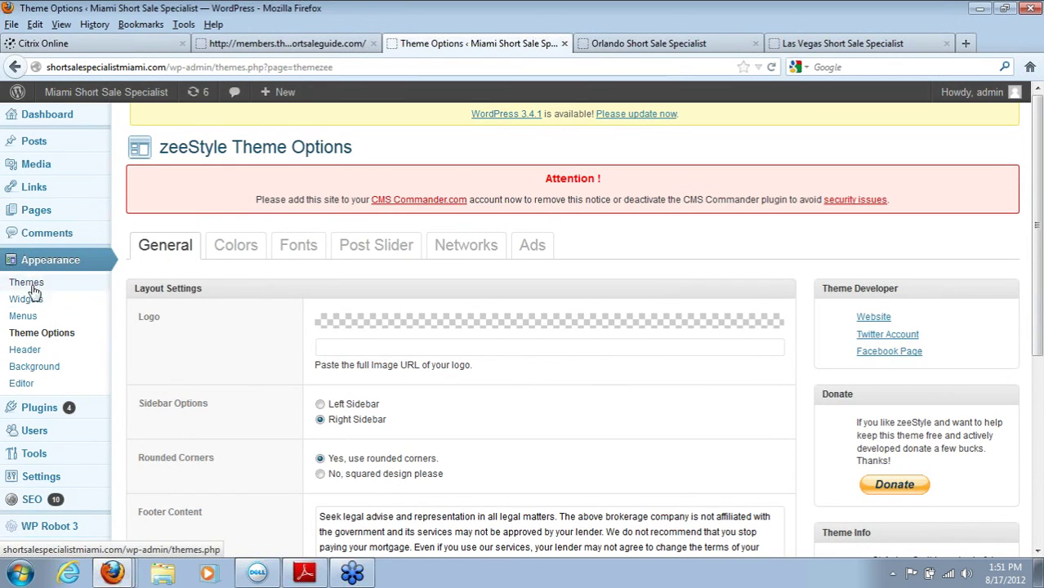
Step: Open Appearance > Widgets, then look over the Las Vegas site in its tab
click(26, 301)
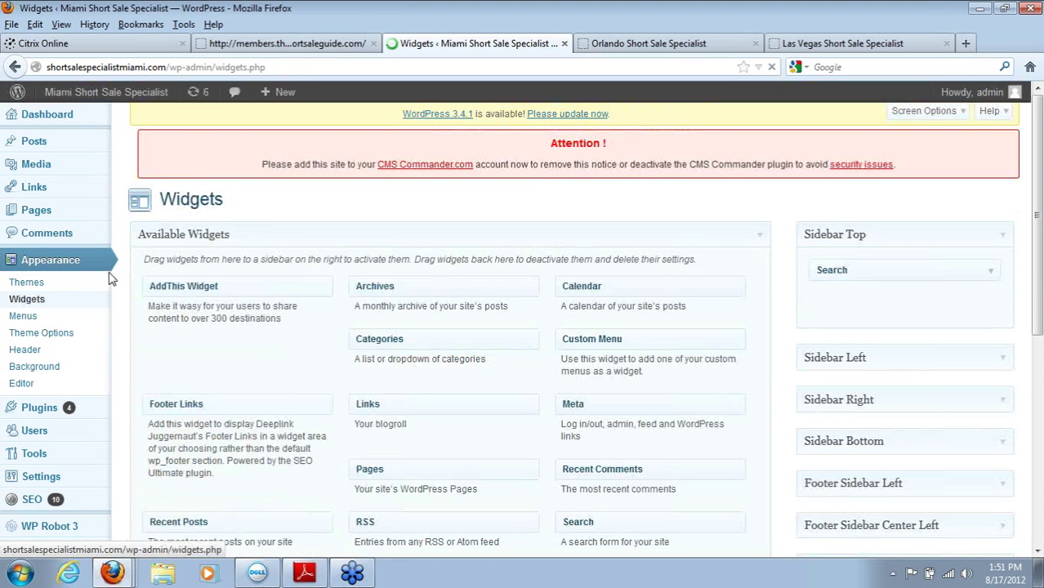
click(804, 43)
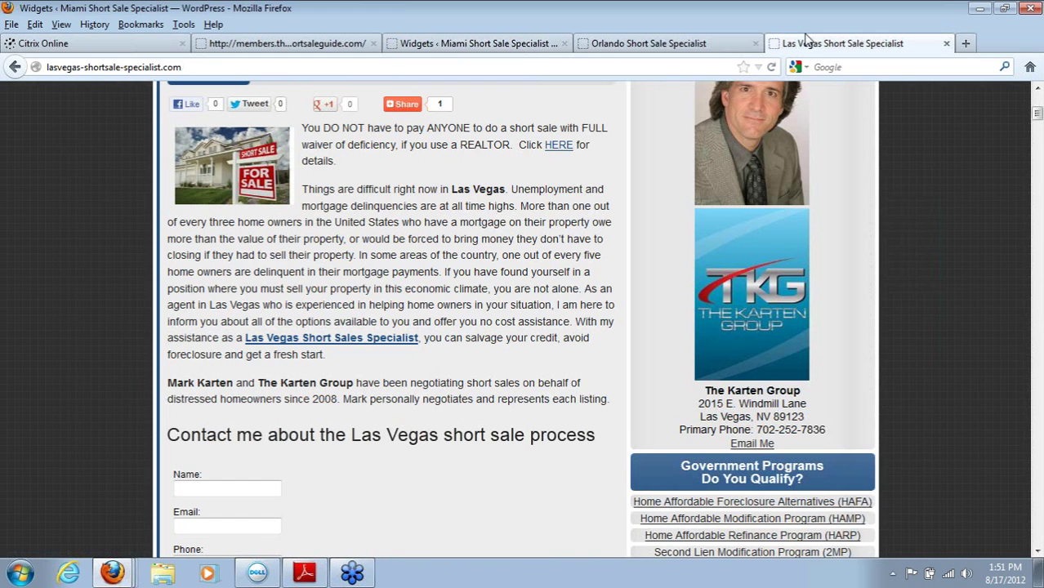
scroll(1040, 287, down, 15)
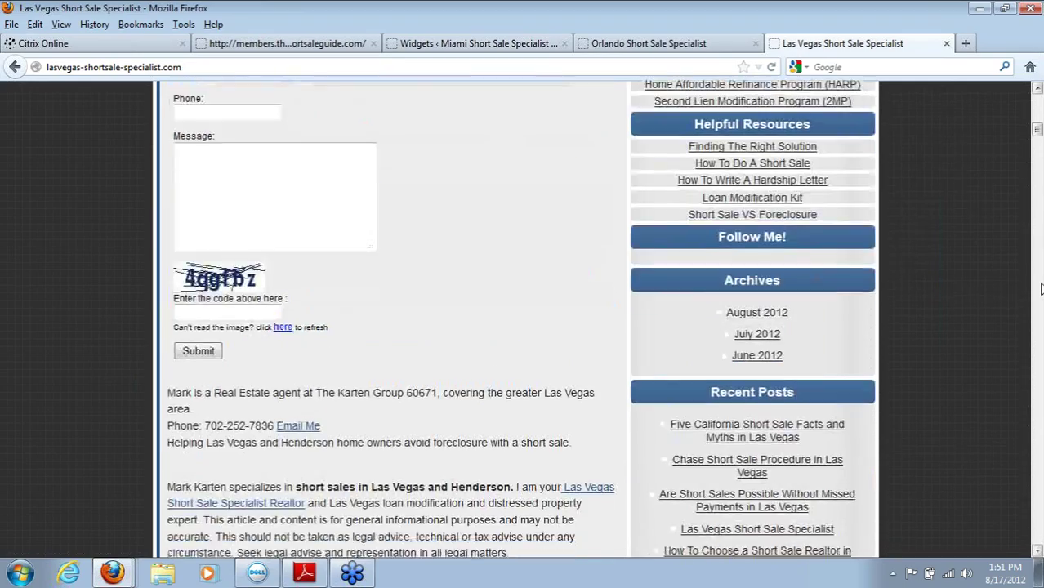
scroll(1041, 288, up, 10)
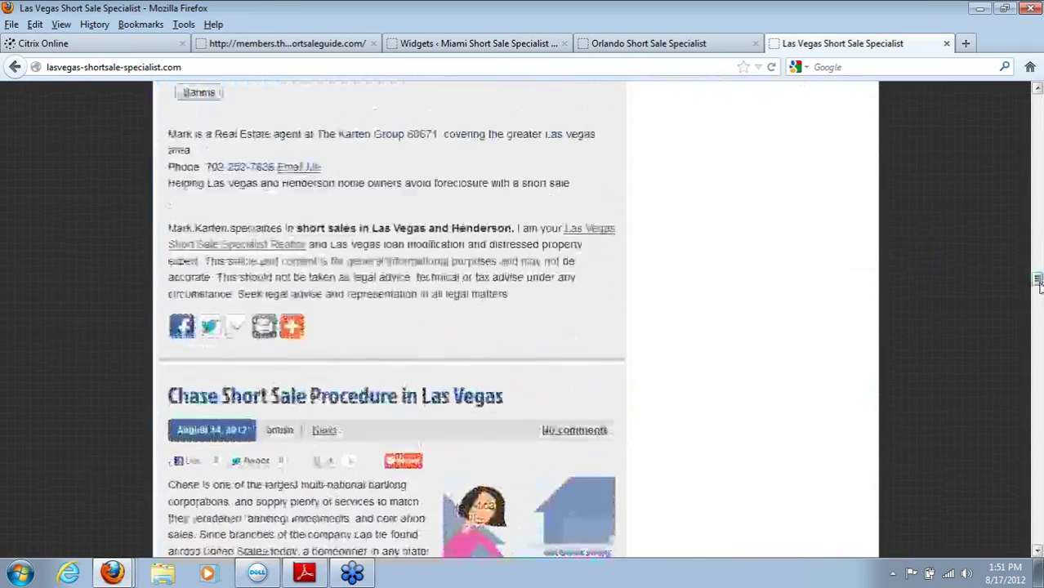
scroll(980, 163, up, 10)
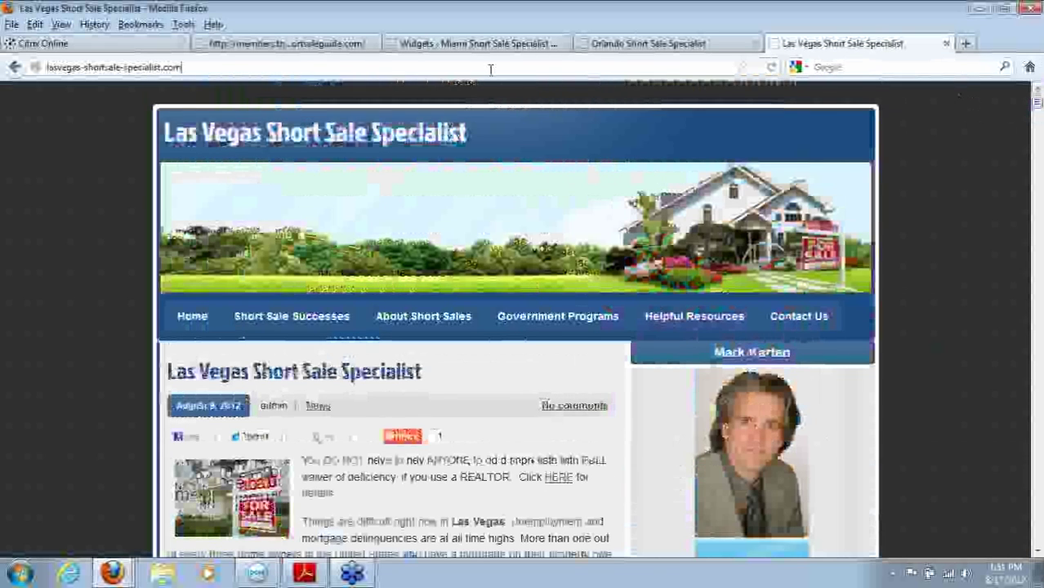
Step: Load orangeparkrealtor.theshortsaleguide.com in that tab, then return to the Widgets page
click(490, 69)
key(BackSpace)
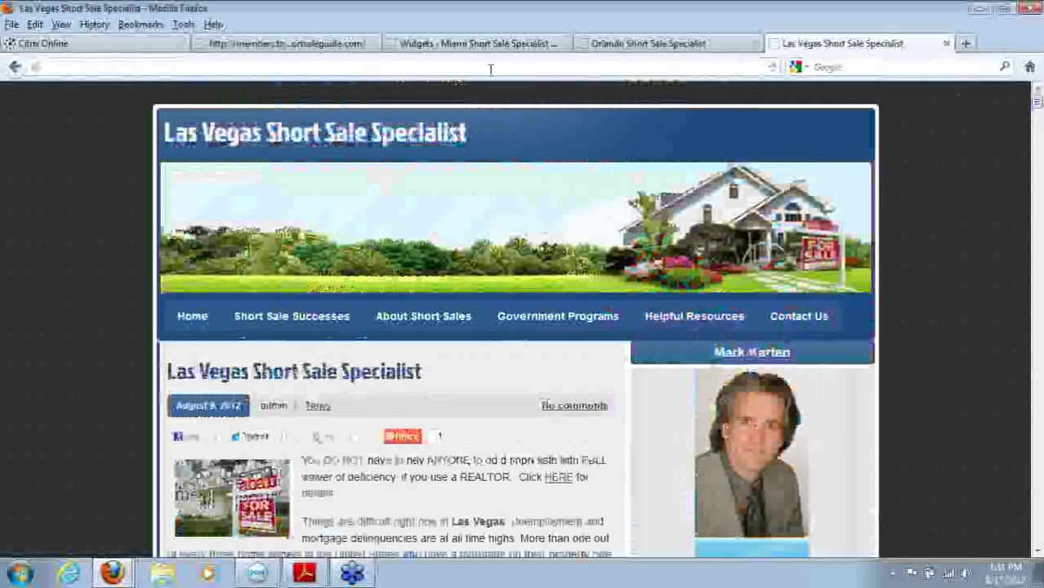
text(sh)
key(BackSpace)
key(BackSpace)
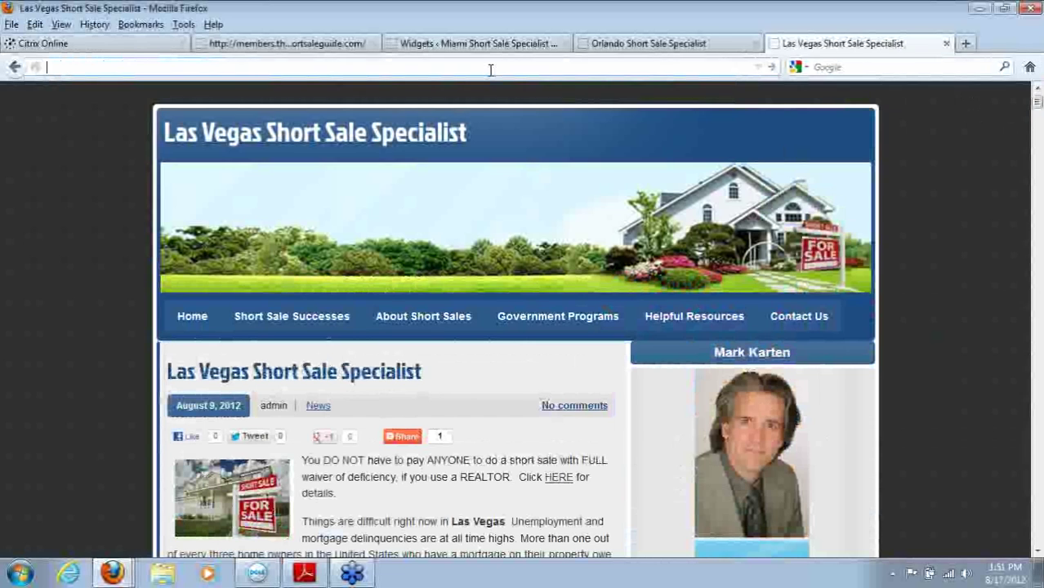
text(or)
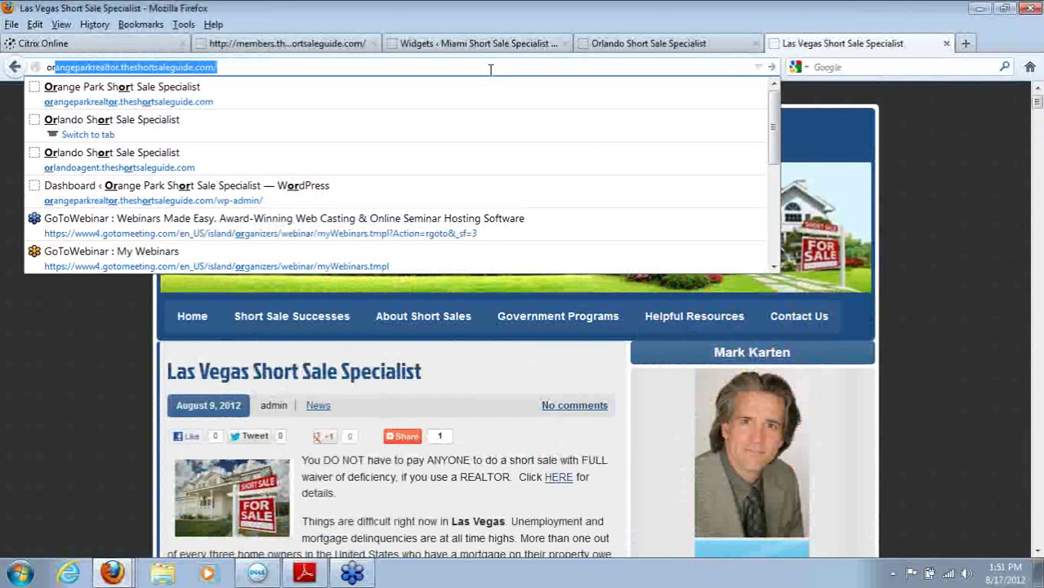
key(Return)
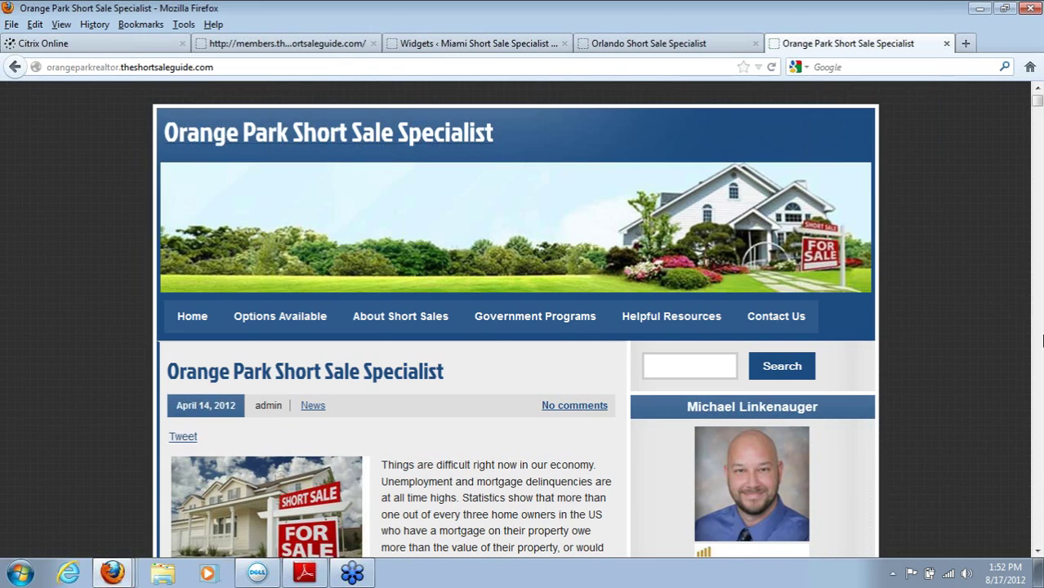
scroll(1037, 552, down, 5)
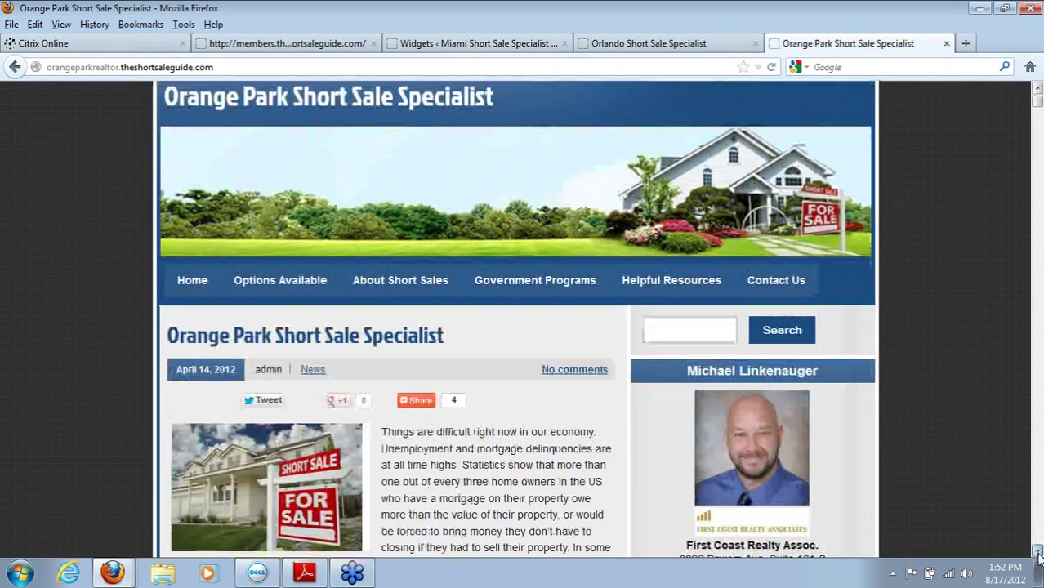
scroll(1037, 551, down, 10)
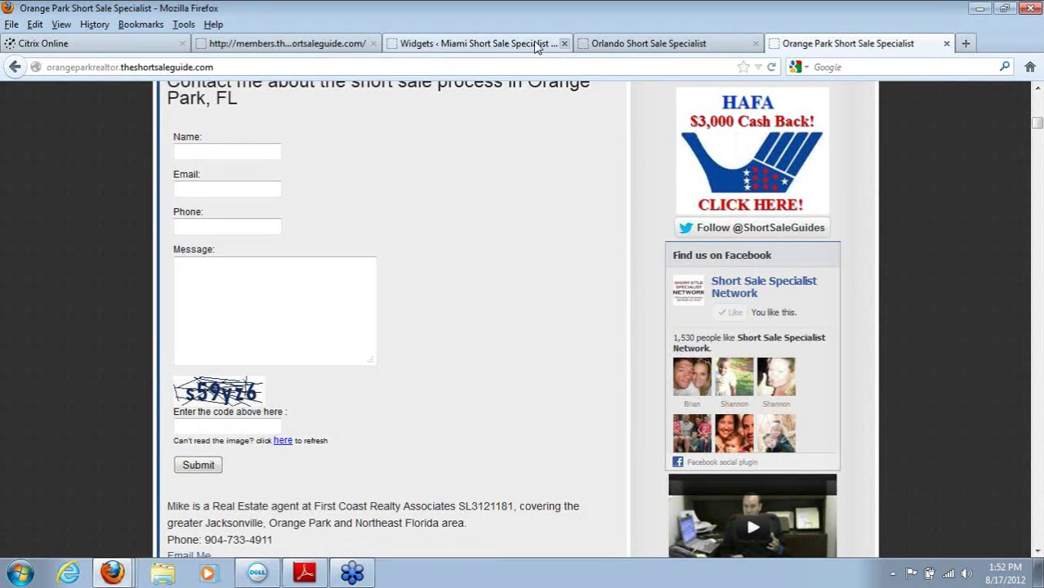
click(508, 46)
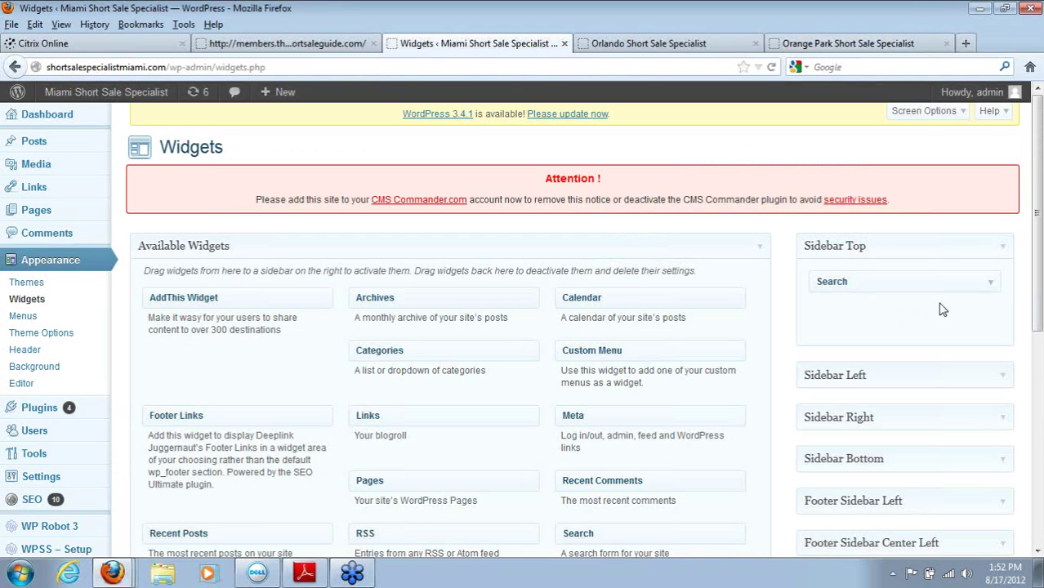
Step: Rearrange sidebar widgets and move Sidebar Bottom's Text widget into Inactive Widgets
drag(1035, 253, 1038, 303)
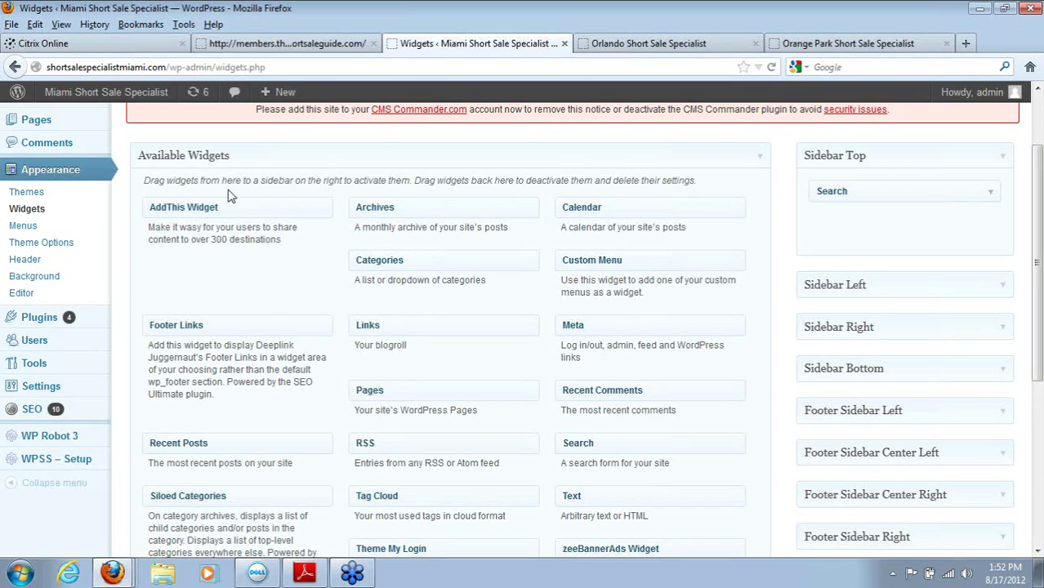
drag(544, 203, 234, 276)
drag(1035, 315, 1040, 394)
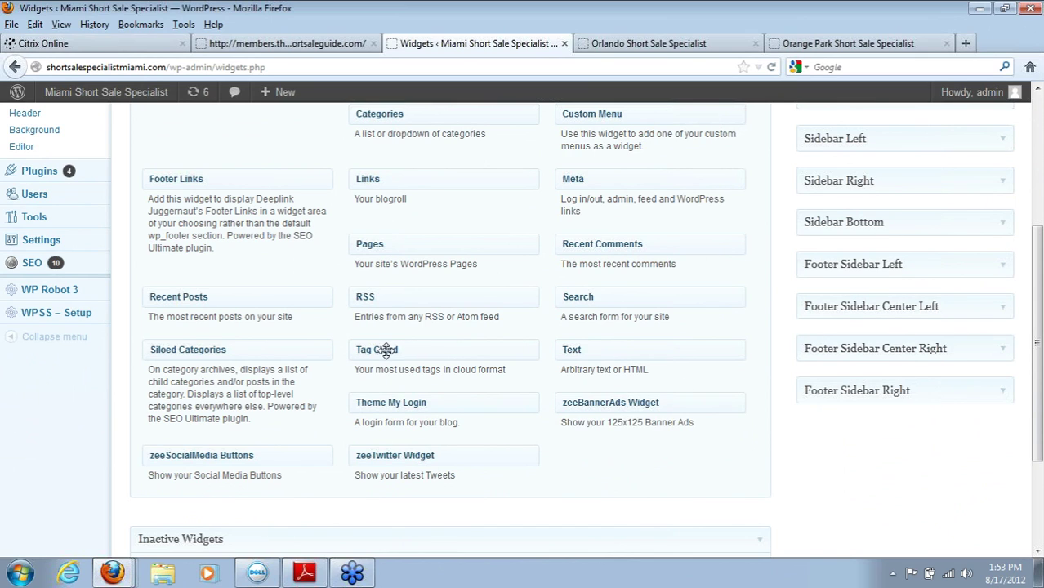
drag(380, 348, 383, 351)
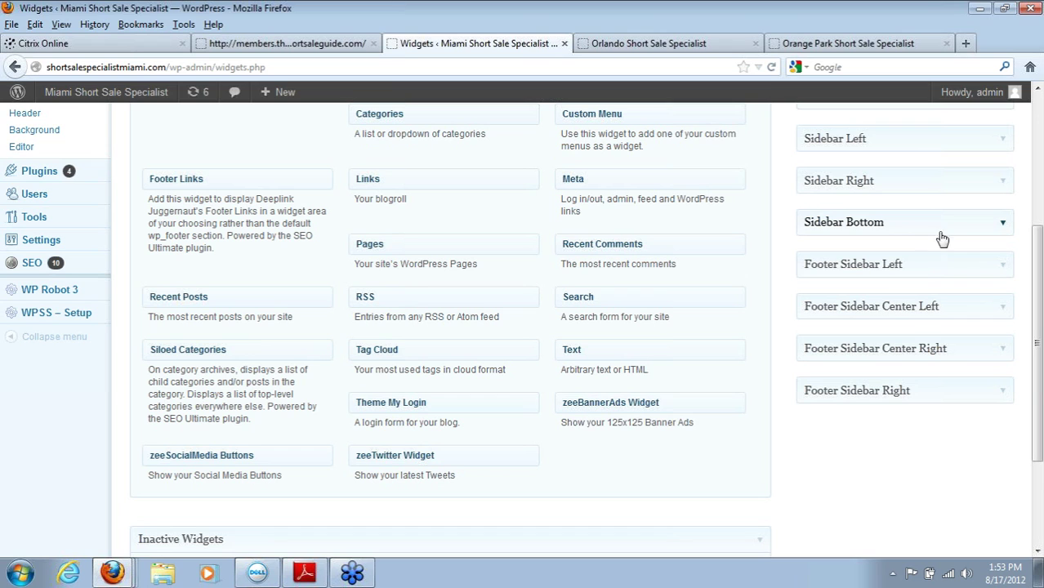
click(1003, 226)
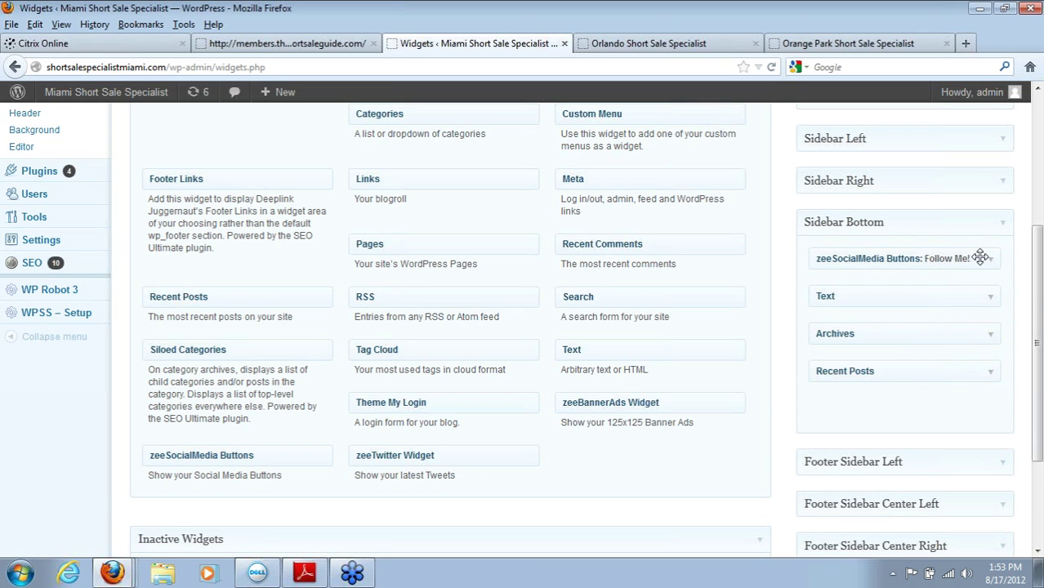
scroll(1041, 307, down, 2)
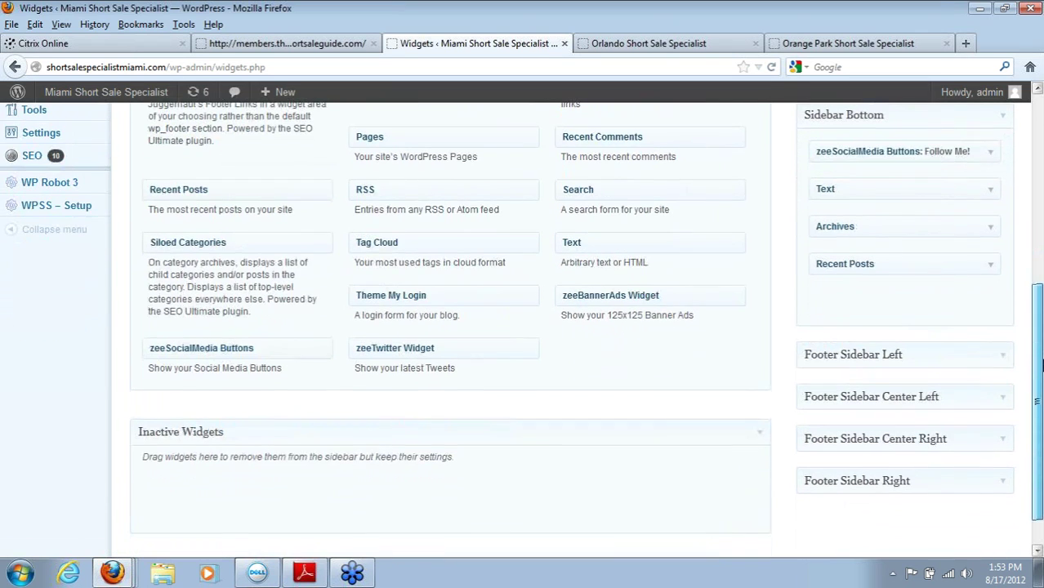
drag(876, 184, 227, 485)
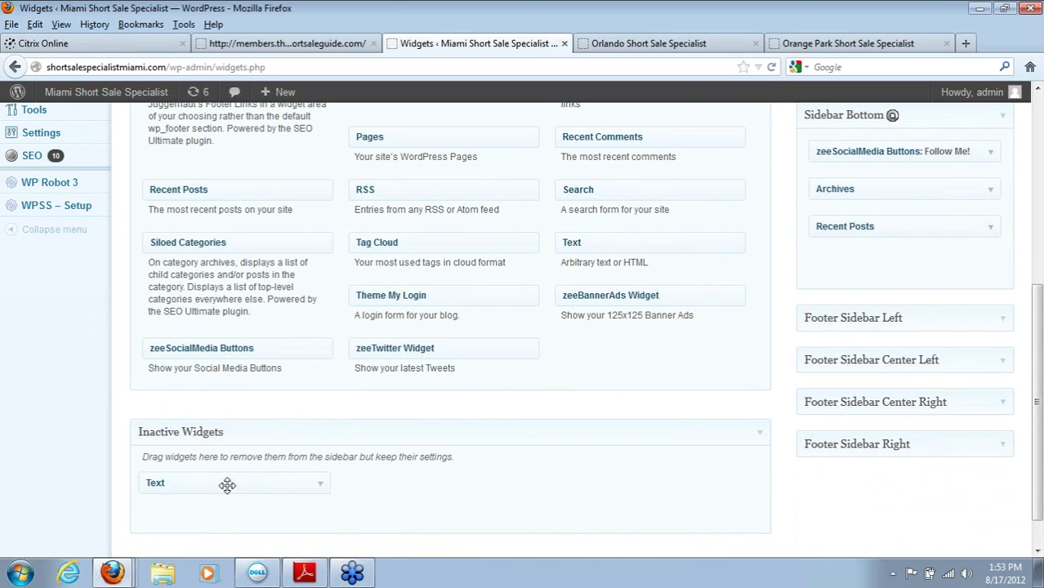
Step: Switch via the Orlando tab to the Orange Park site and scroll down its sidebar
click(658, 43)
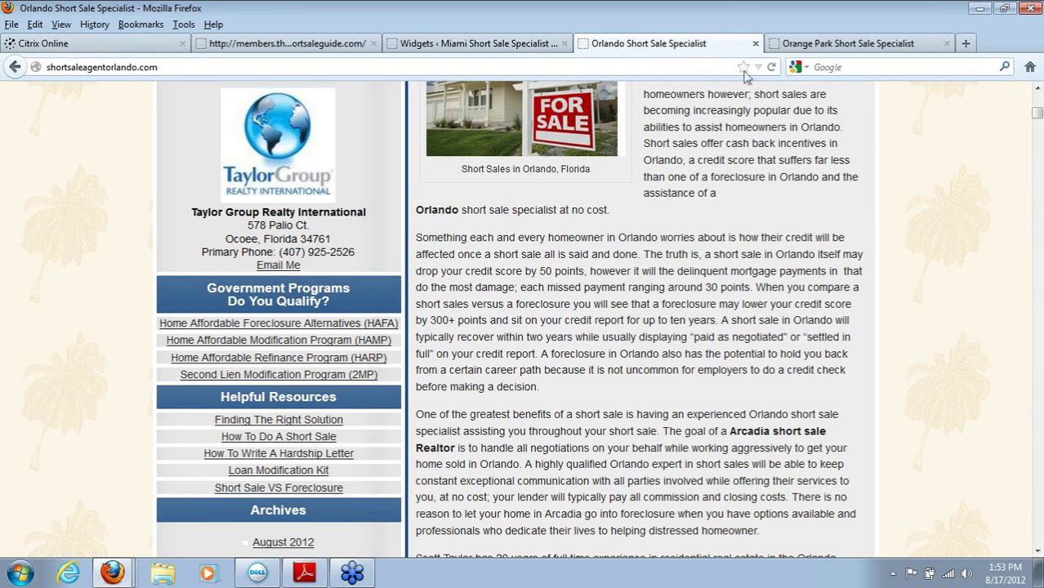
click(834, 45)
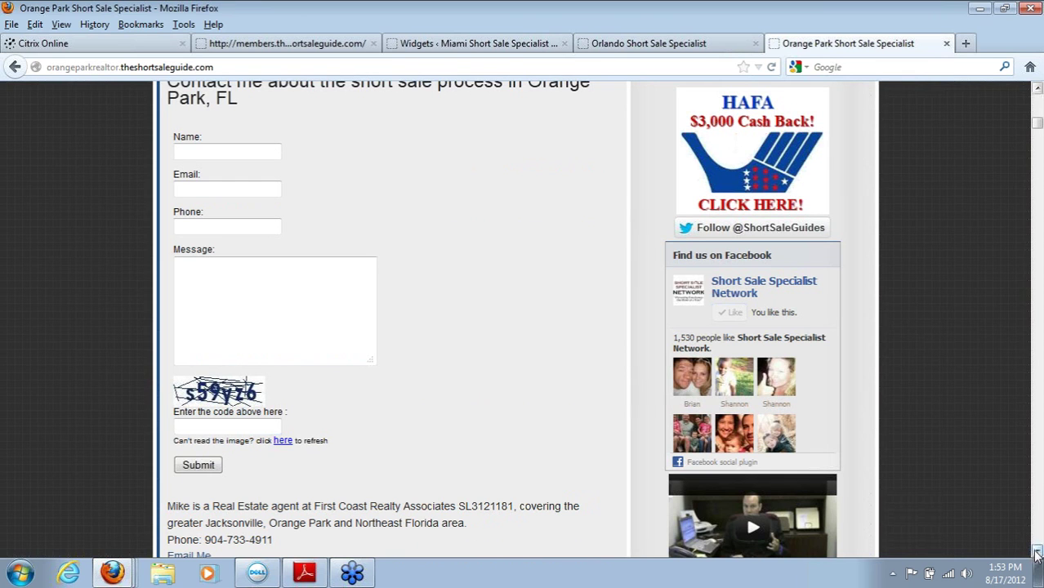
scroll(1037, 554, down, 7)
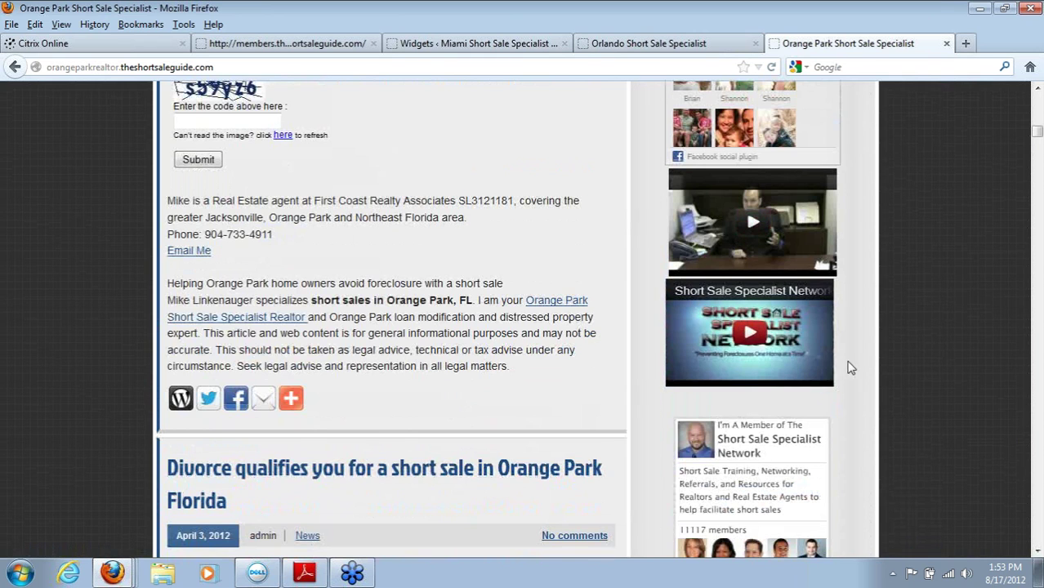
scroll(1037, 552, down, 5)
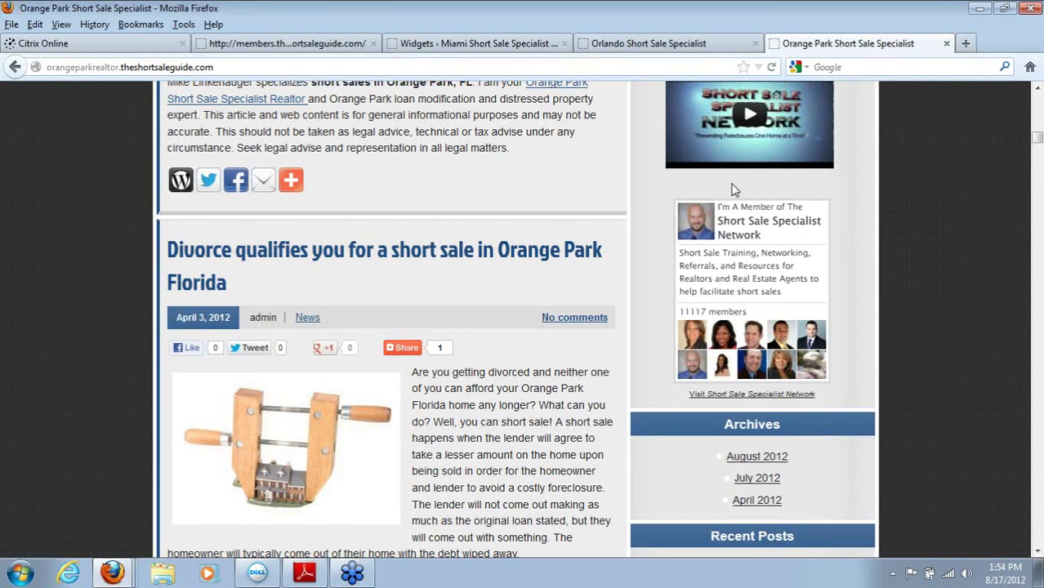
Step: In a new tab, open the Realtor's Designations and Certifications page from the address suggestions
click(963, 44)
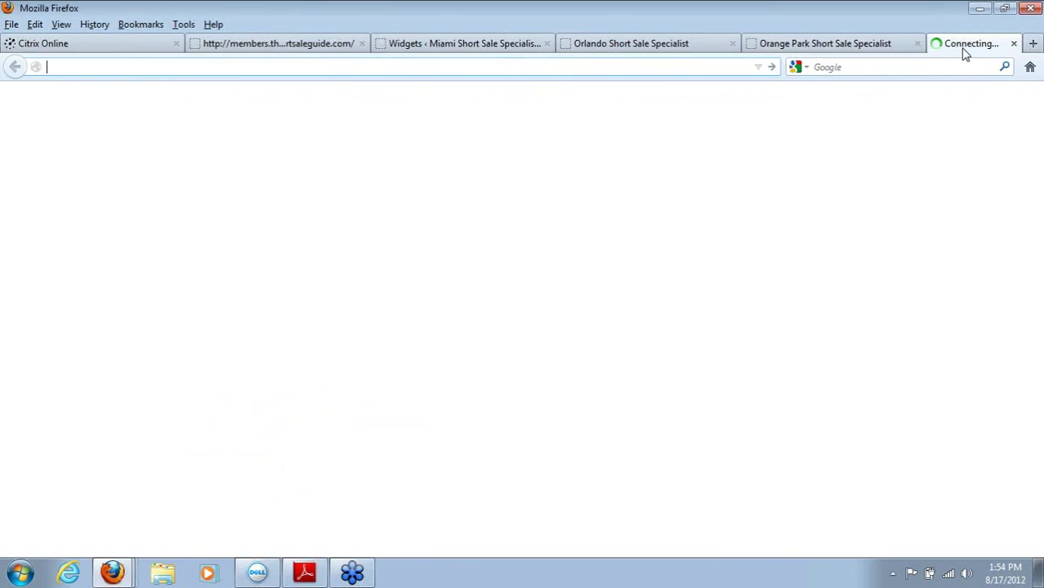
text(r)
key(BackSpace)
key(BackSpace)
text(de)
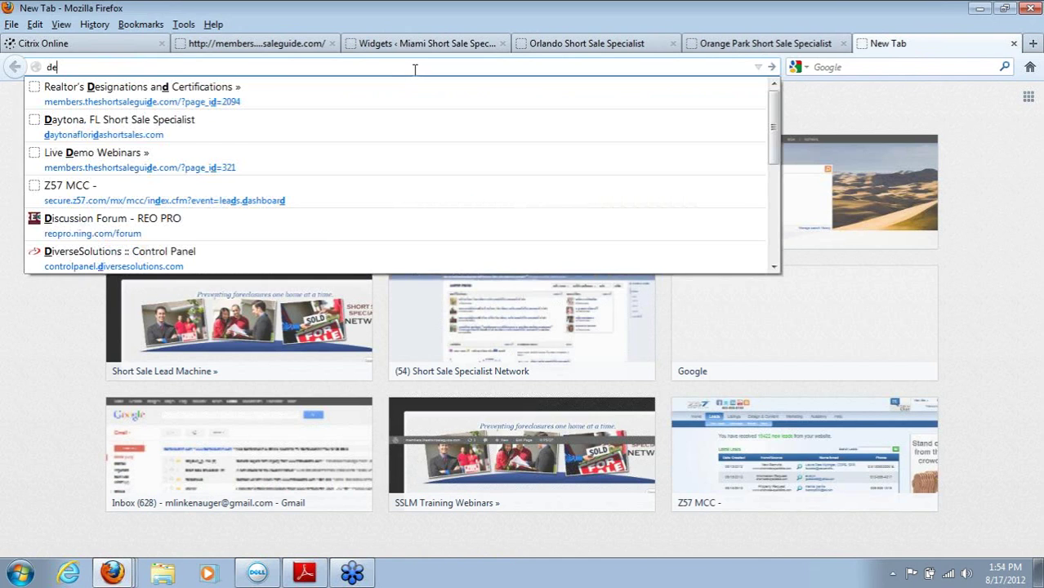
click(390, 95)
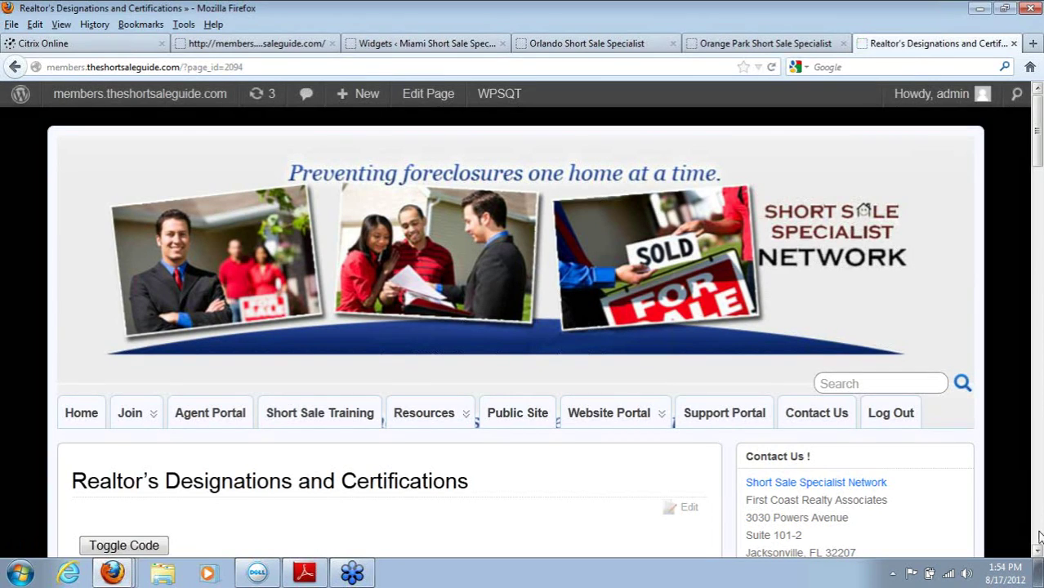
Step: Select the SFR and CDPE certification badges and view their HTML code
scroll(1037, 552, down, 12)
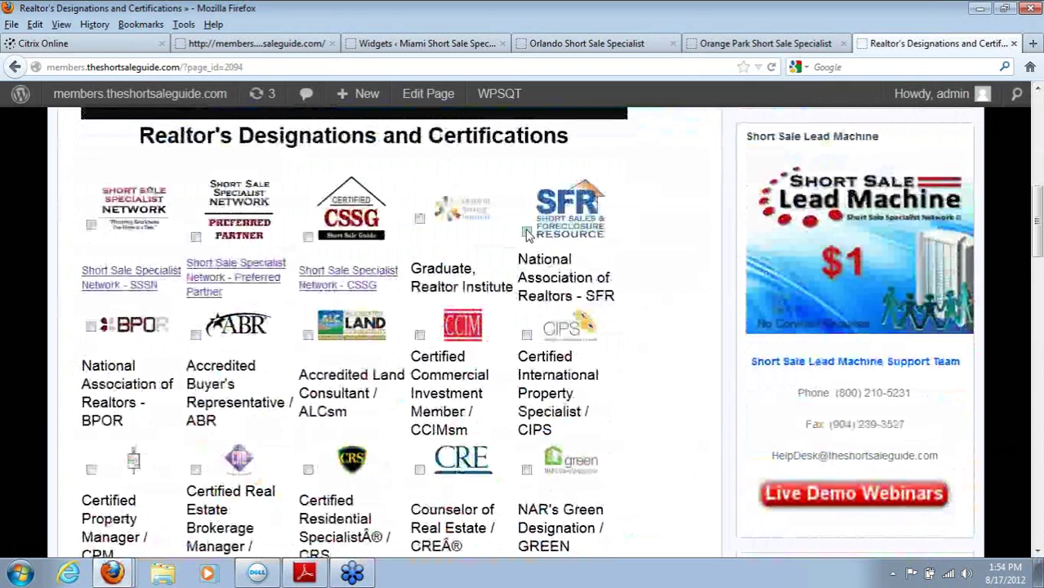
click(527, 233)
scroll(527, 235, up, 2)
scroll(1039, 541, down, 10)
scroll(1039, 549, down, 5)
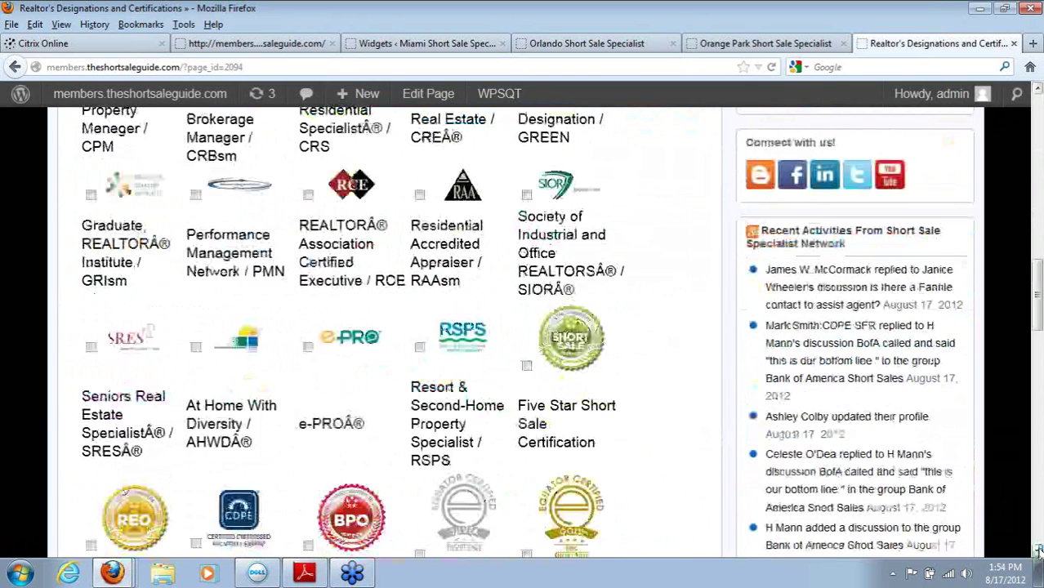
click(195, 384)
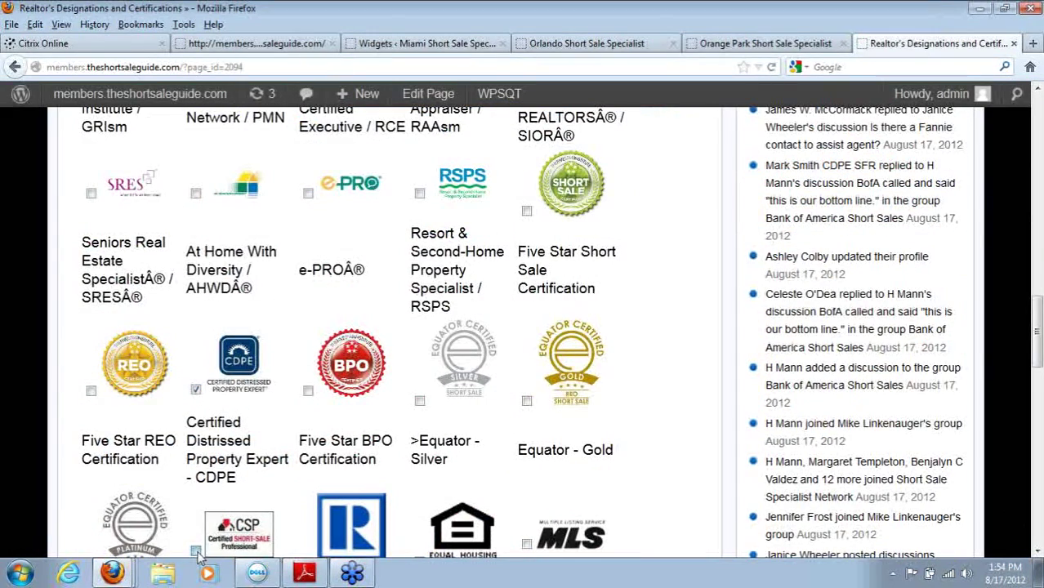
drag(1036, 331, 991, 175)
click(121, 235)
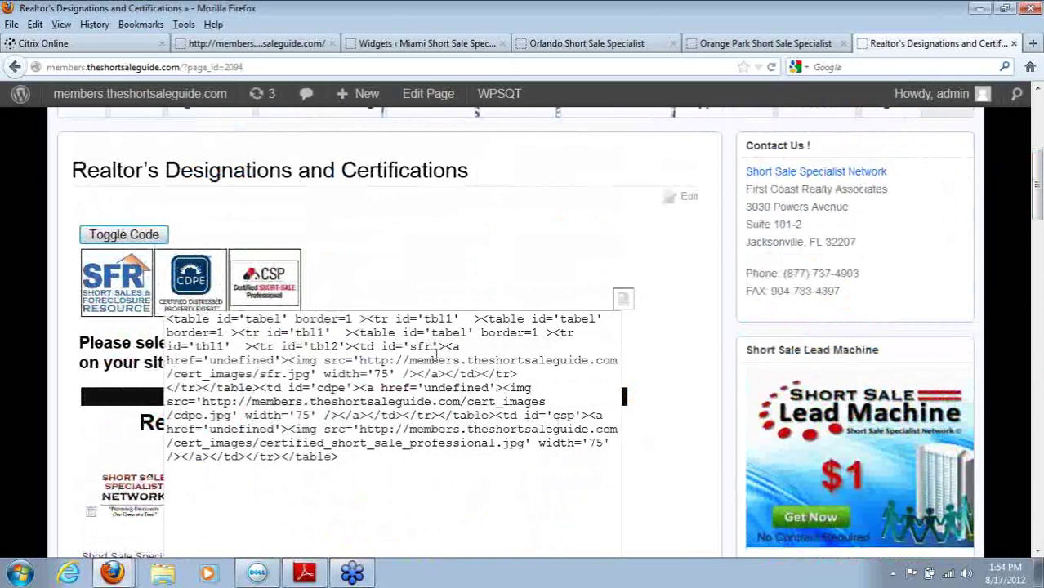
click(623, 299)
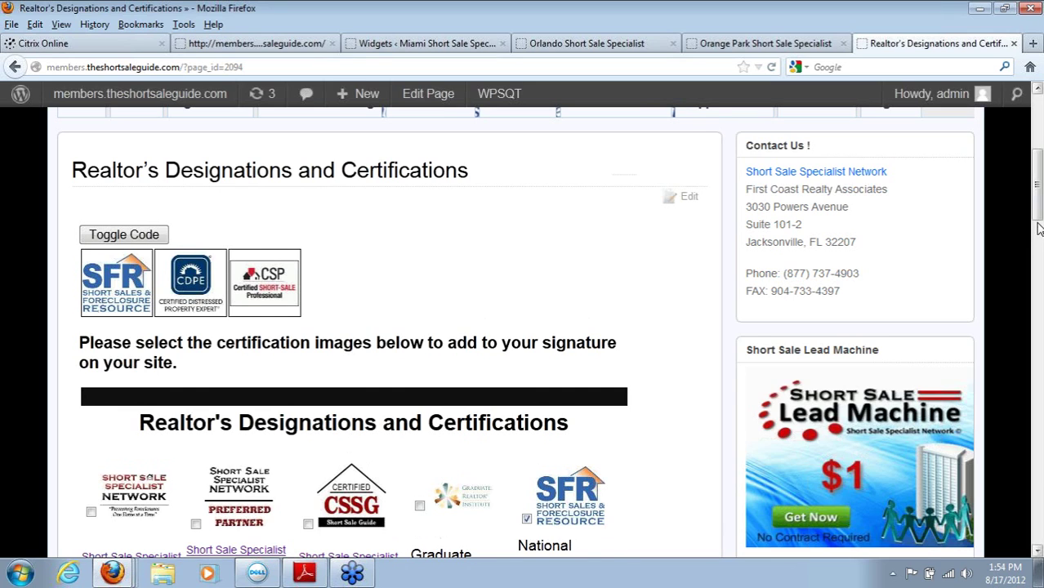
scroll(1038, 228, down, 5)
scroll(1033, 245, up, 9)
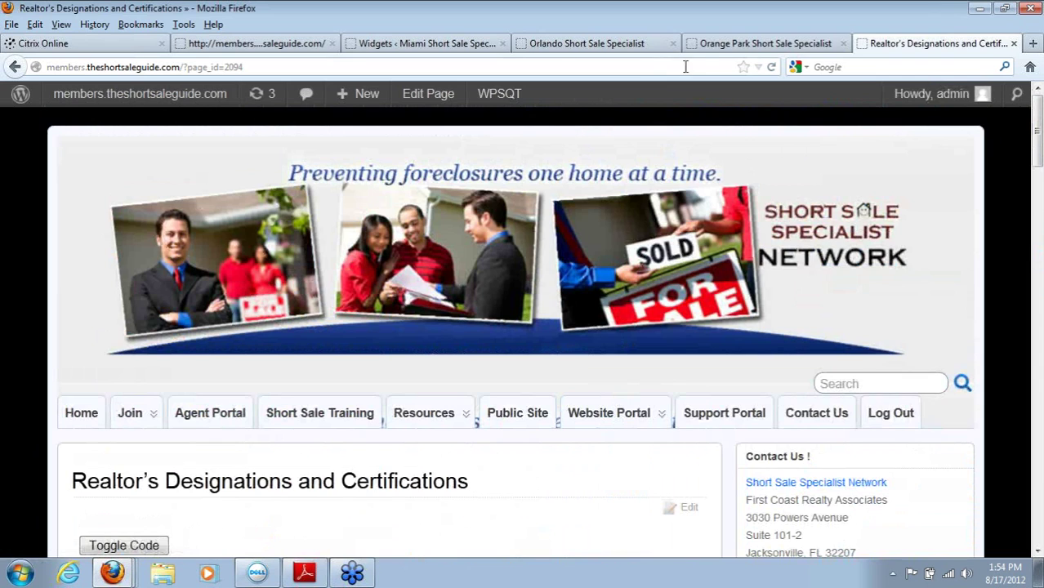
Step: Go through the Orange Park and Orlando tabs back to the Miami Widgets screen's Inactive Widgets
click(740, 45)
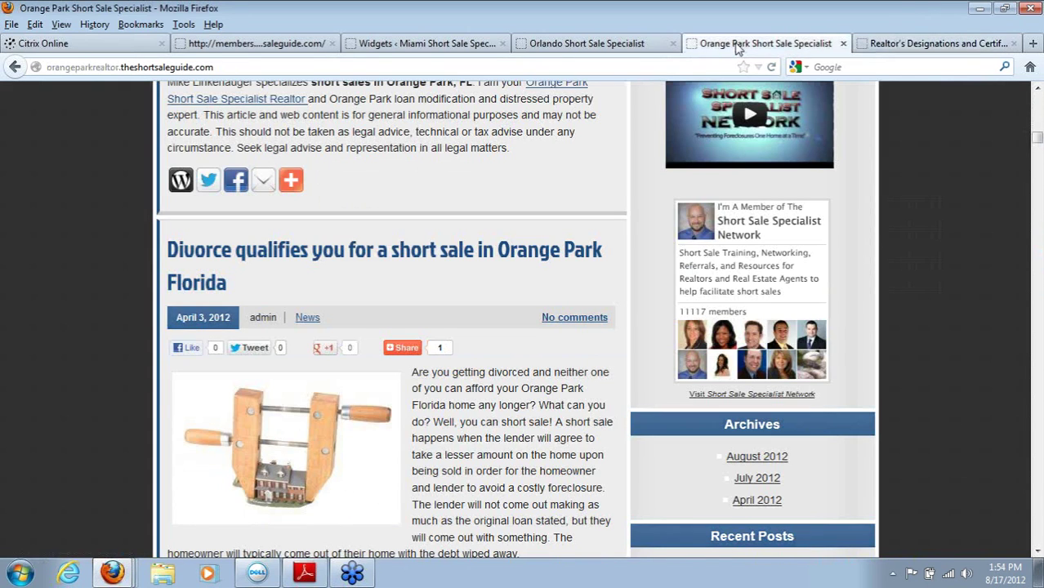
click(574, 46)
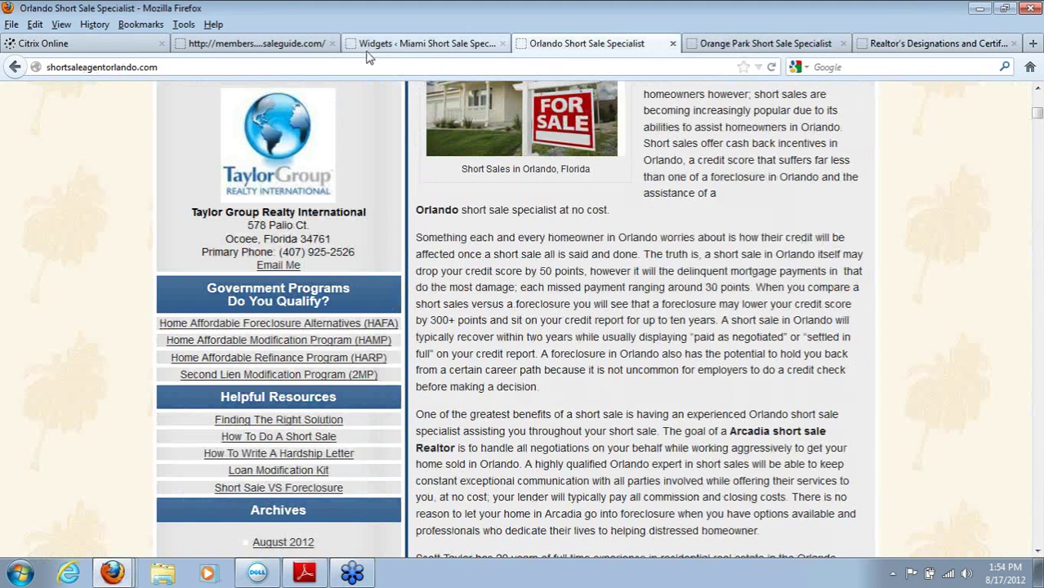
click(392, 46)
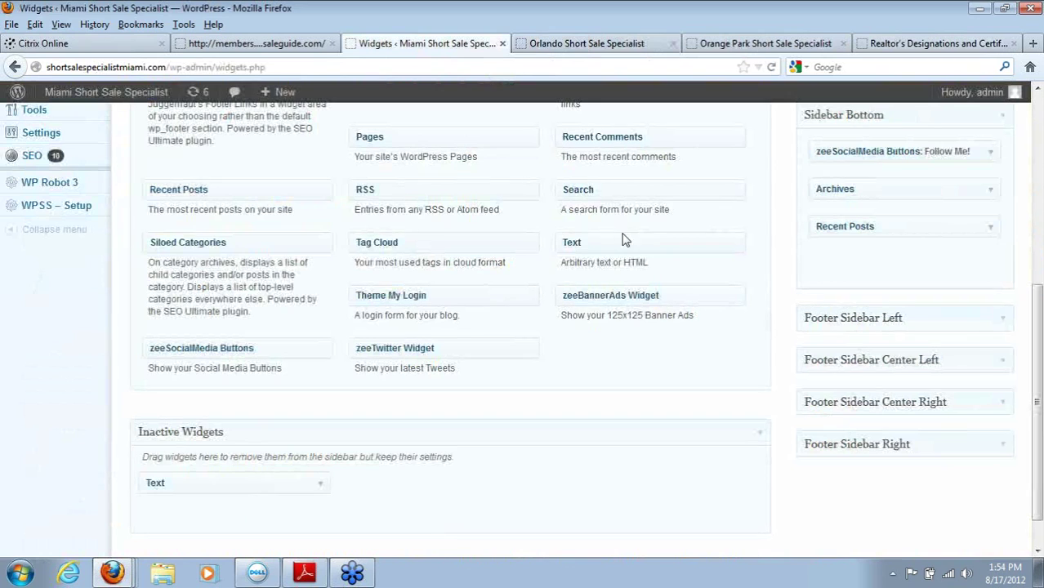
drag(590, 242, 282, 447)
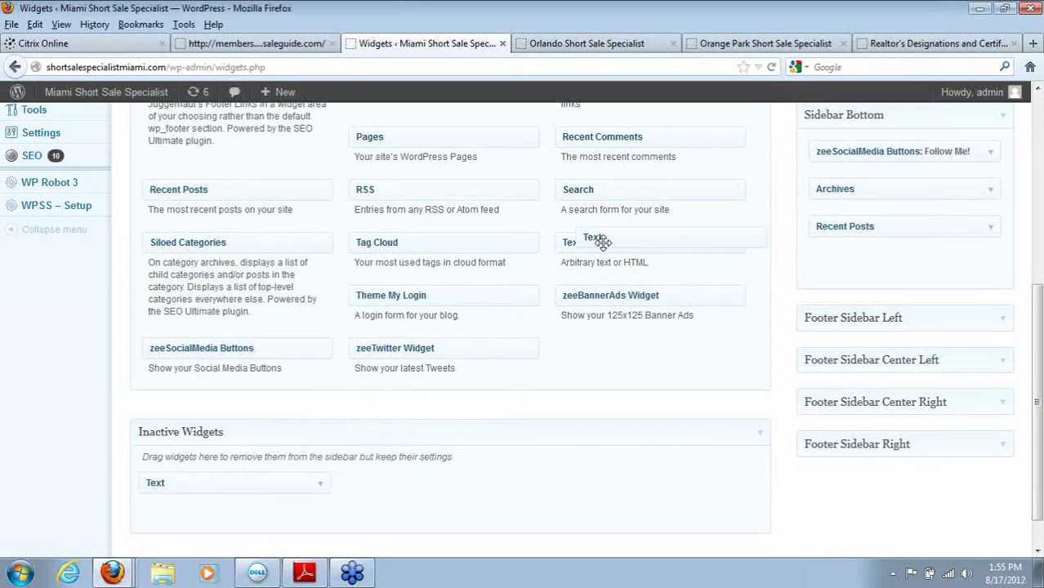
drag(1040, 318, 1040, 343)
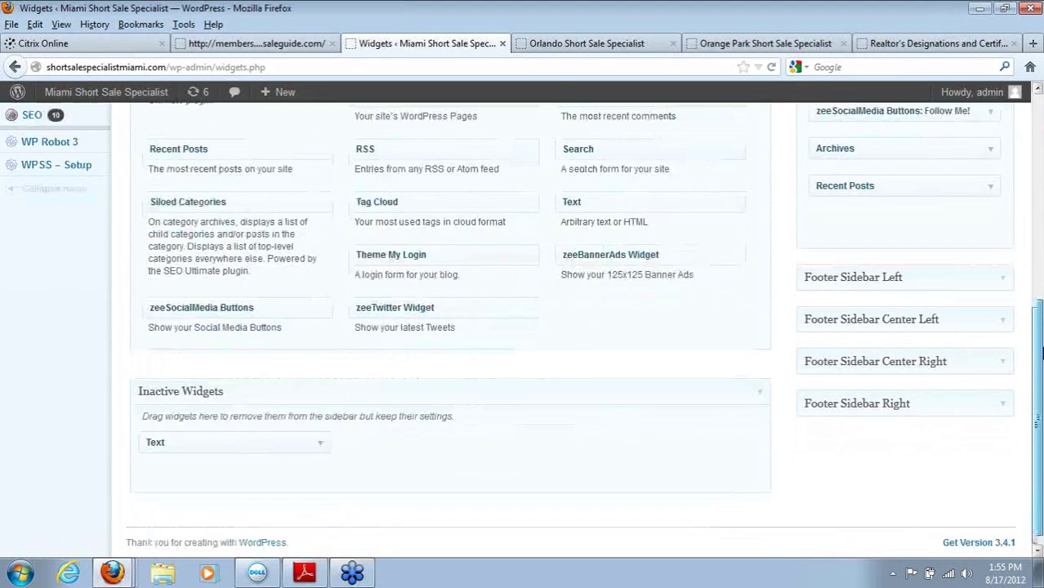
drag(187, 418, 512, 452)
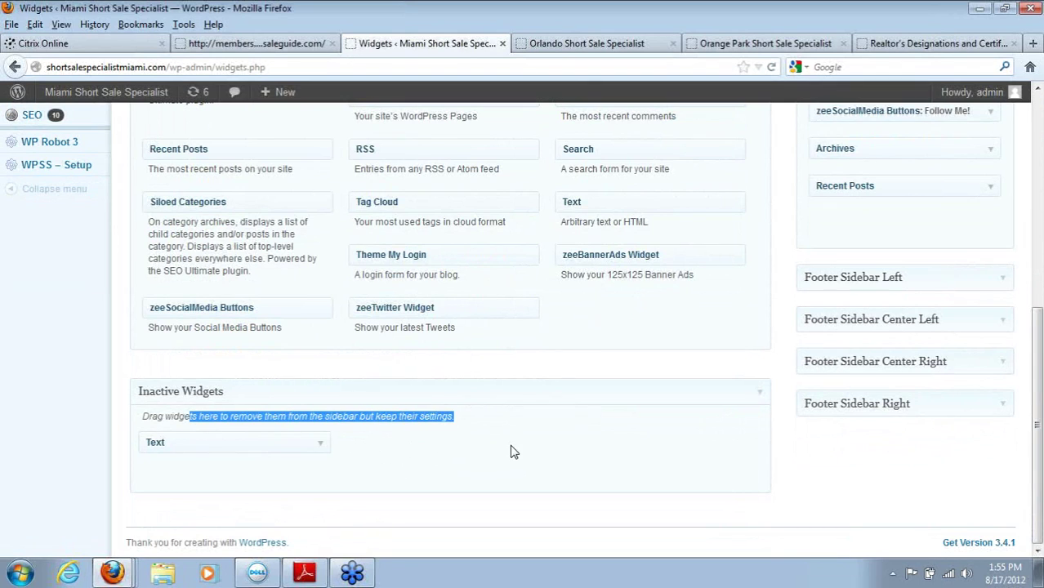
click(436, 423)
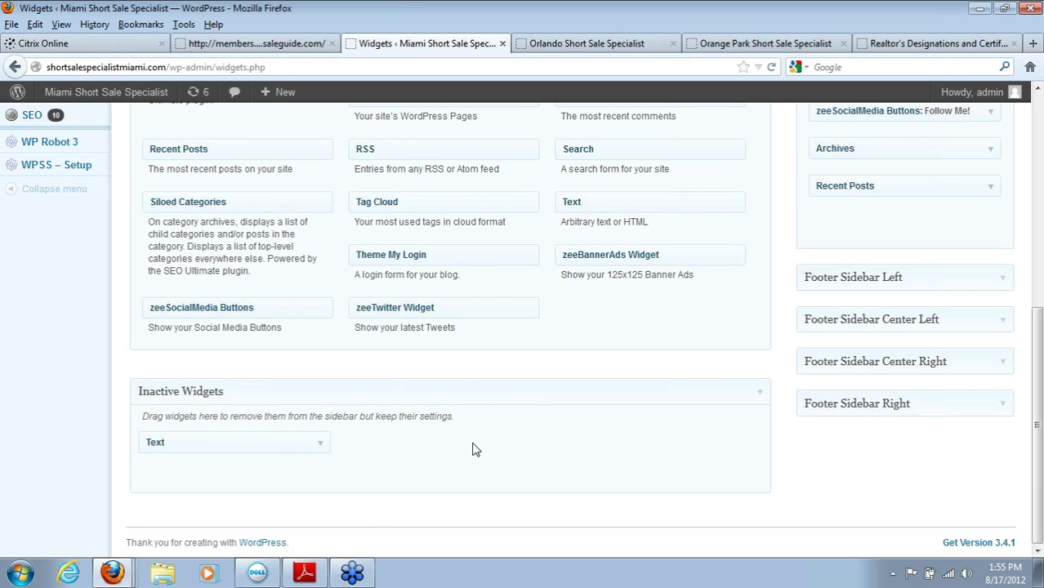
Step: Expand the inactive Text widget and delete its Flash badge embed code
click(324, 445)
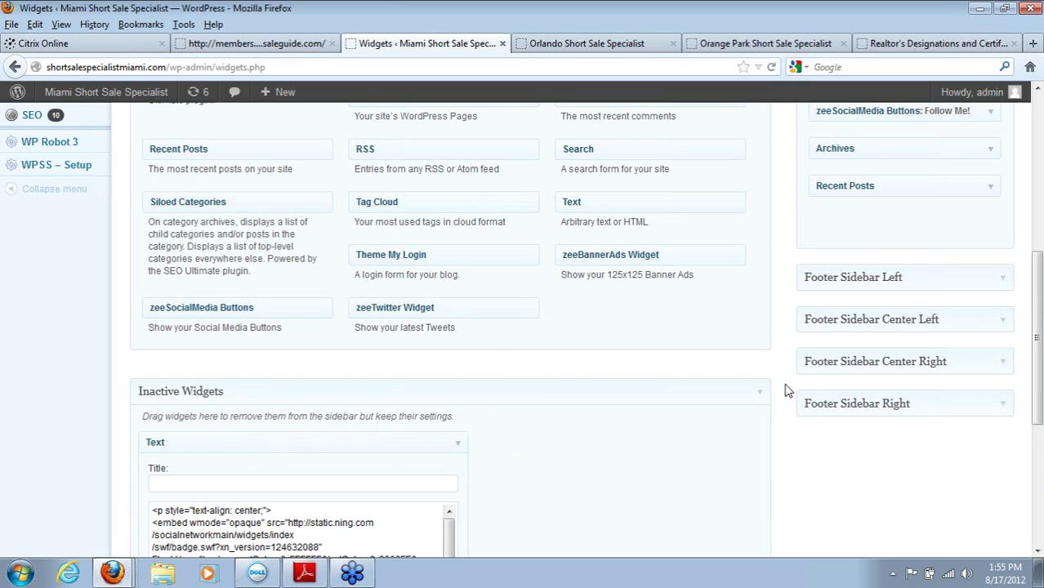
scroll(1035, 291, down, 3)
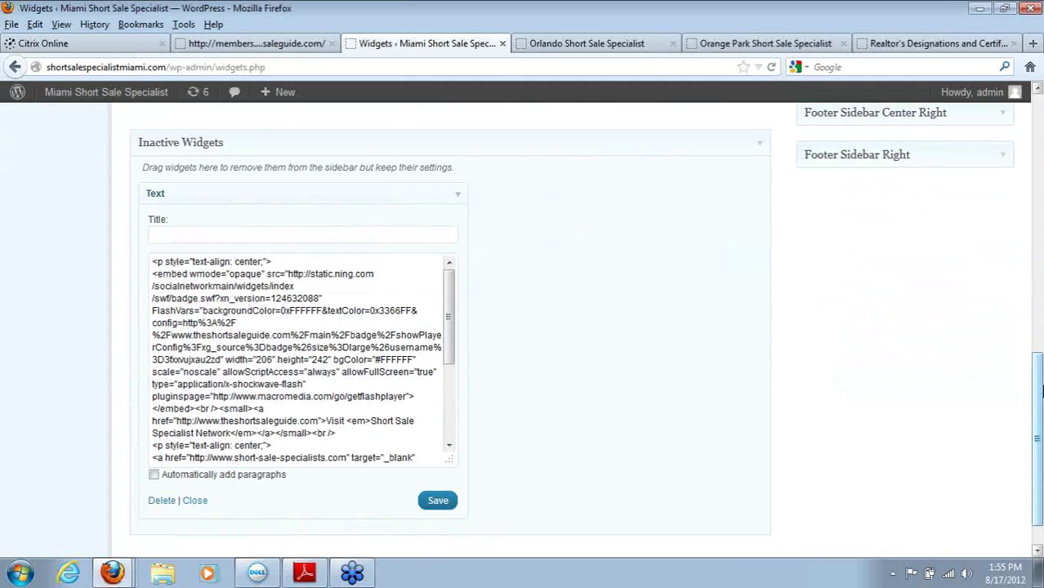
drag(151, 274, 327, 458)
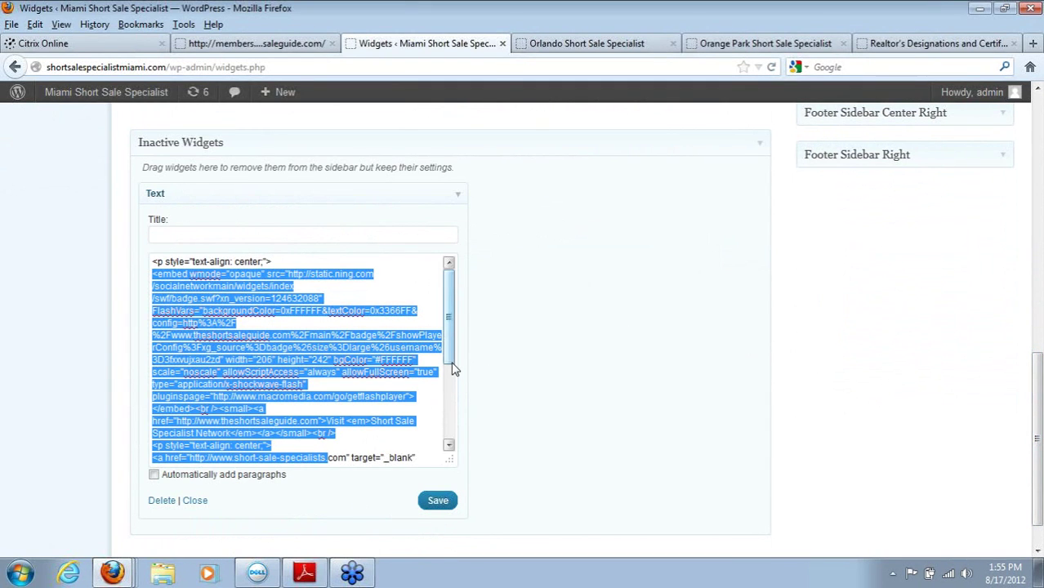
drag(450, 356, 460, 473)
scroll(294, 359, up, 4)
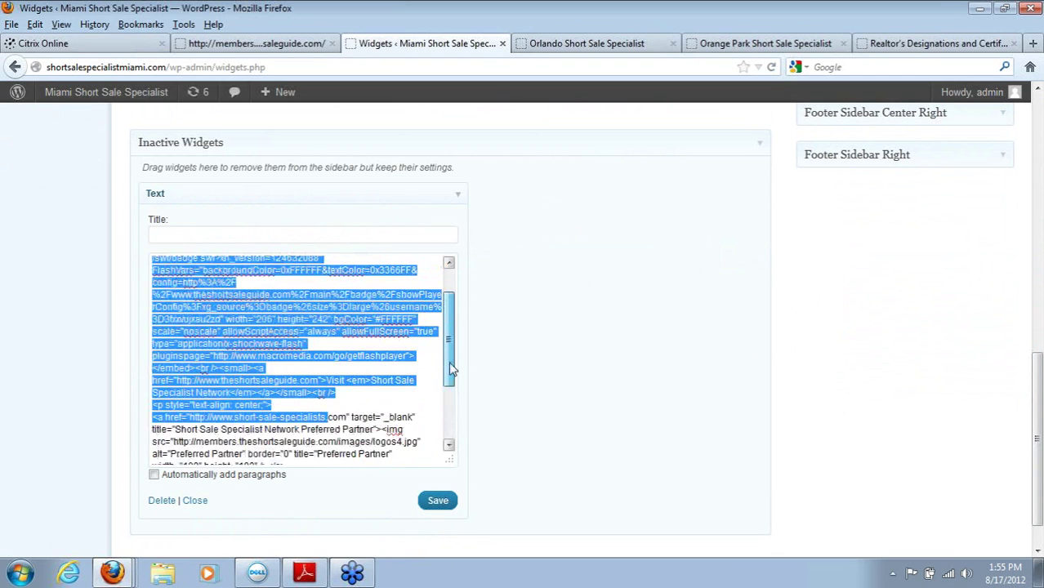
click(155, 282)
drag(151, 274, 423, 442)
key(Delete)
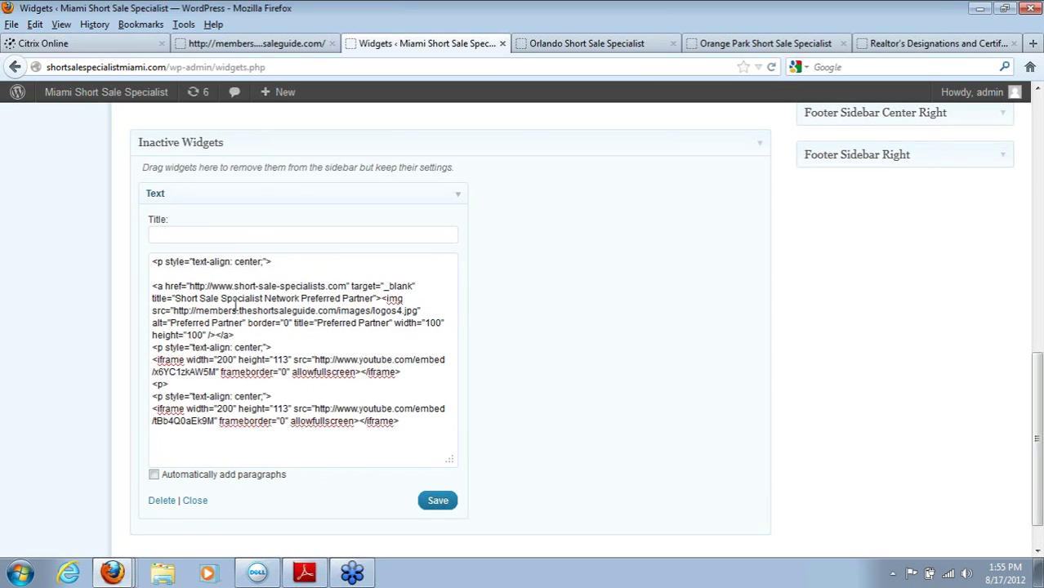
Step: Delete the link image and video embeds, keeping only the <p style="text-align: center;"> line
drag(154, 281, 465, 464)
key(Delete)
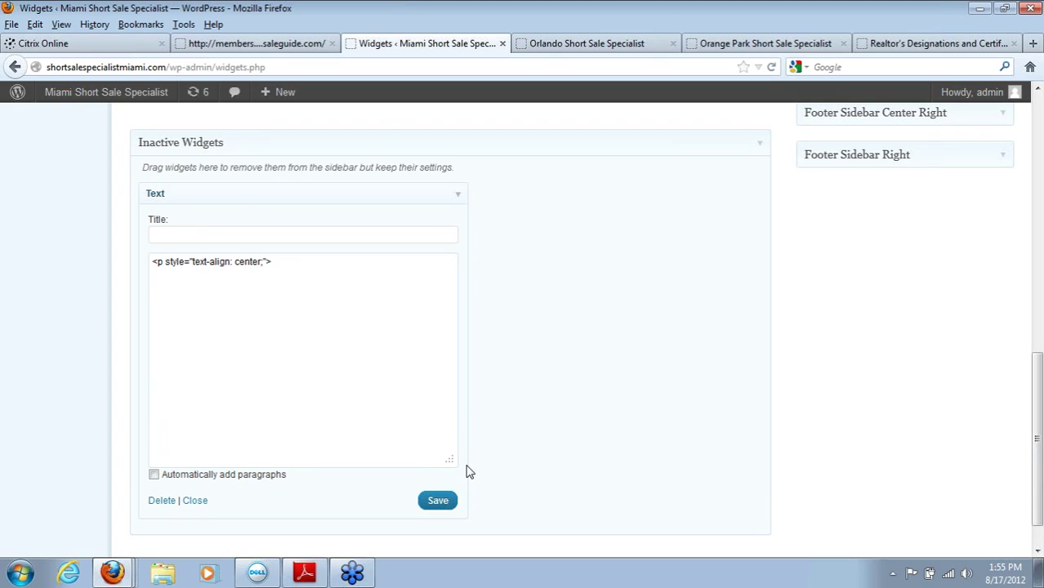
triple_click(294, 266)
click(294, 267)
key(ctrl+a)
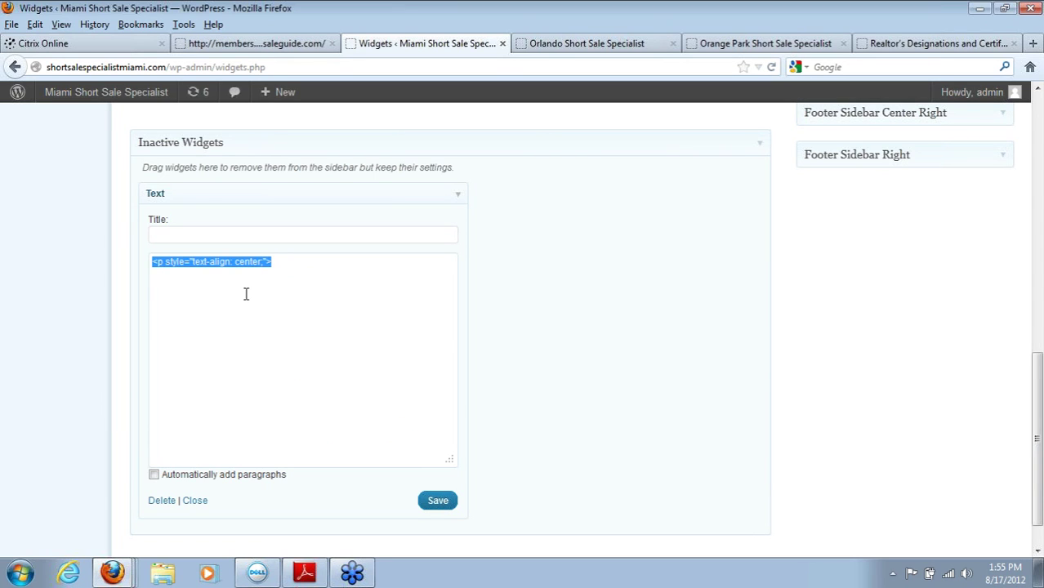
click(245, 285)
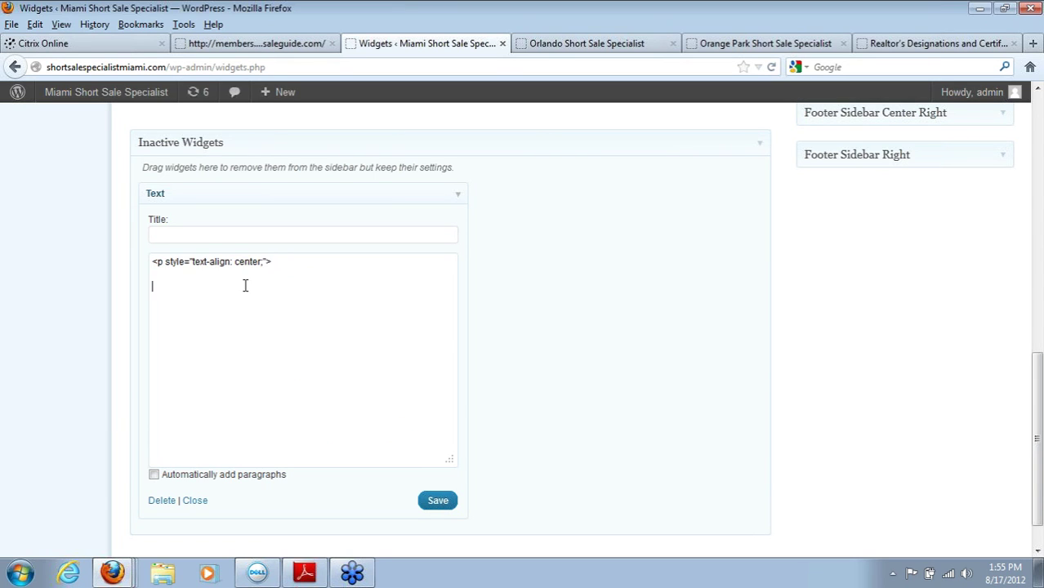
click(604, 45)
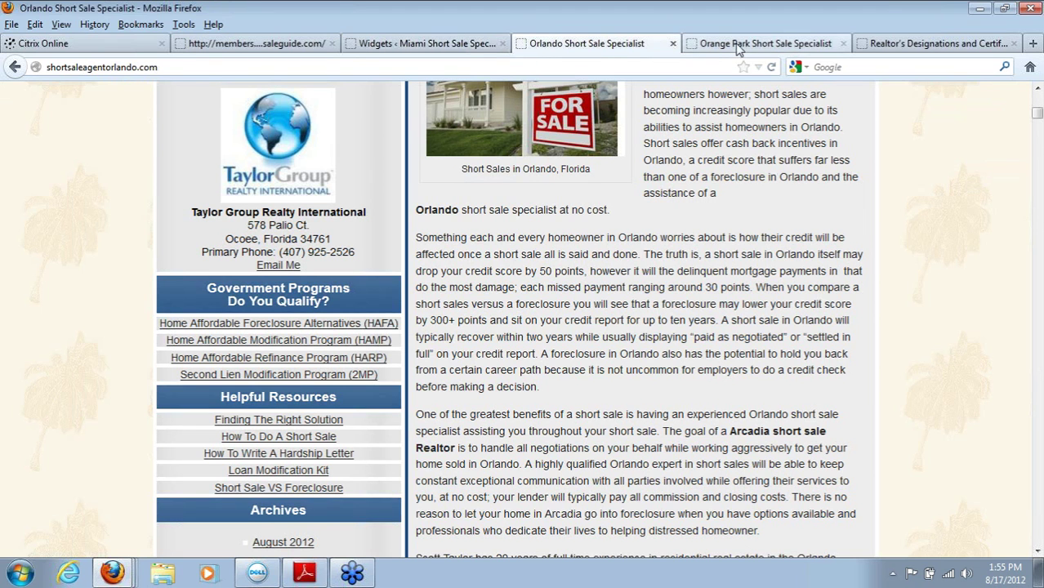
click(743, 46)
mouse_move(743, 257)
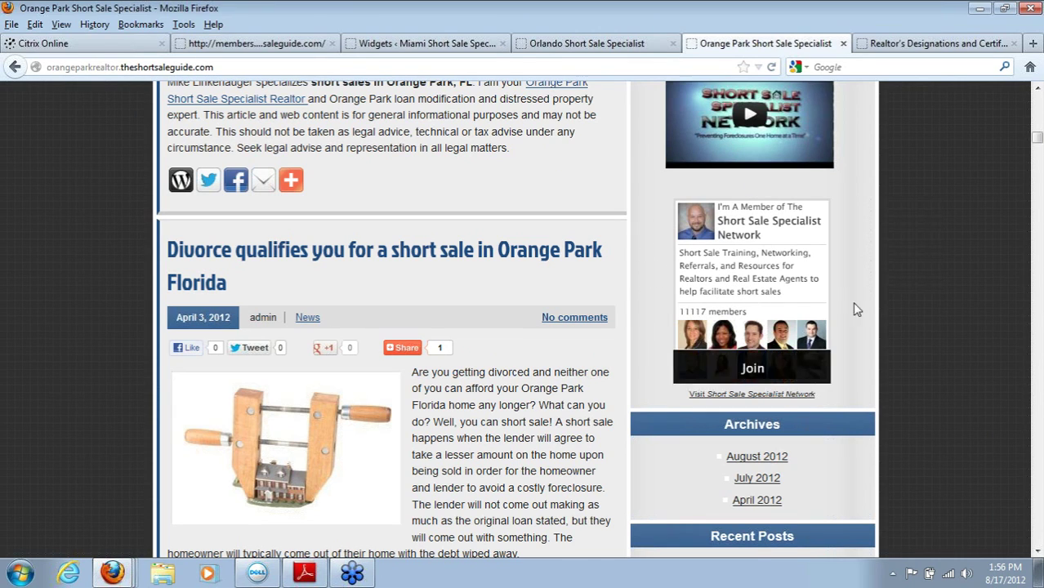
mouse_move(763, 282)
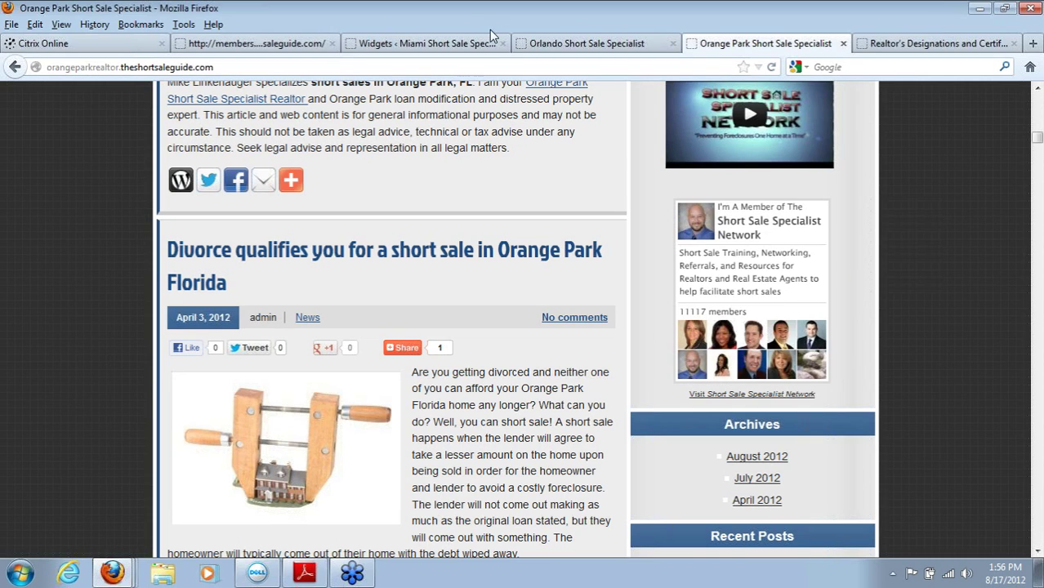
click(439, 45)
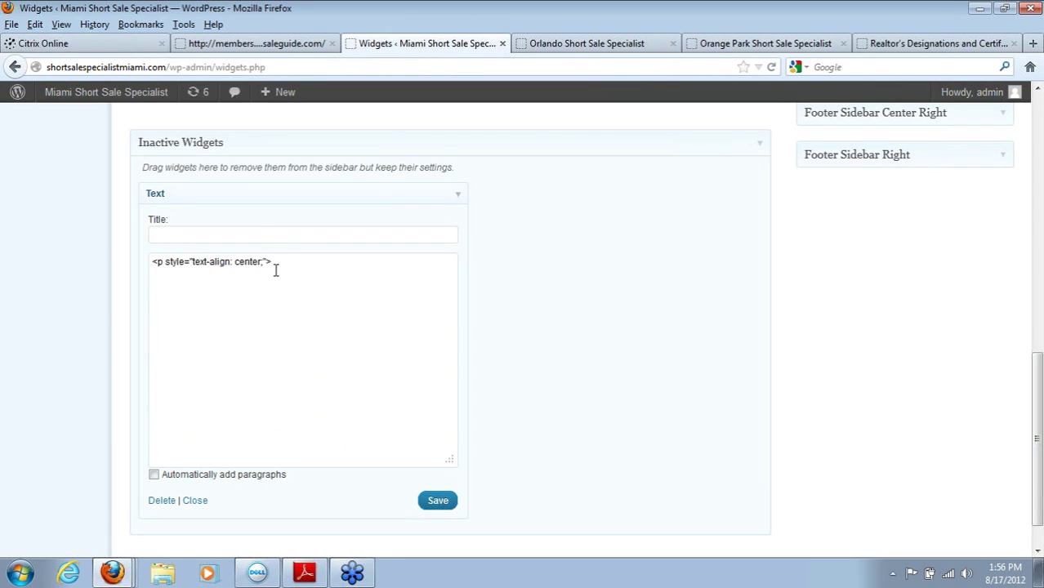
triple_click(148, 269)
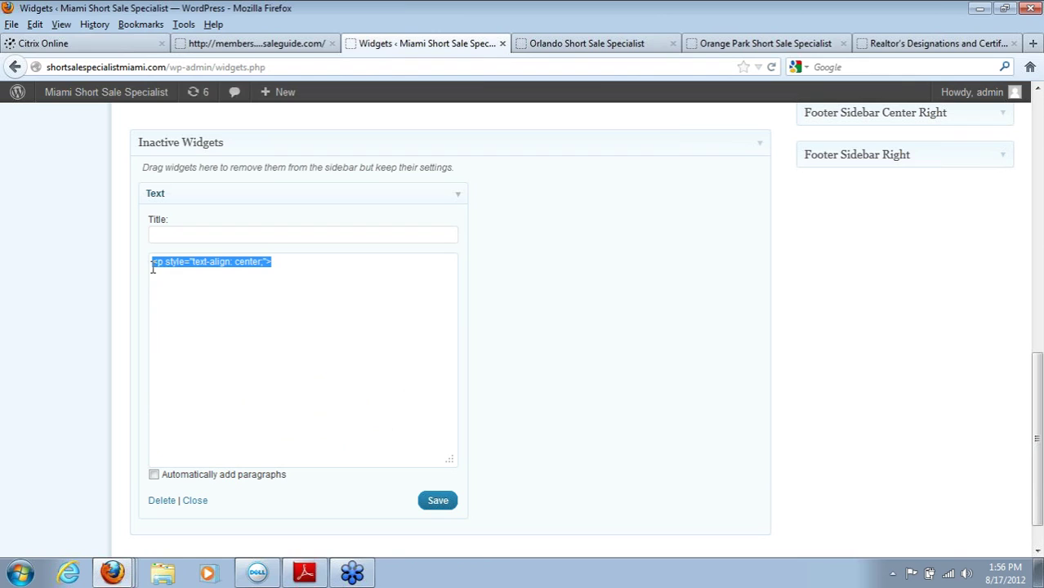
click(184, 269)
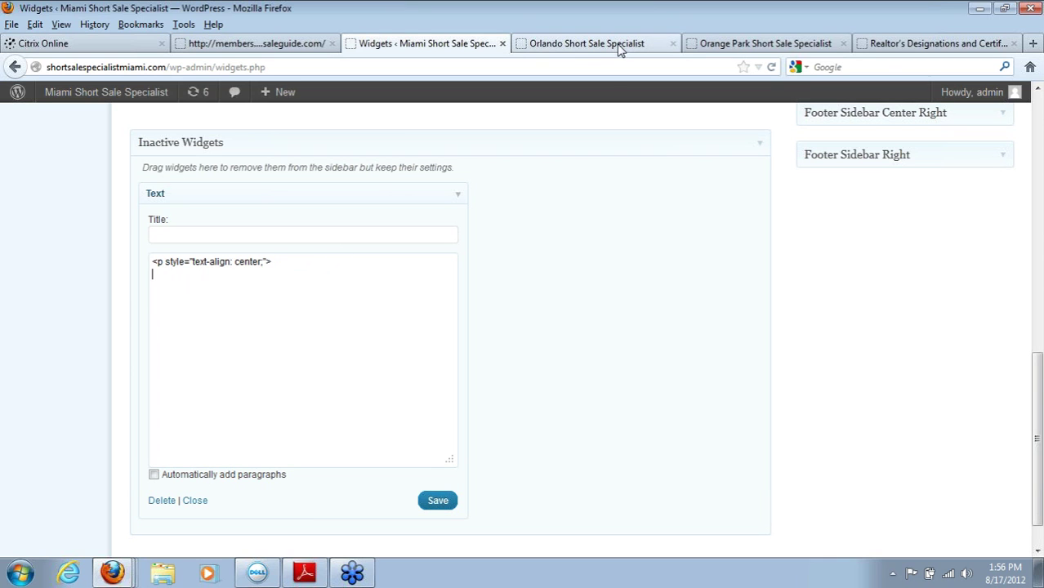
Step: In the Realtor's Designations tab, enter the autocompleted theshortsaleguide.com address
click(896, 47)
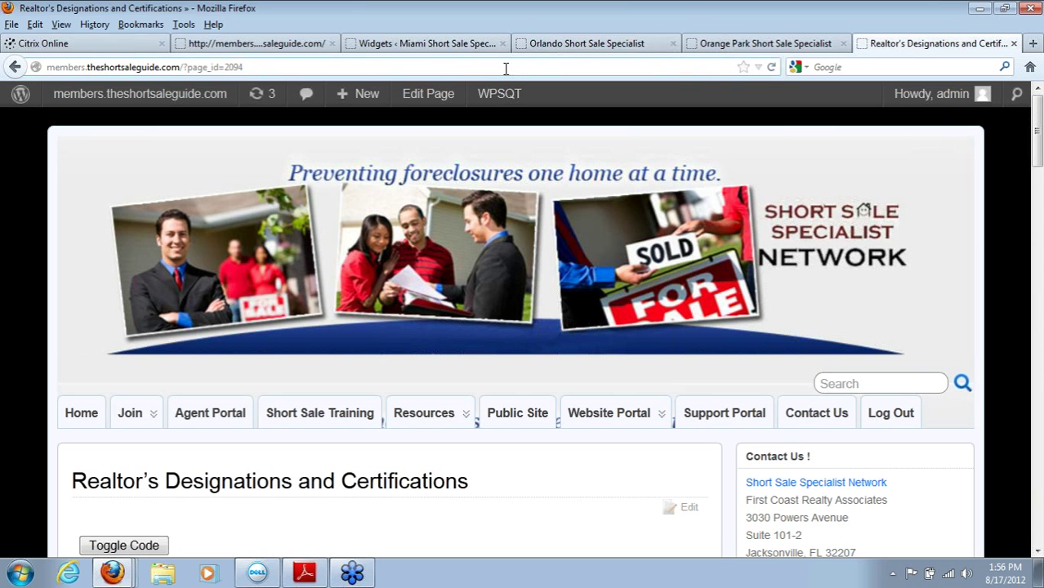
click(506, 69)
text(j)
key(BackSpace)
text(the)
key(Return)
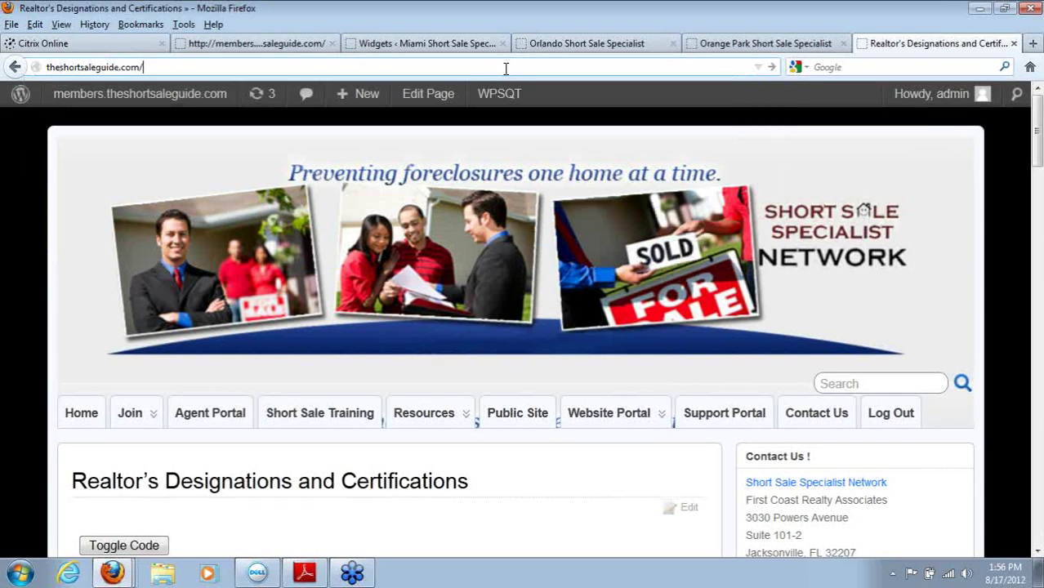
key(Return)
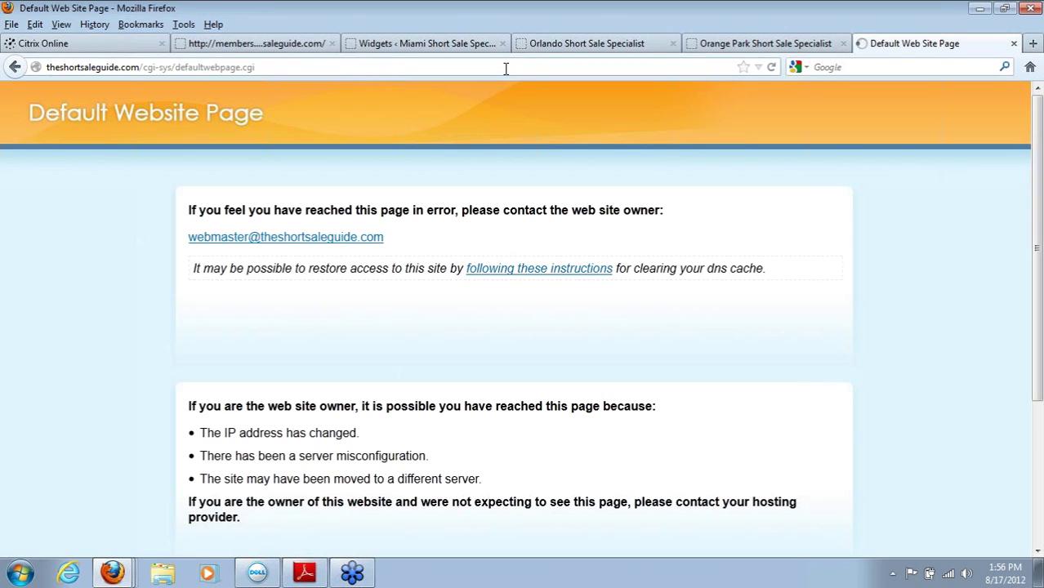
click(143, 68)
key(BackSpace)
text(www.)
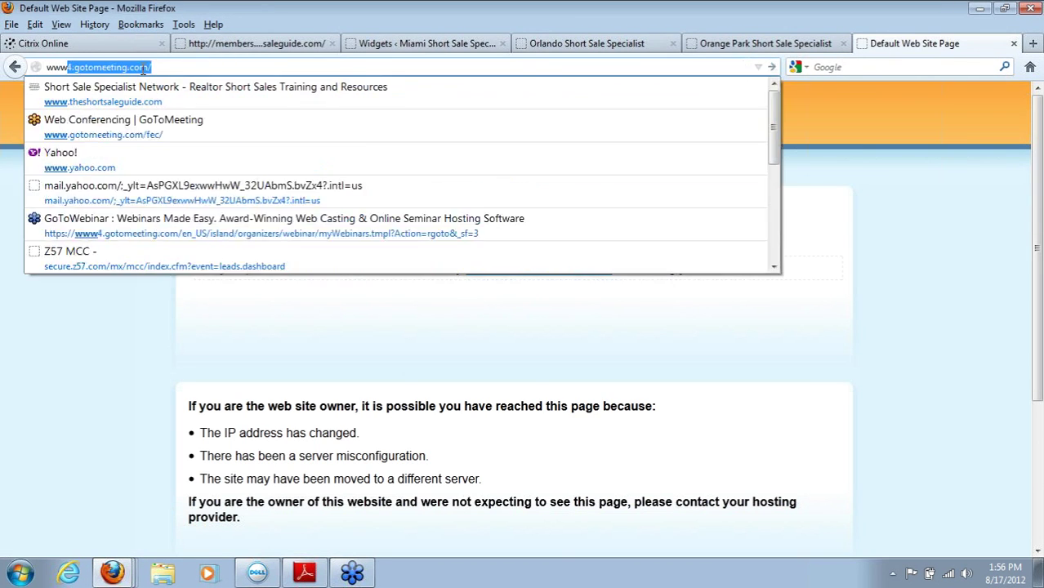
text(theshortsalegu)
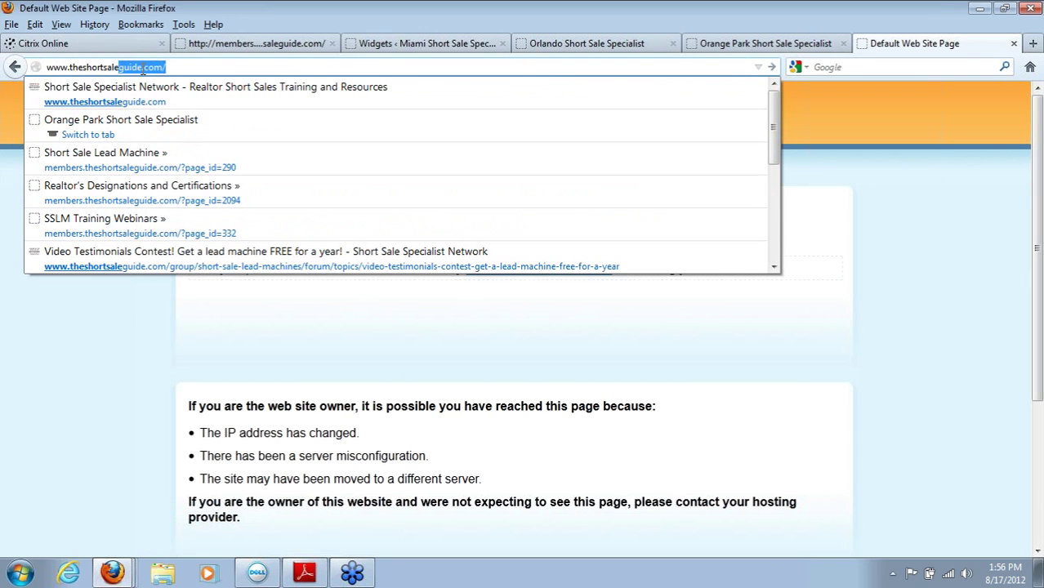
text(ide.com/)
key(Return)
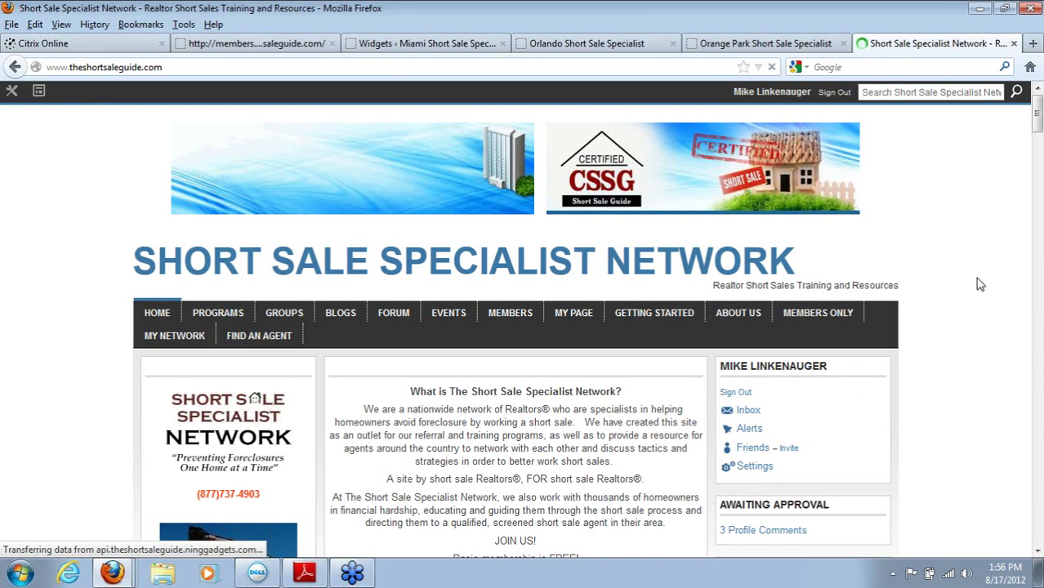
mouse_move(514, 321)
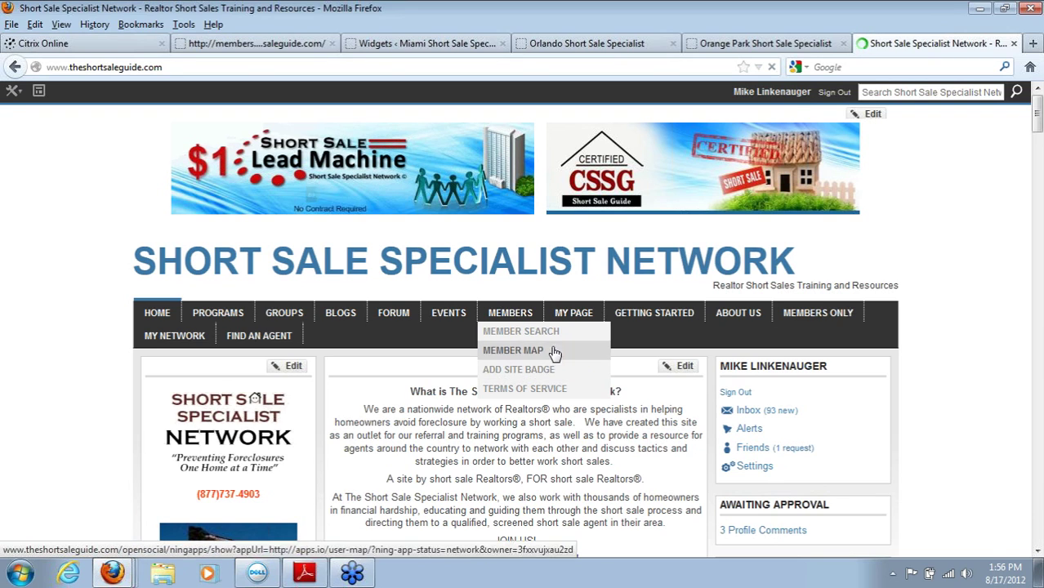
mouse_move(576, 321)
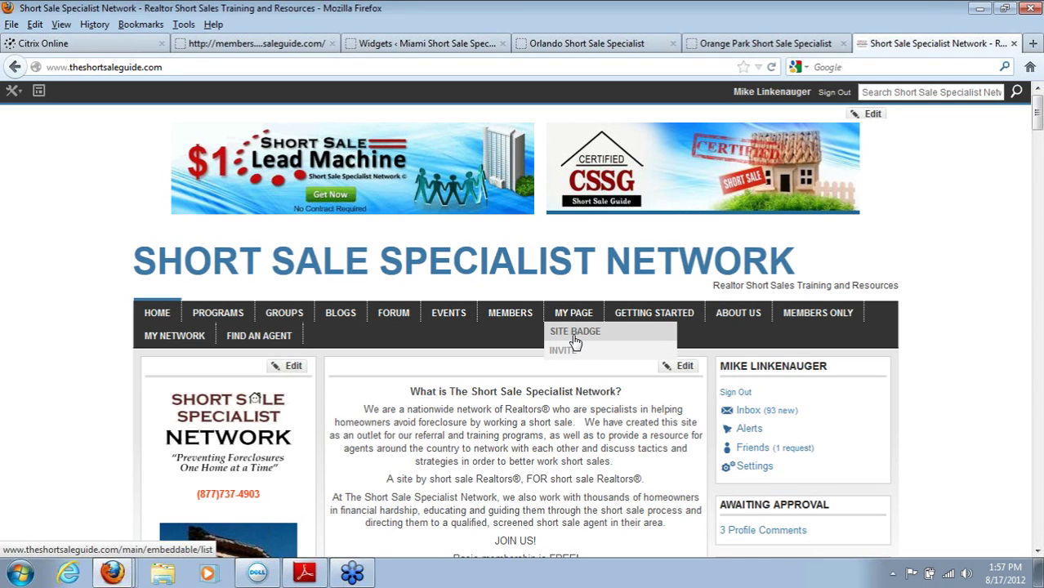
Step: Open the MY PAGE Site Badge page and choose the Large badge size
click(575, 341)
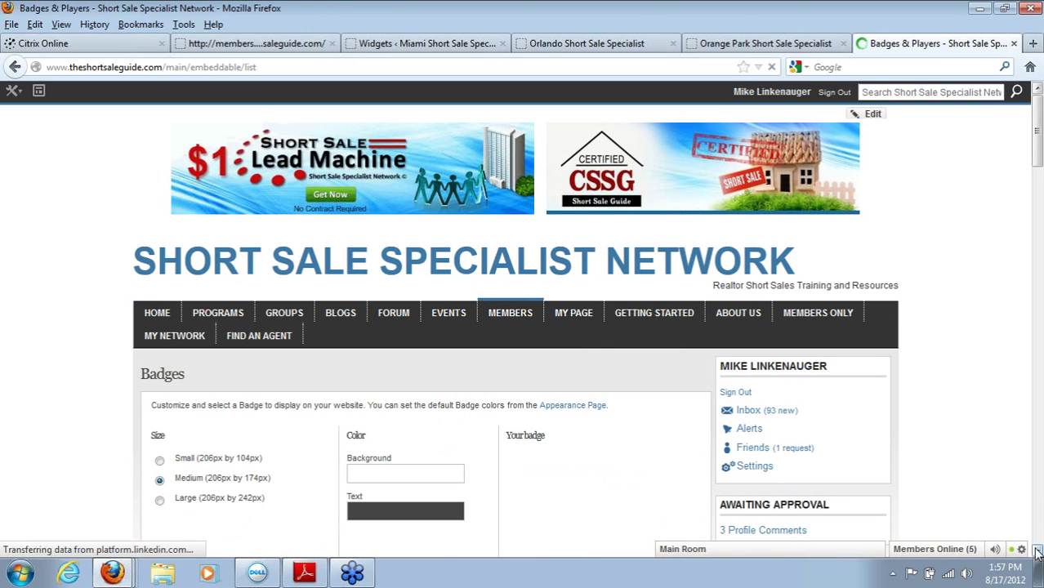
scroll(1037, 553, down, 5)
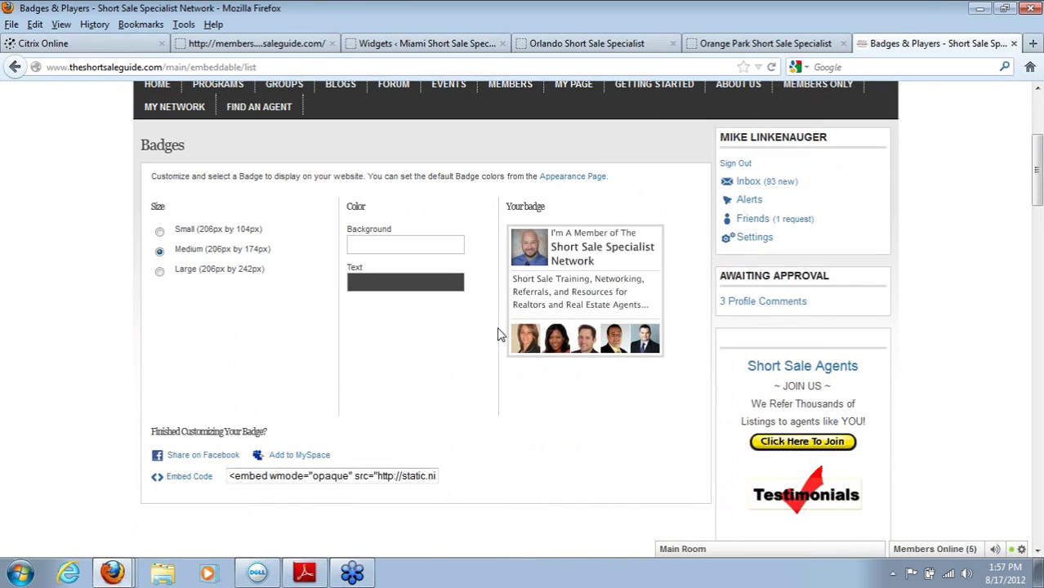
click(160, 233)
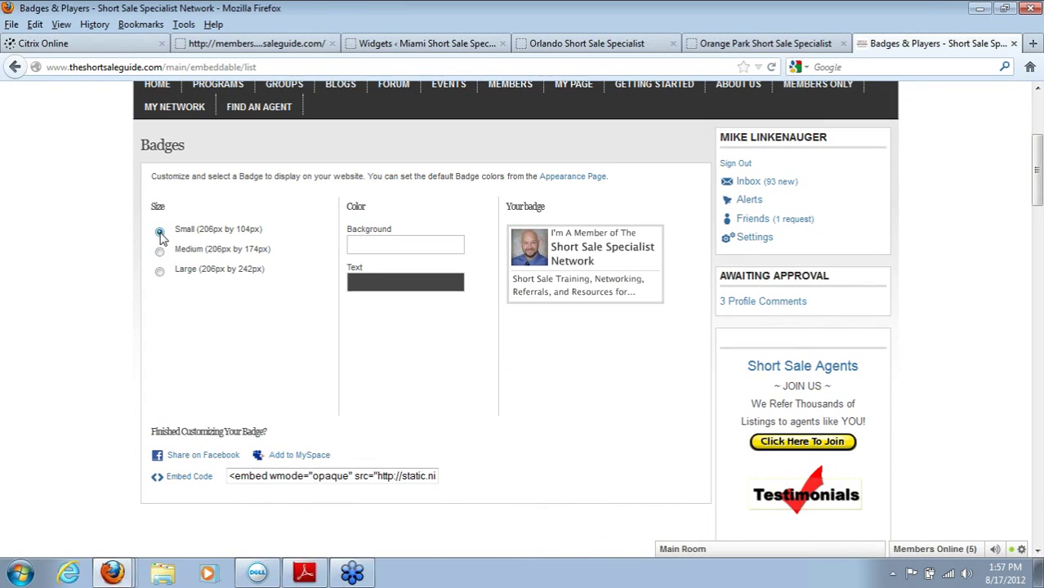
click(160, 252)
click(160, 272)
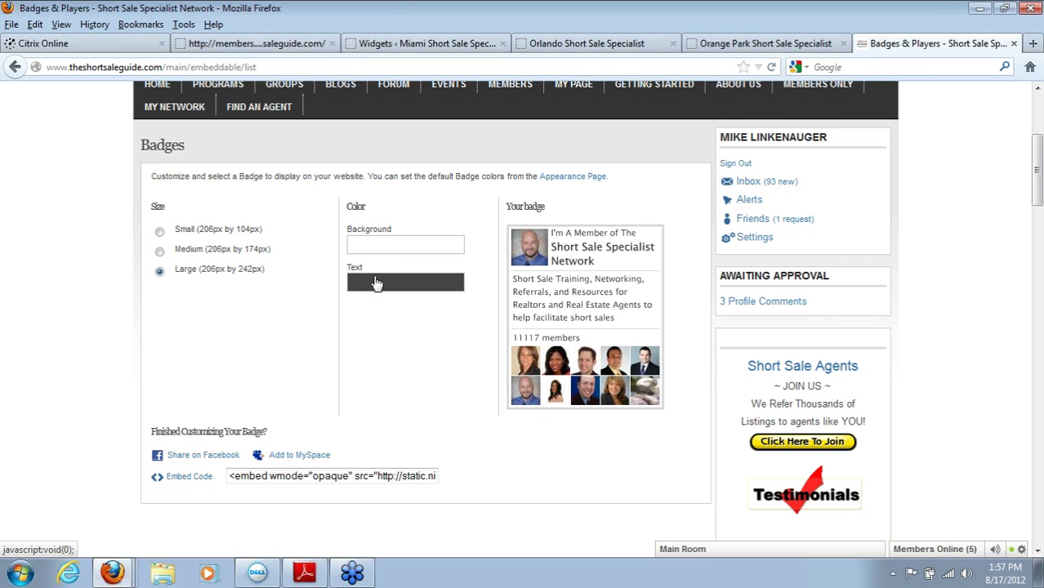
Step: Set the badge text colour to dark blue #000099
click(376, 285)
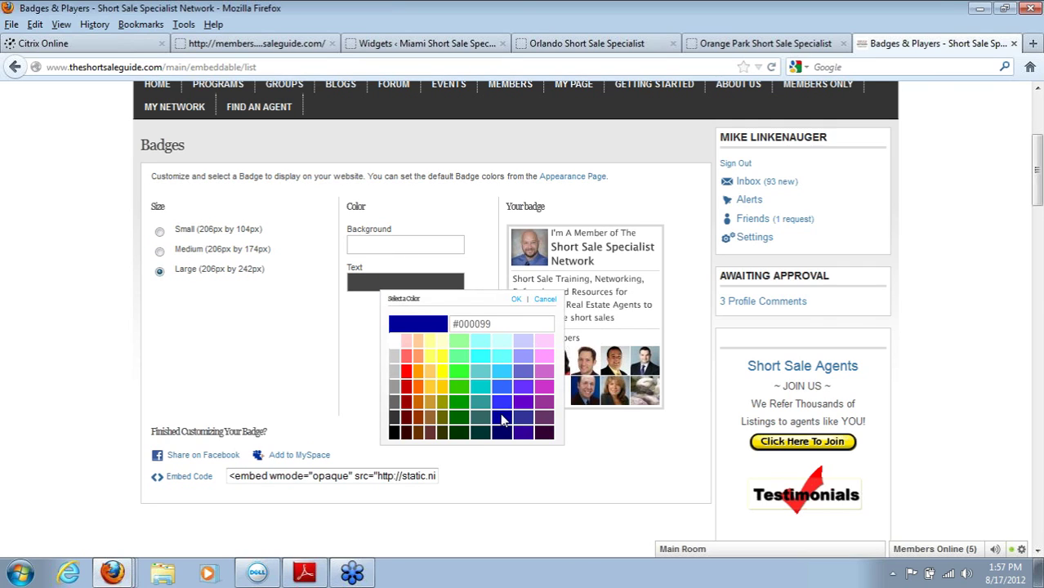
click(501, 420)
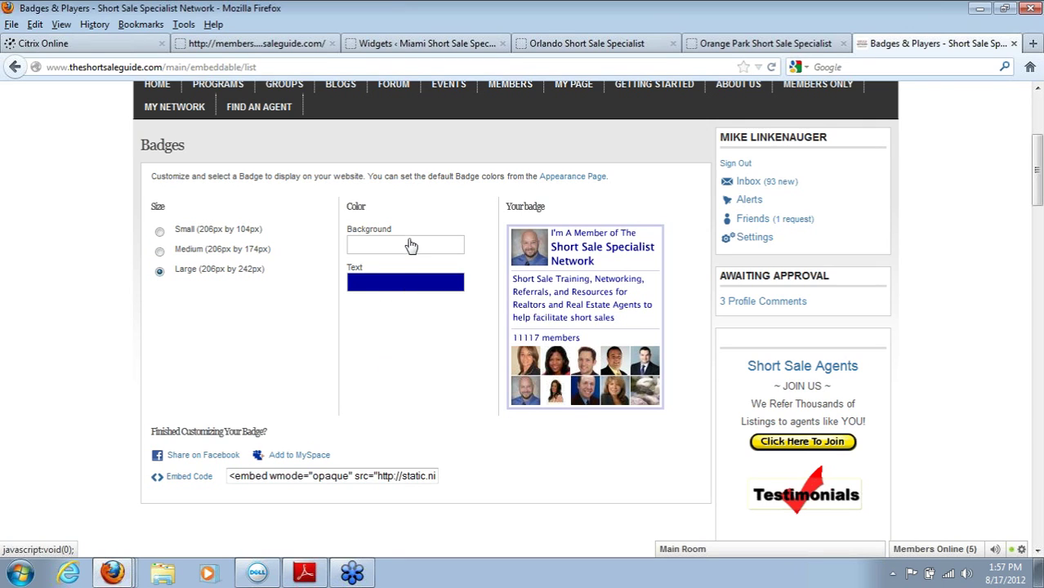
click(410, 247)
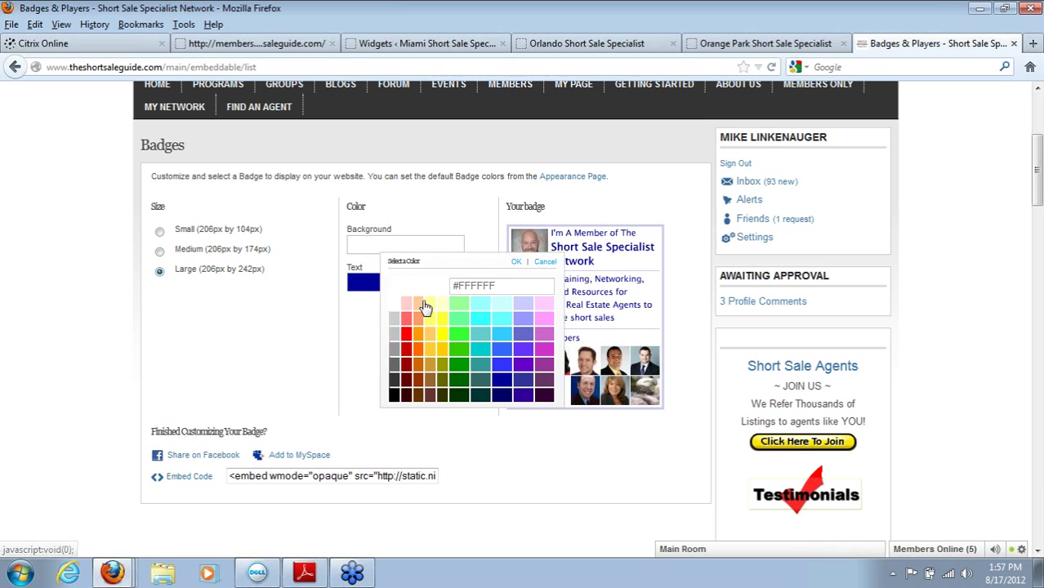